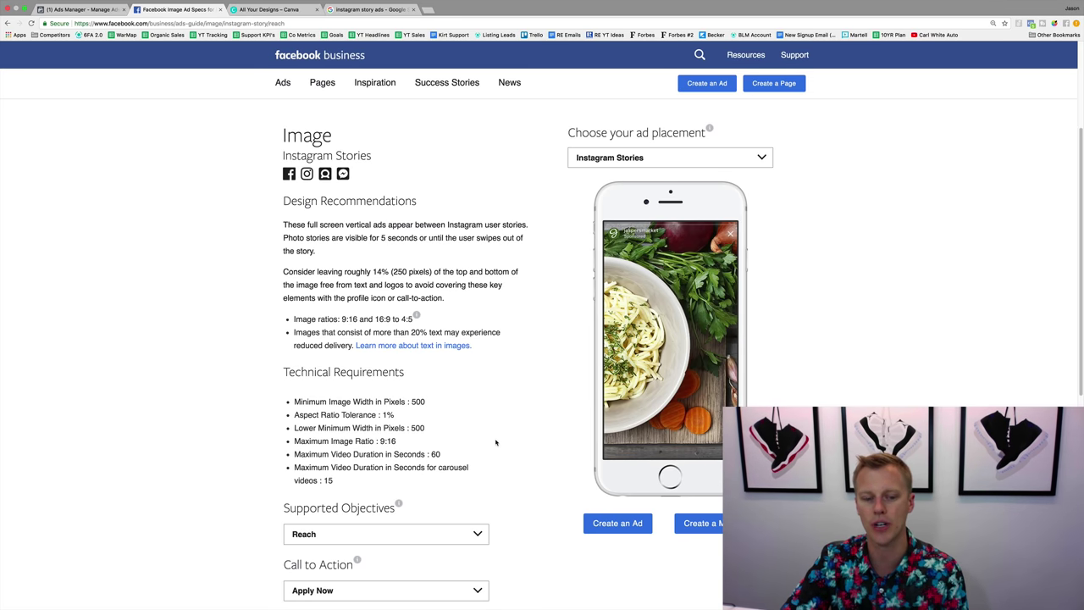
Review the Instagram Stories image specs, switch to Ads Manager, and start a new campaign over instead of continuing the saved draft
scroll(495, 441, down, 3)
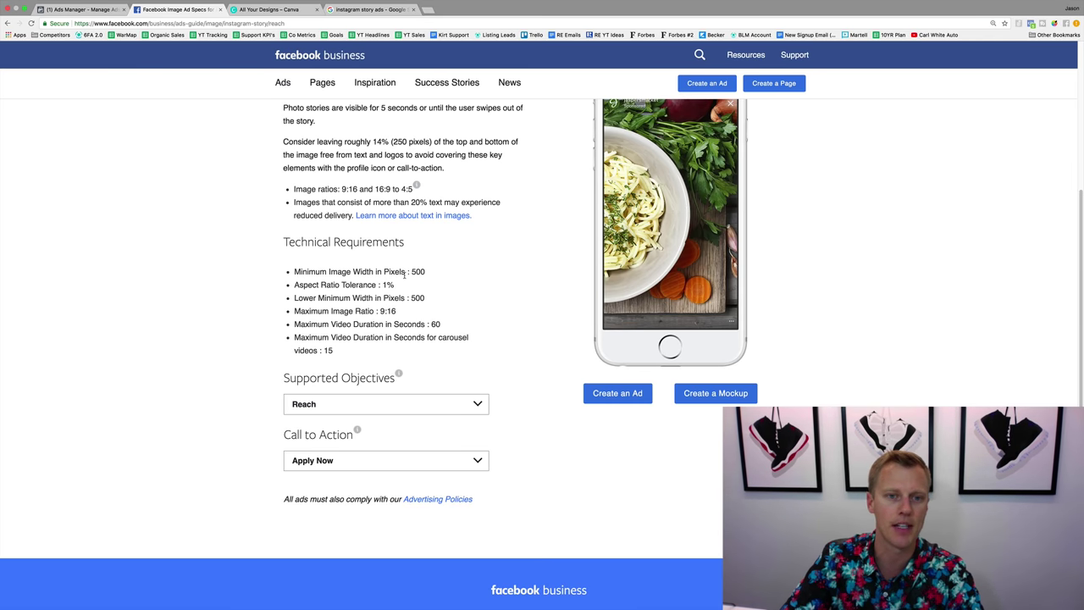
scroll(380, 232, up, 5)
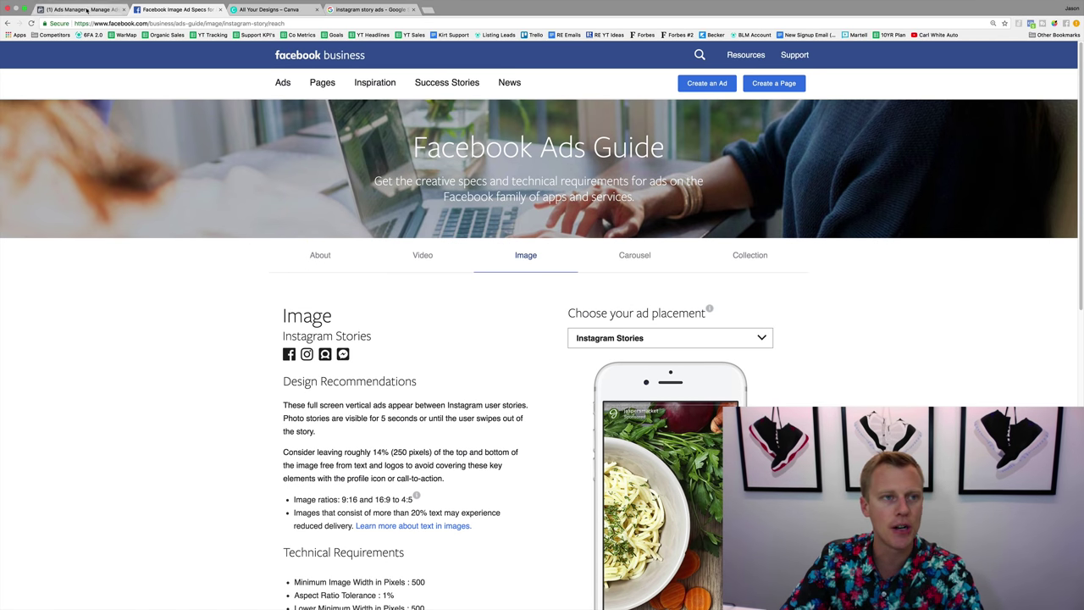
click(85, 9)
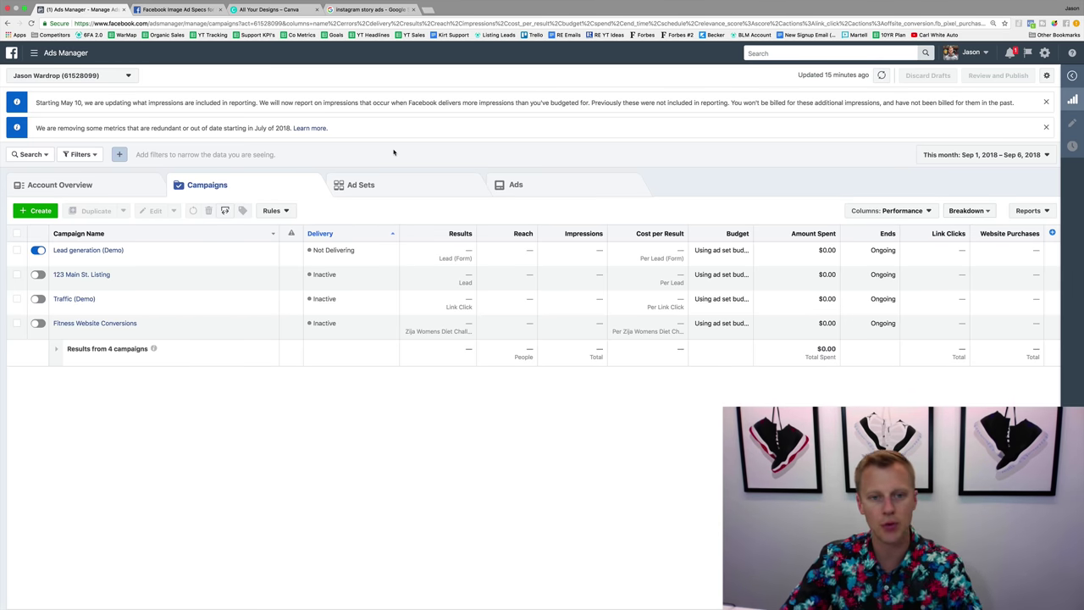
click(35, 210)
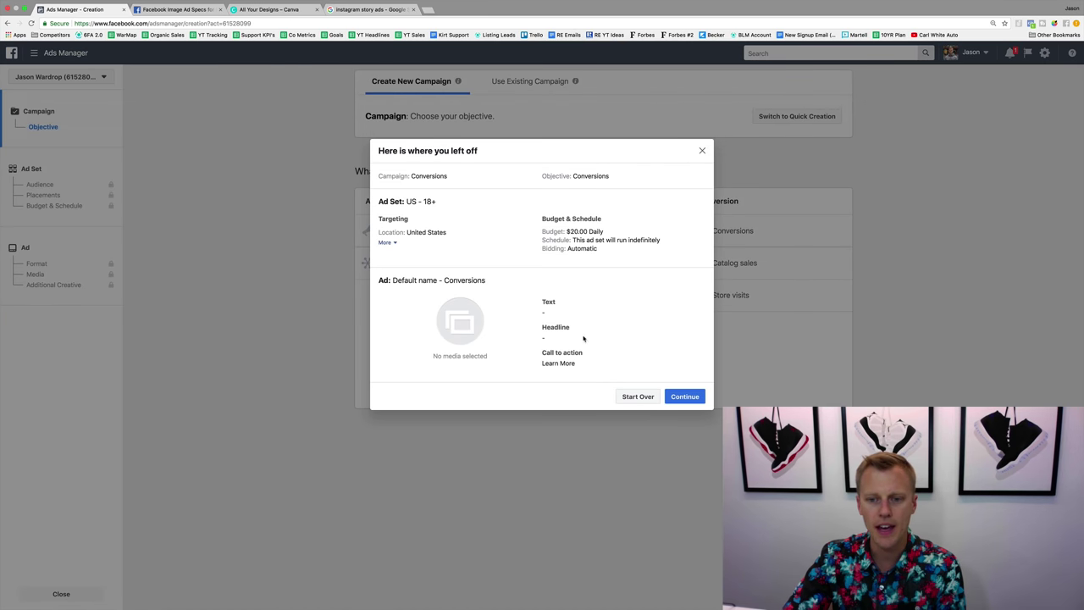
click(637, 396)
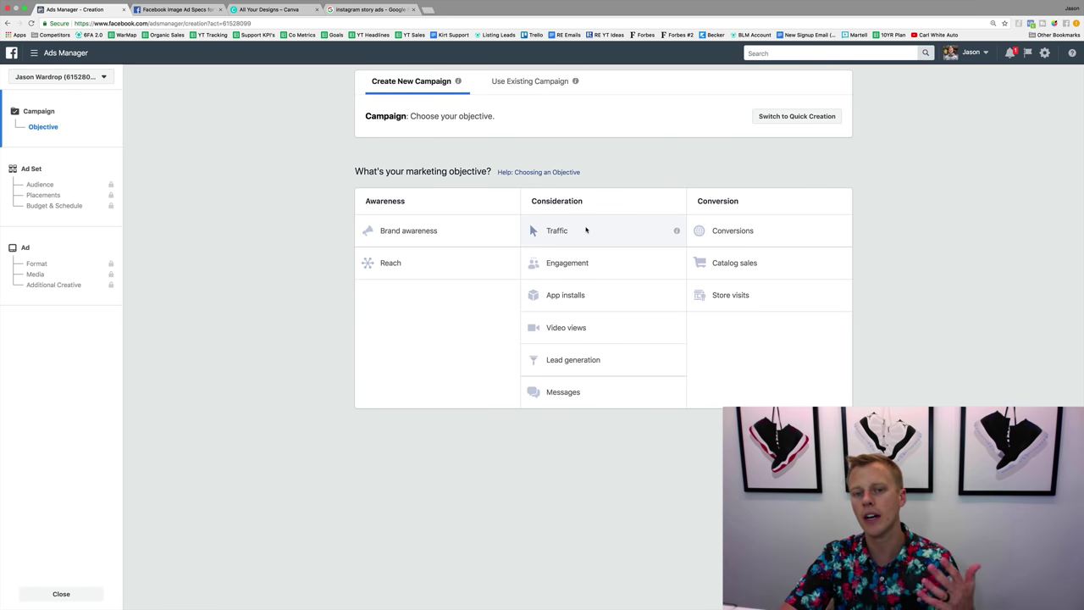
Choose the Traffic objective, name the campaign "(demo Instagram Story Campaign)", and continue to the ad set settings
click(585, 230)
click(599, 432)
text((demo Instagram Story Campaign))
click(598, 518)
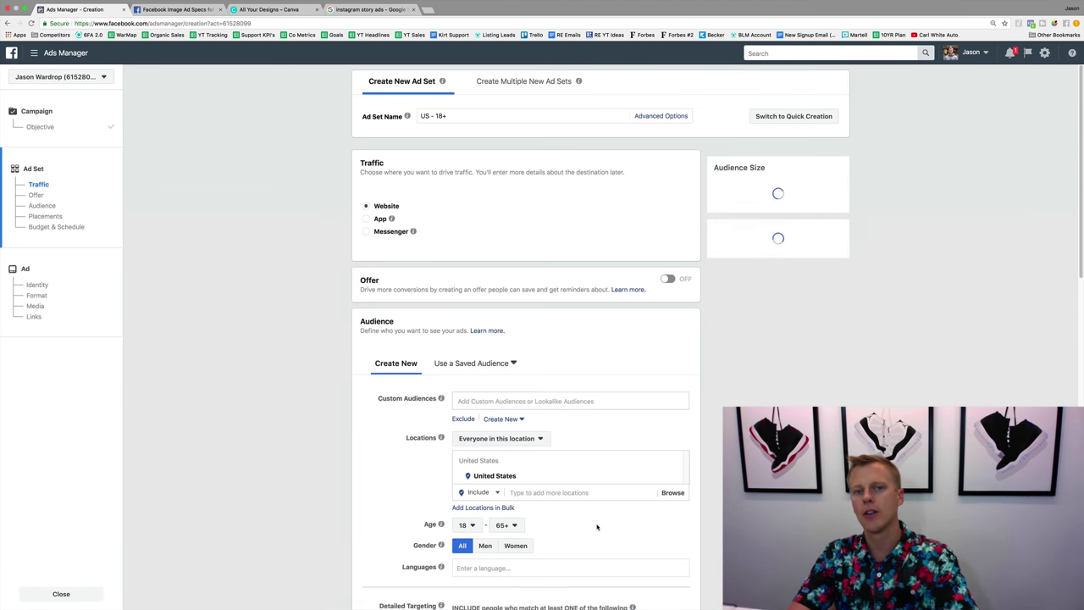
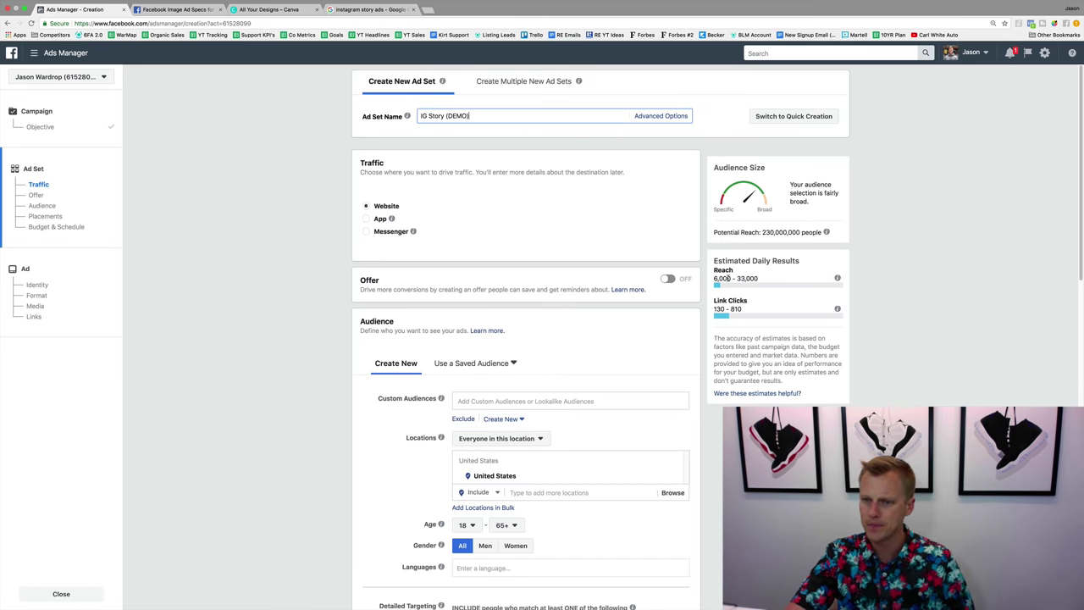
Set the audience location type to People who live in this location
drag(763, 232, 801, 231)
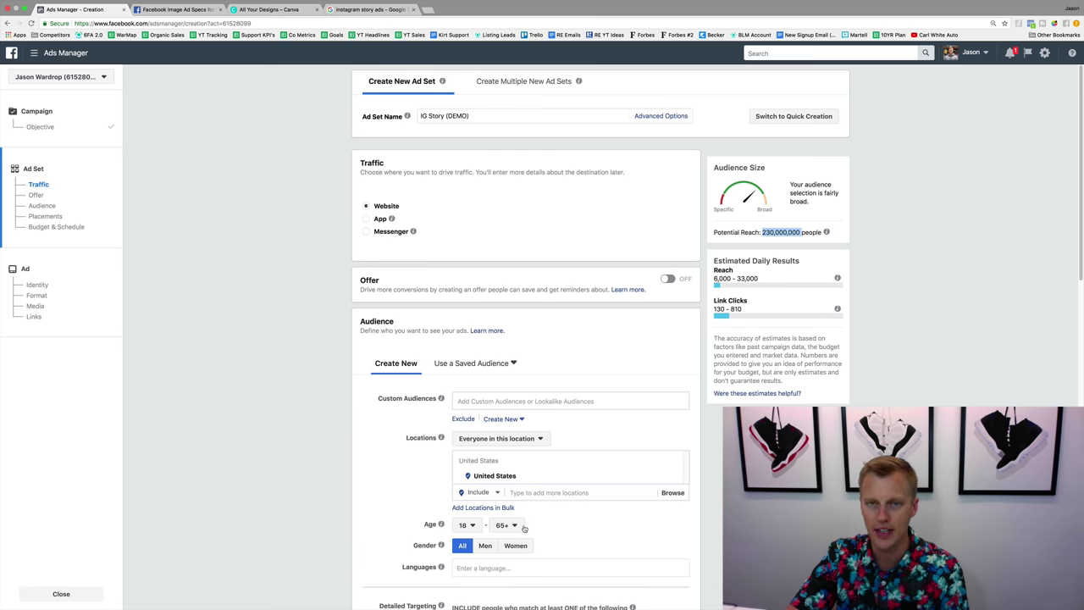
click(500, 438)
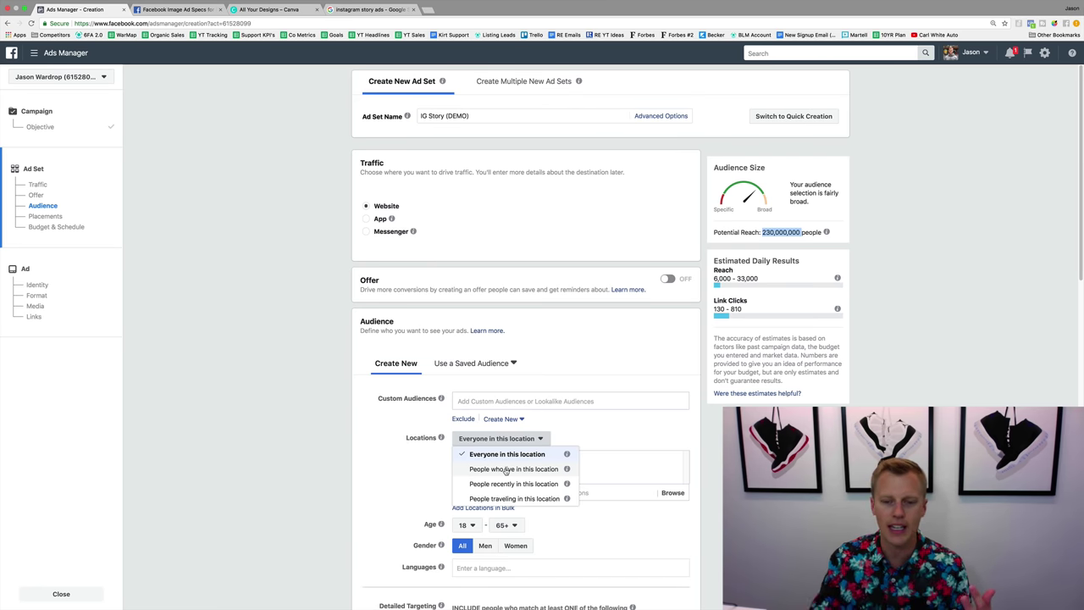
click(505, 469)
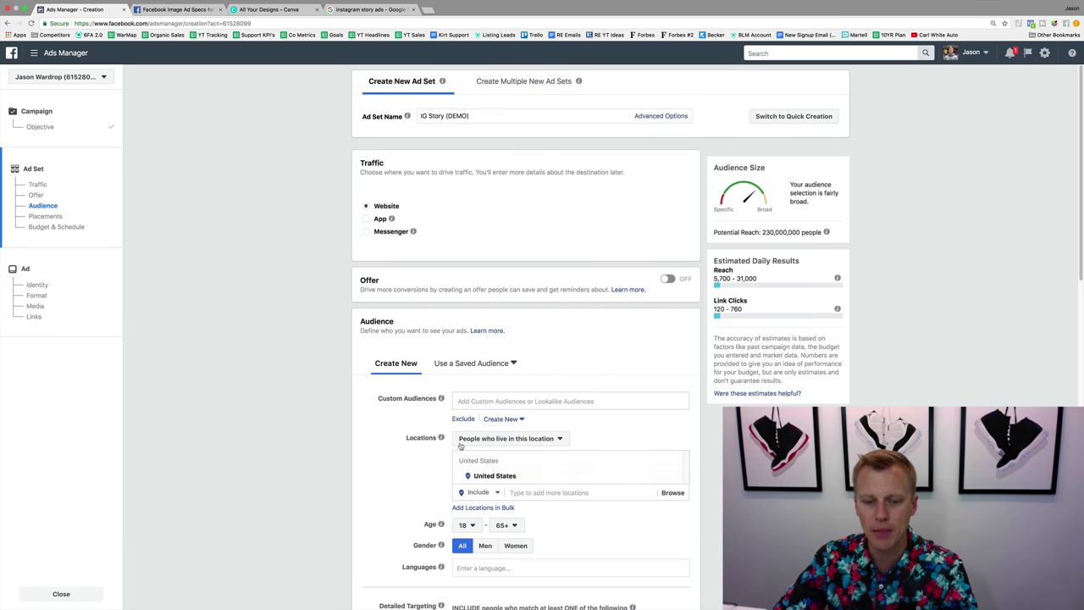
Replace the United States with Orlando, Florida as the ad set's targeted location
mouse_move(624, 477)
click(674, 478)
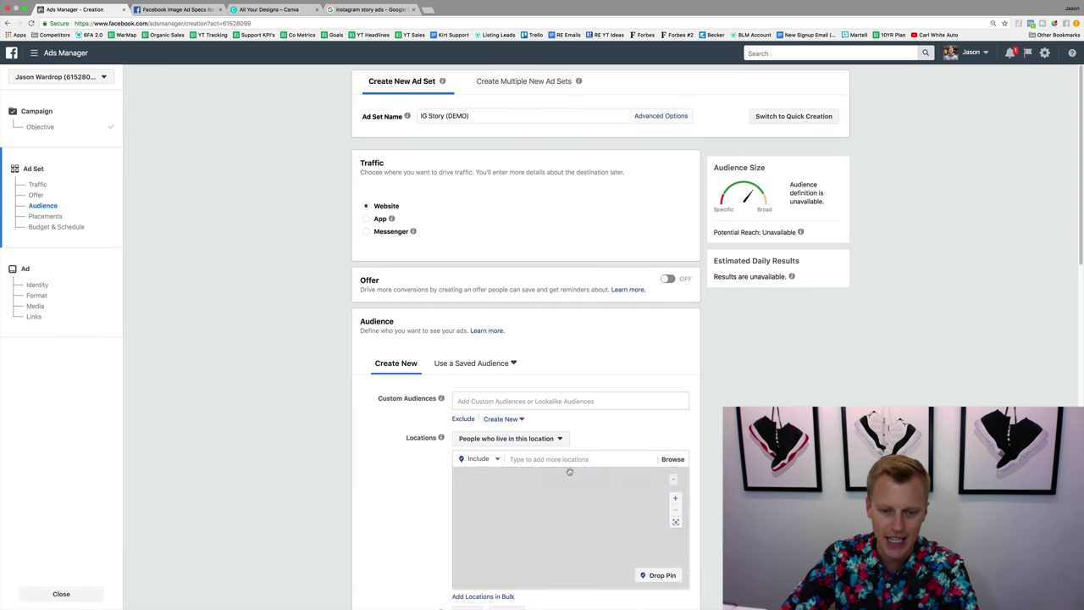
click(527, 460)
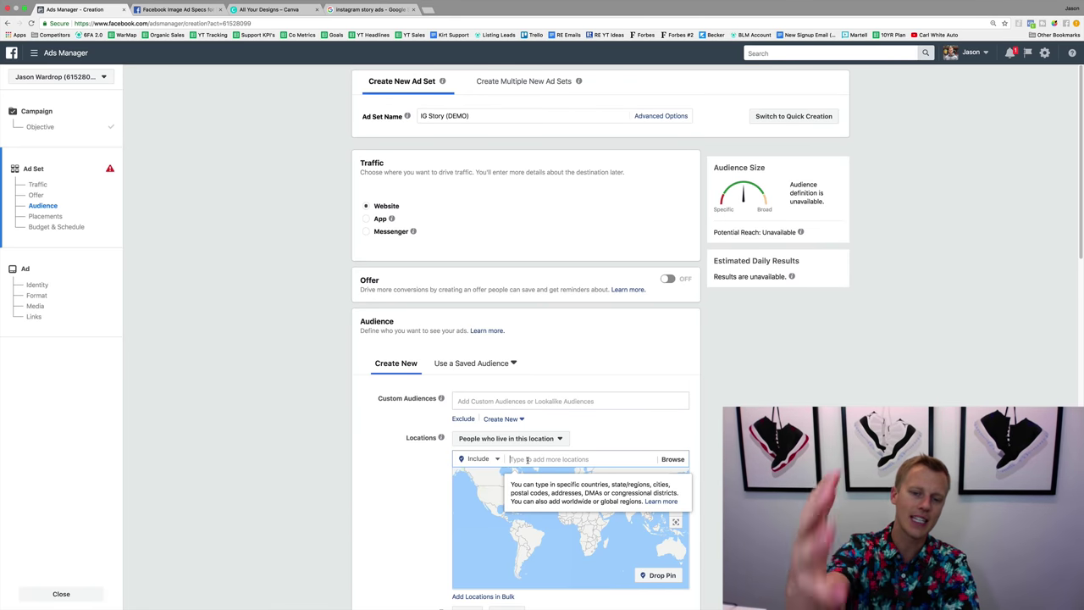
text(orlando)
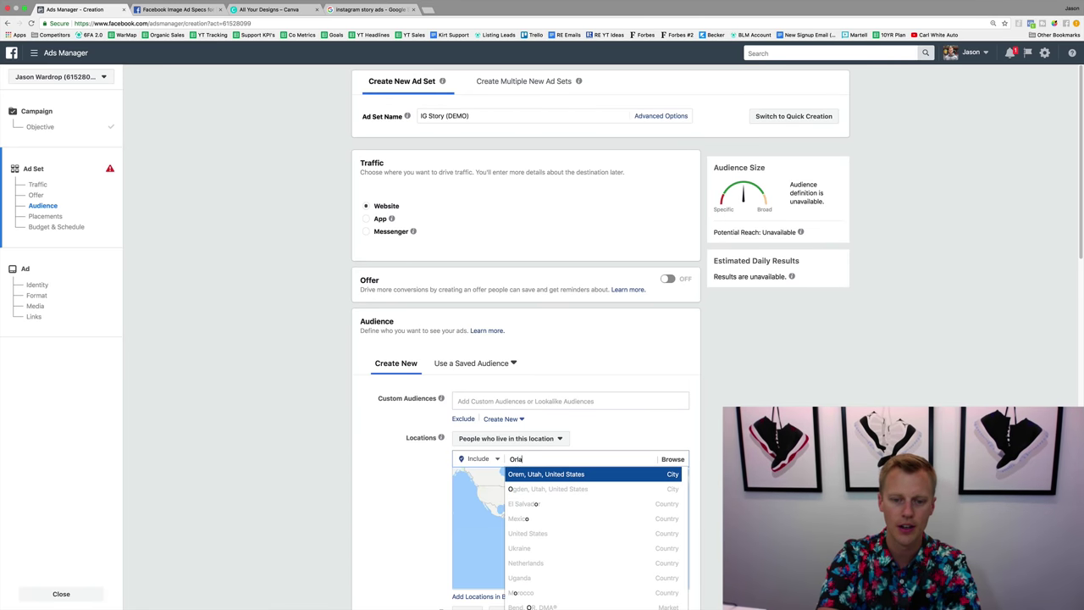
key(Return)
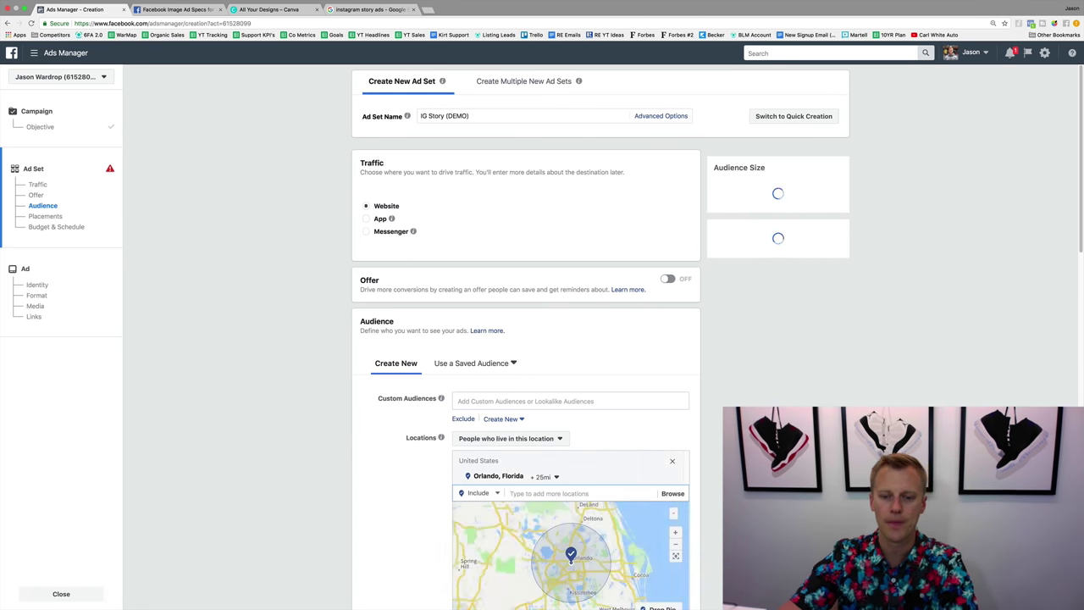
Try the Orlando targeting with a 10-mile radius and with the current city only
scroll(350, 524, down, 1)
scroll(350, 524, down, 2)
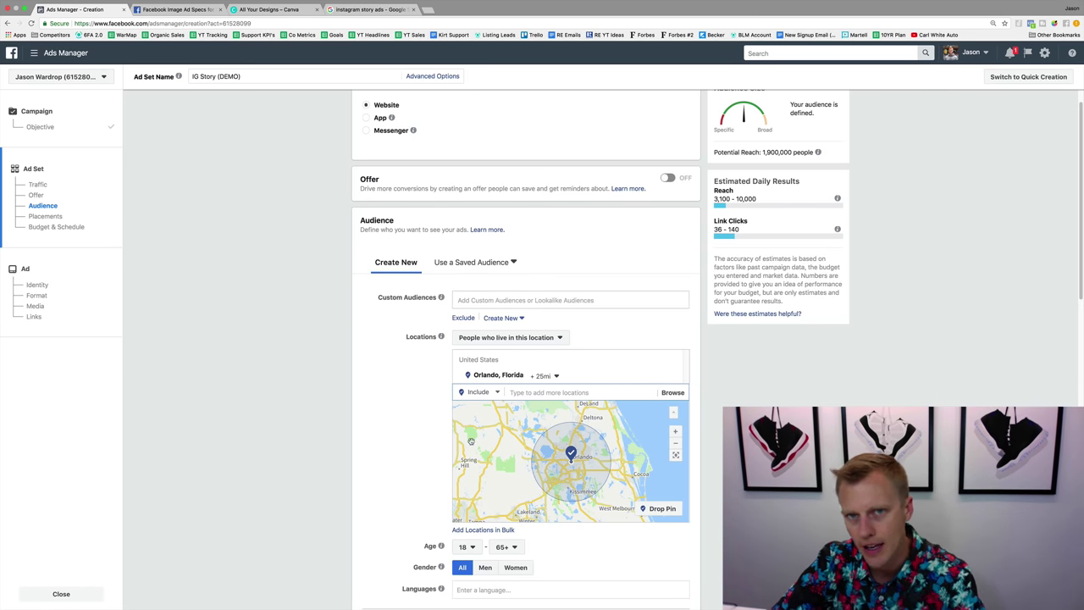
click(550, 376)
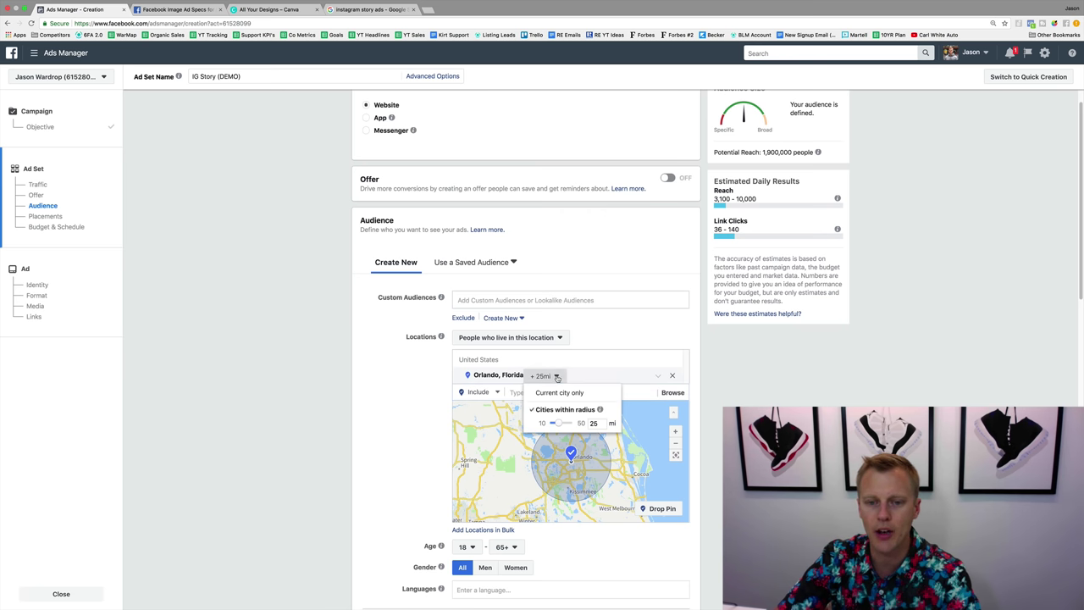
drag(558, 424, 542, 423)
click(557, 458)
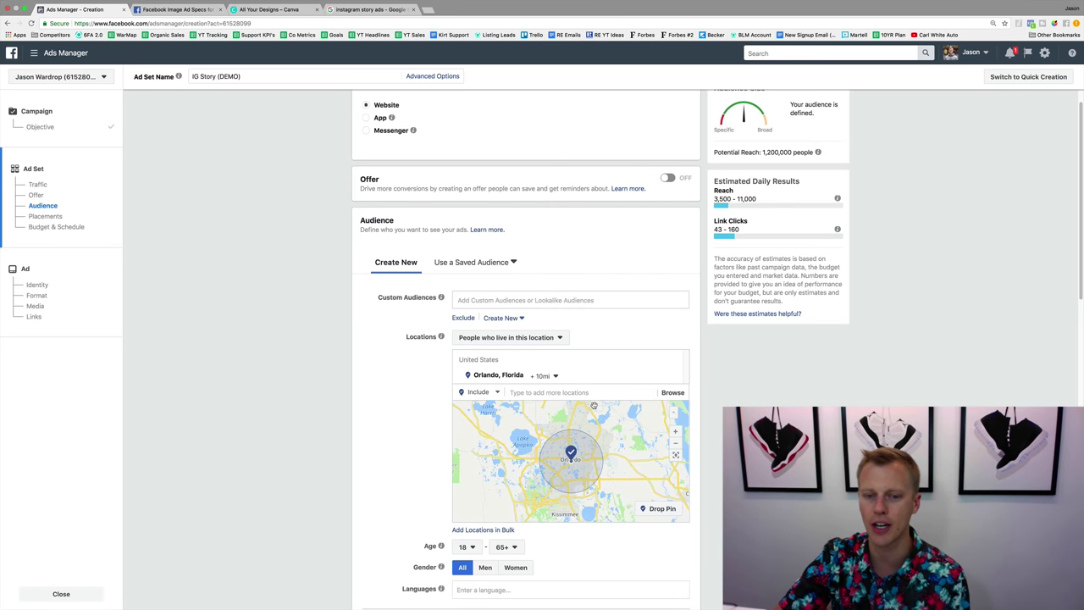
click(556, 376)
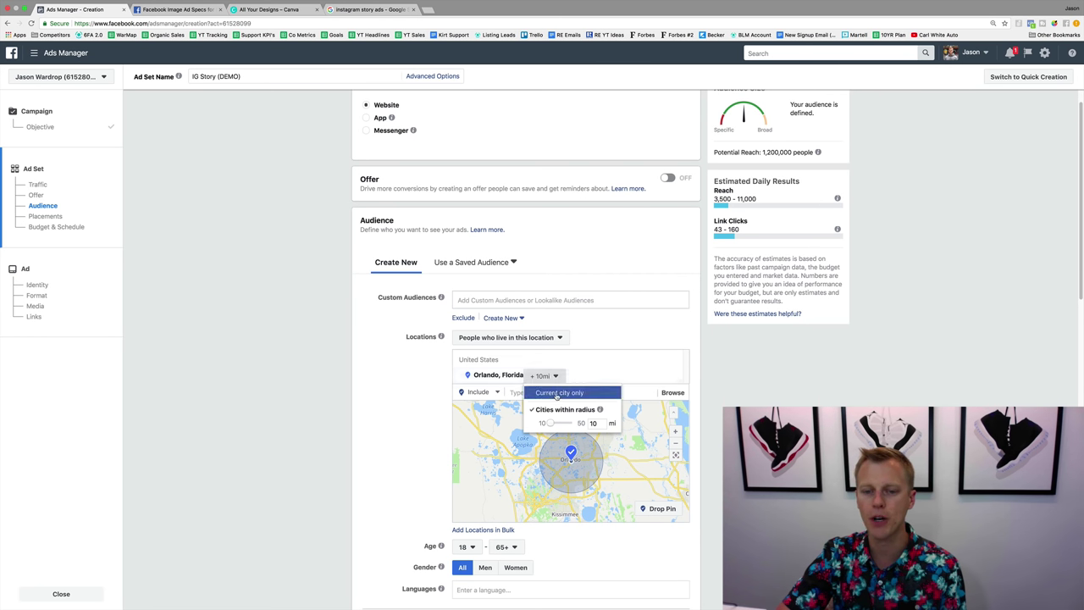
click(556, 393)
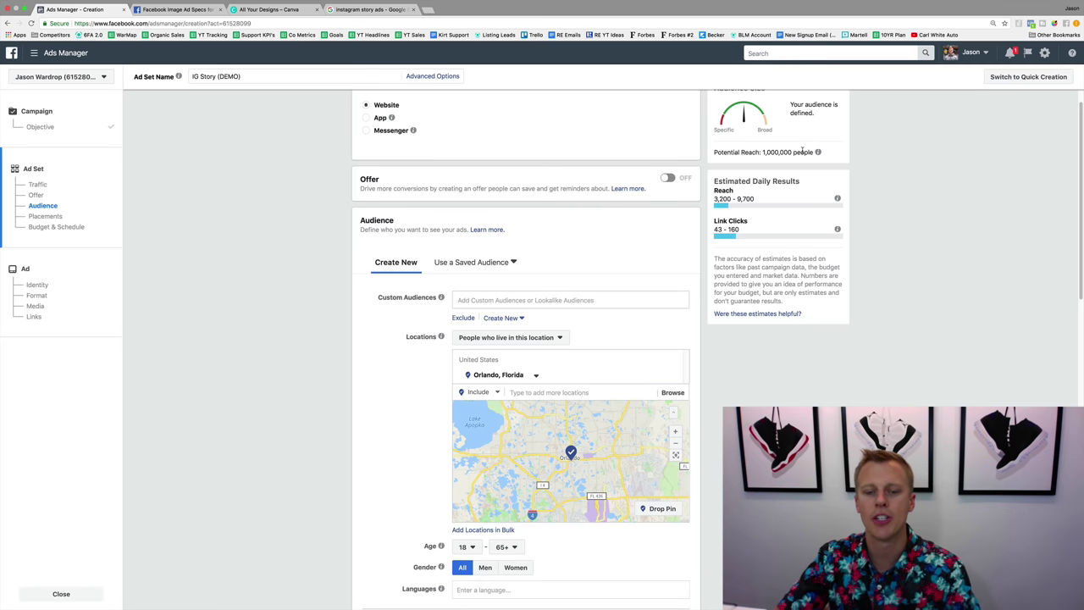
Set the Orlando targeting to cities within a 15-mile radius
click(535, 374)
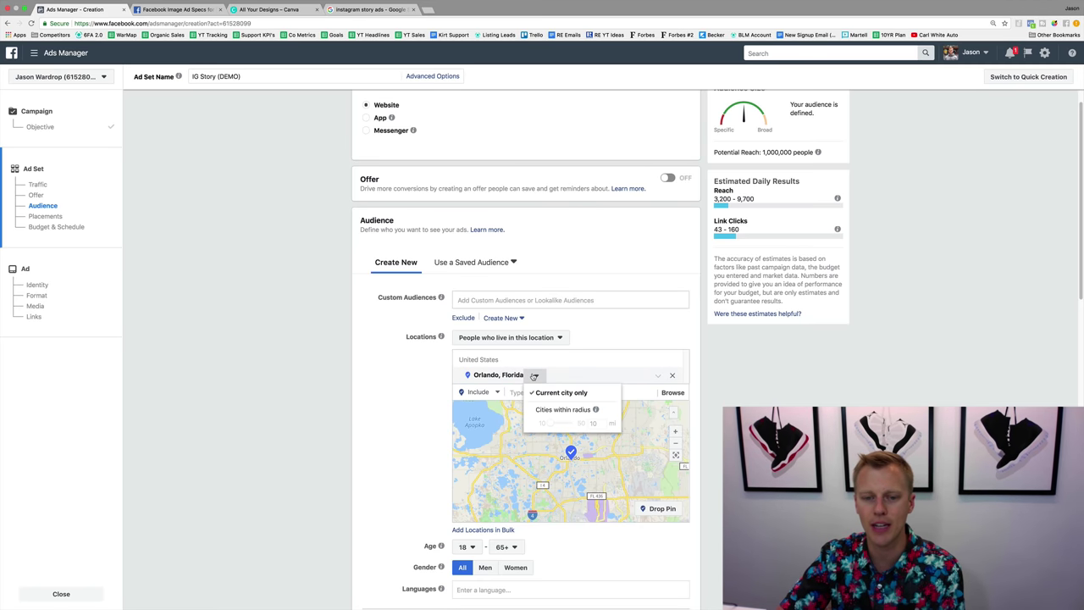
click(554, 414)
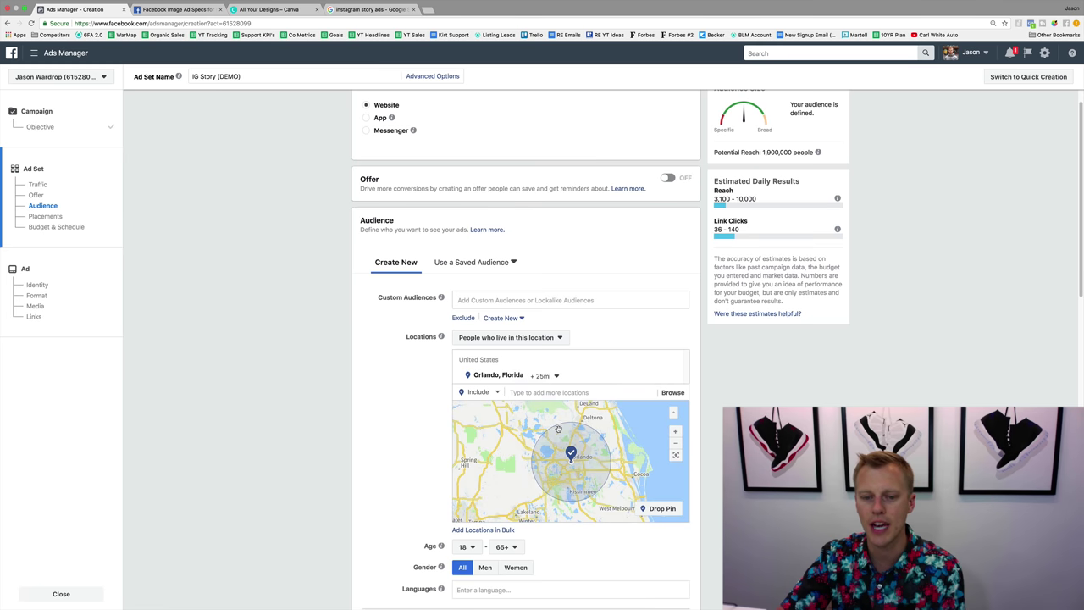
click(552, 377)
drag(558, 423, 554, 424)
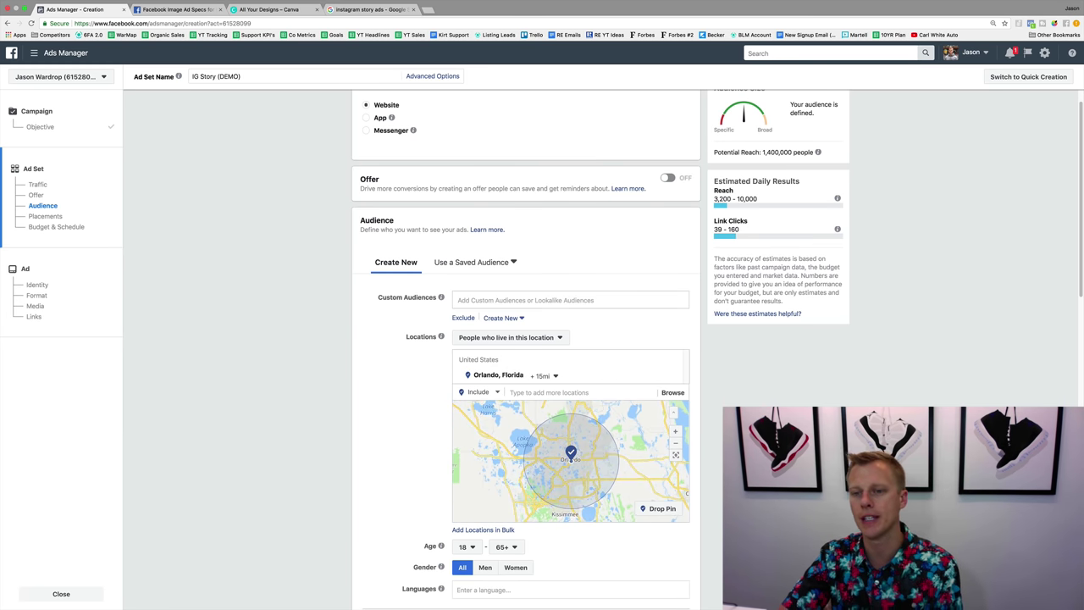
mouse_move(793, 143)
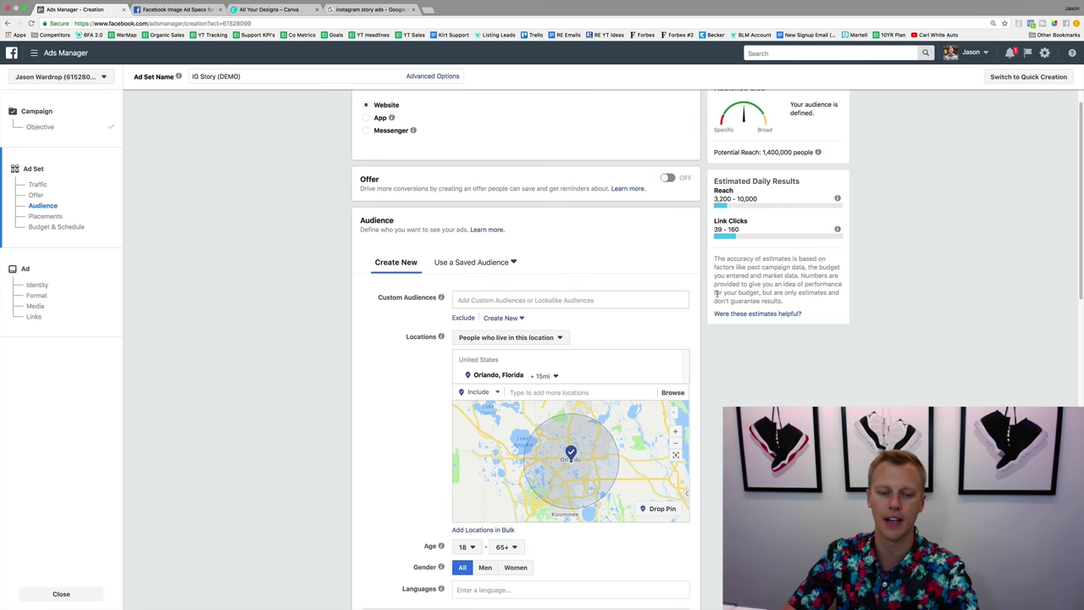
Add the Basketball interest to the people included in the audience's detailed targeting
scroll(395, 393, down, 3)
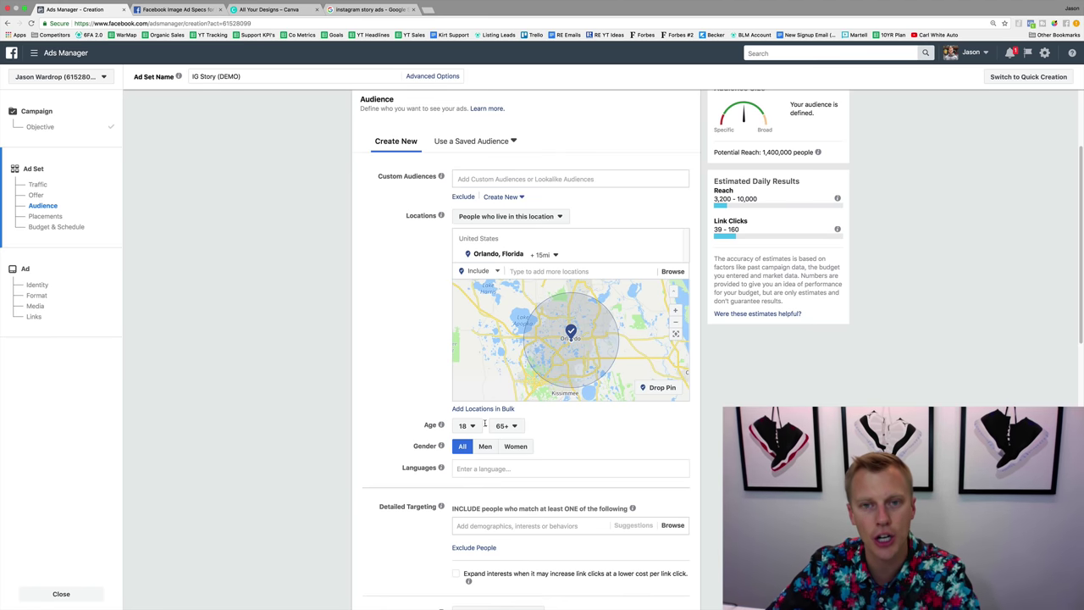
scroll(424, 375, down, 3)
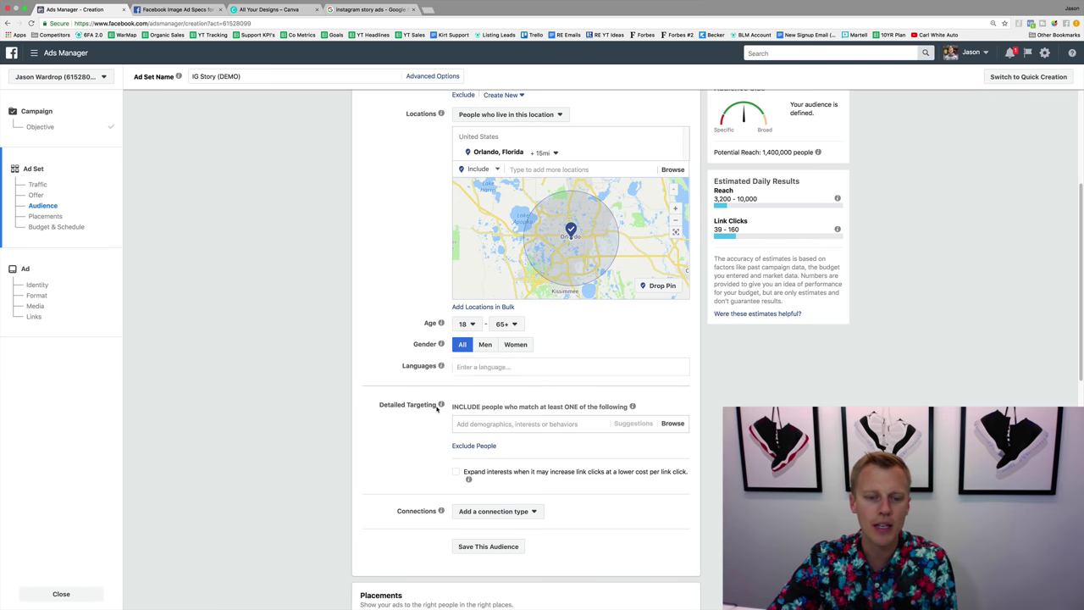
mouse_move(439, 407)
drag(437, 407, 379, 405)
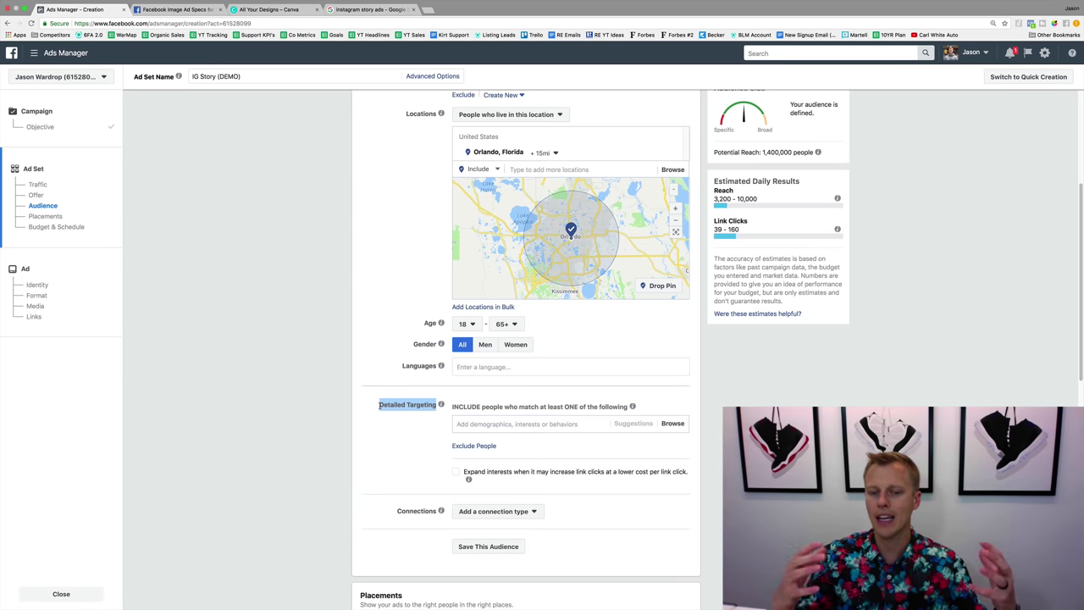
click(494, 425)
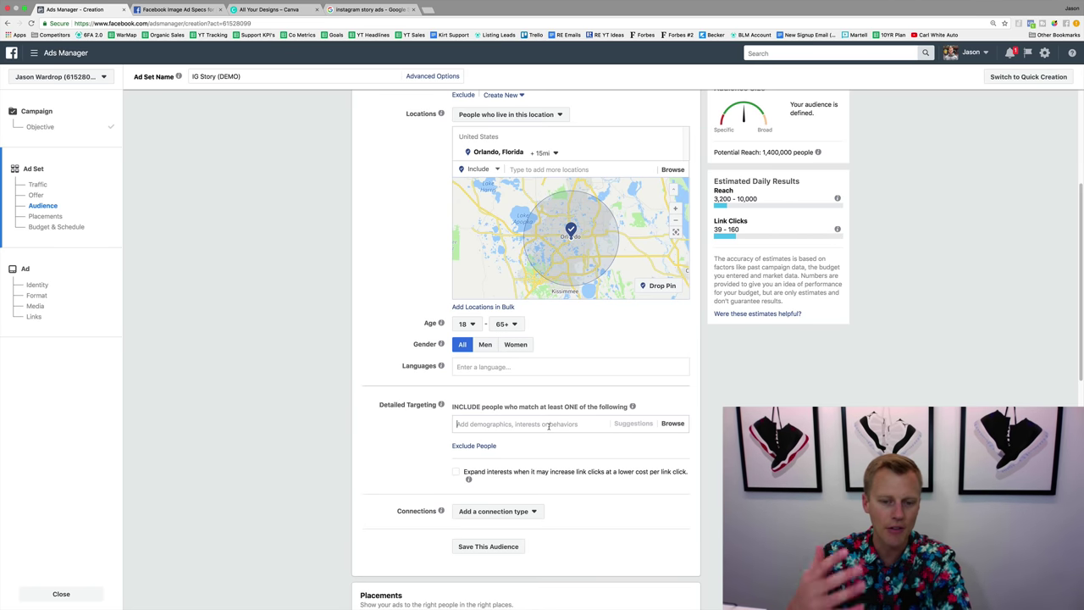
text(Basketball)
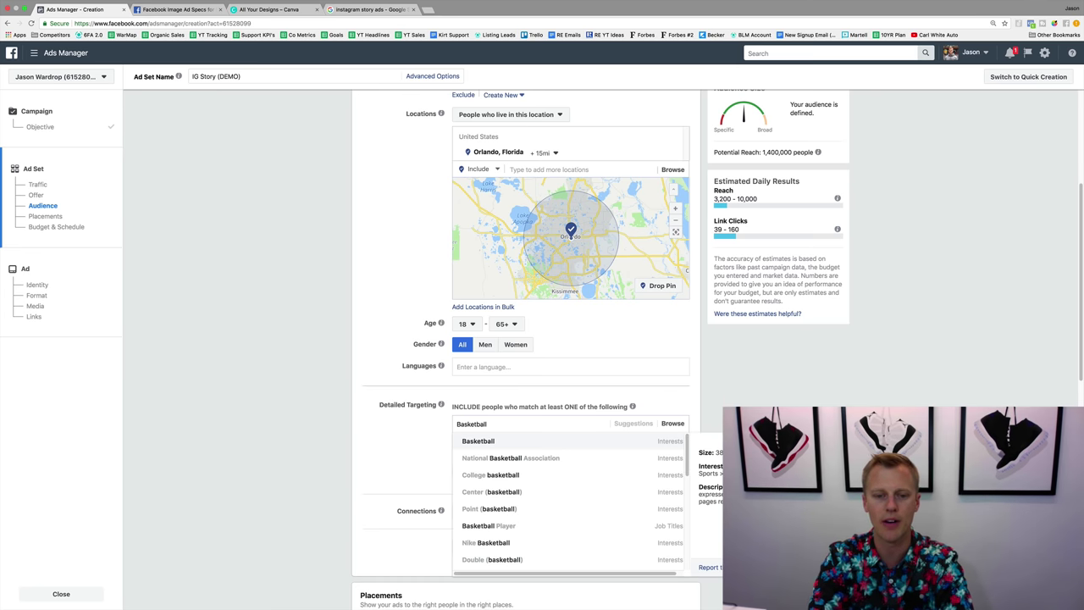
click(516, 442)
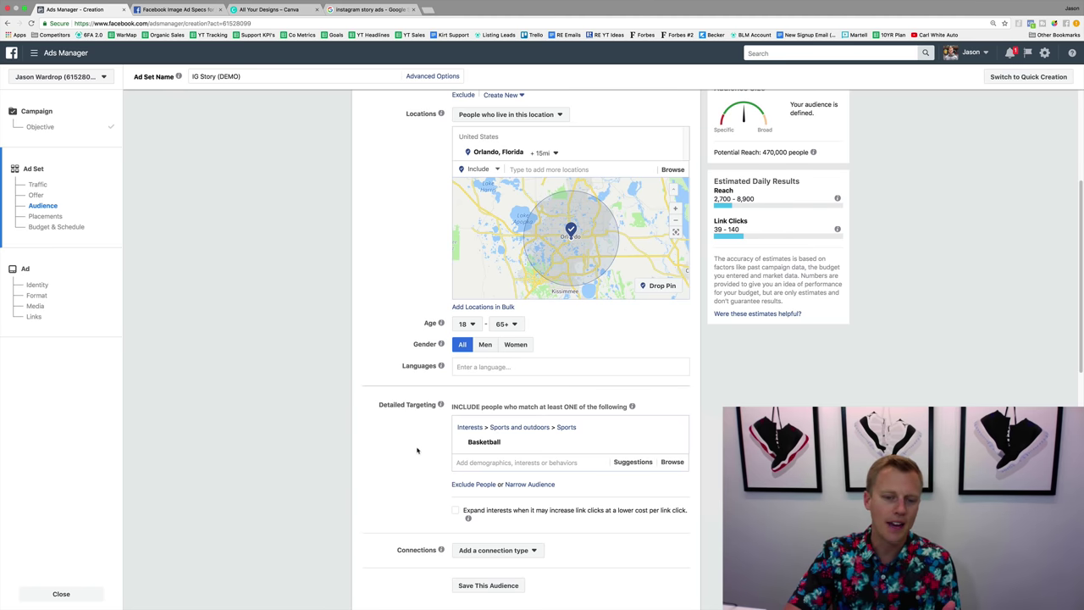
Exclude people with the Baseball interest from the detailed targeting
click(472, 483)
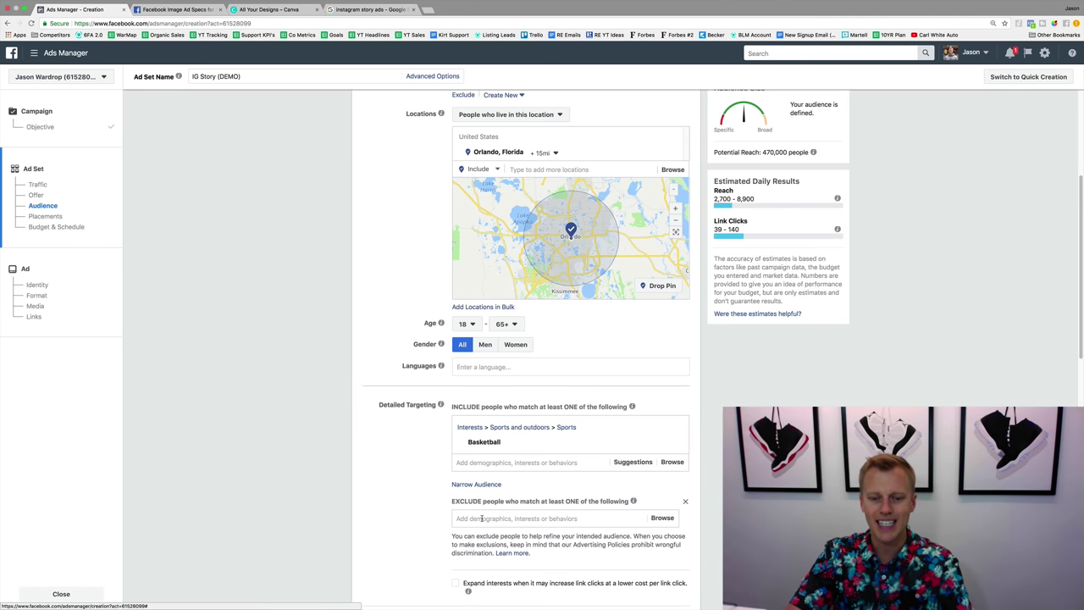
click(481, 519)
text(baseba)
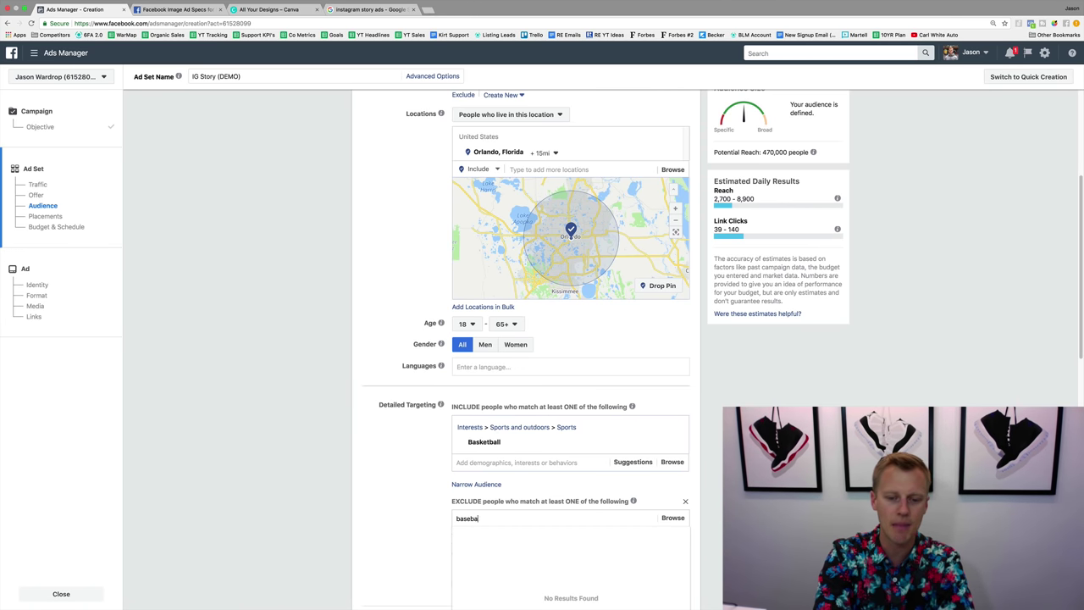
text(ll)
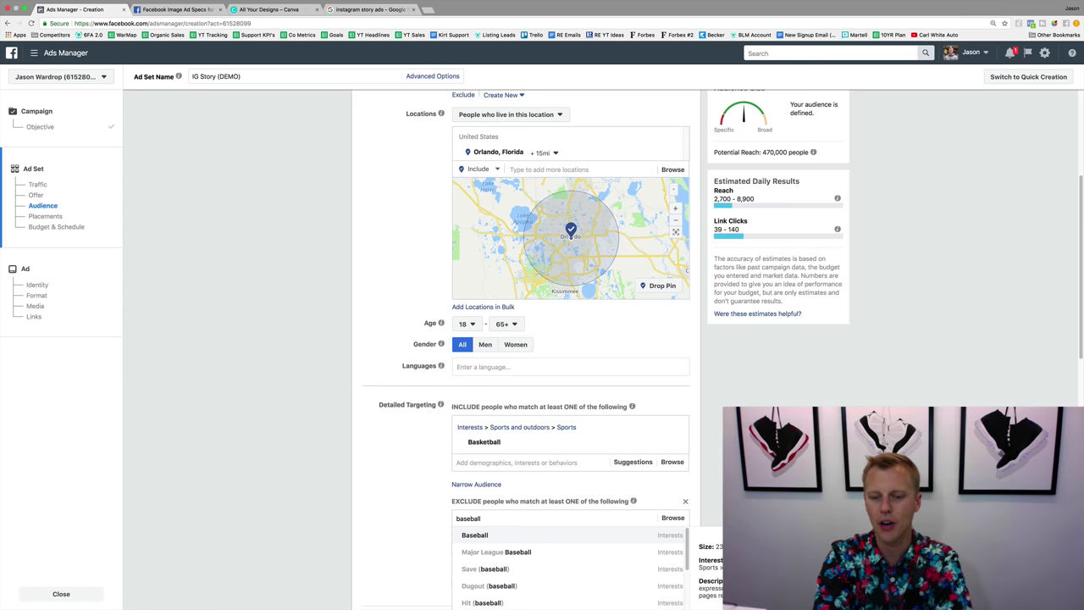
key(Return)
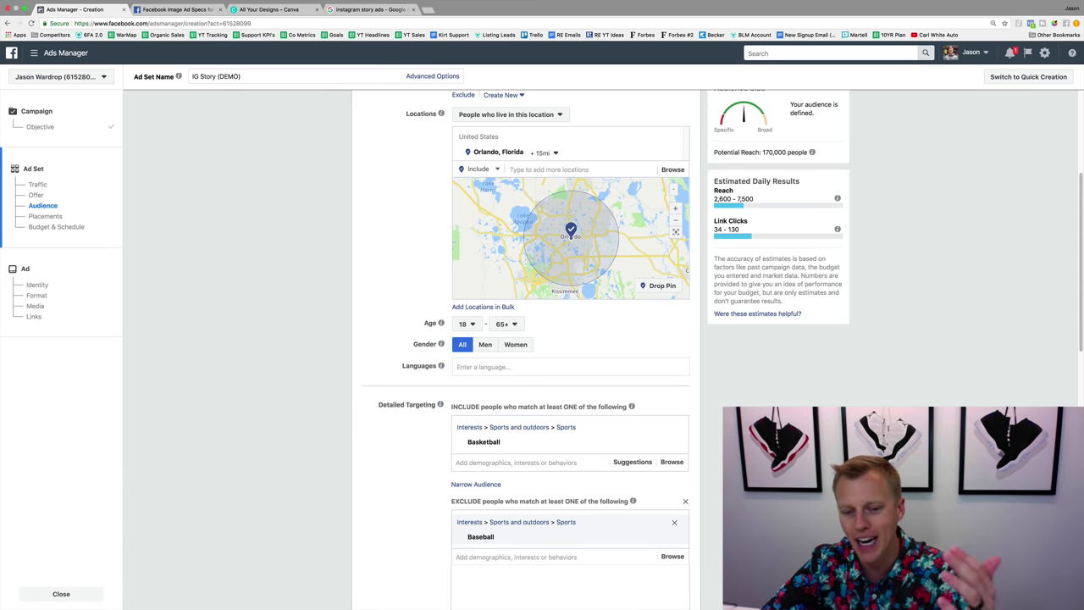
Narrow the detailed targeting so that people must also match the Football interest
click(474, 484)
click(483, 502)
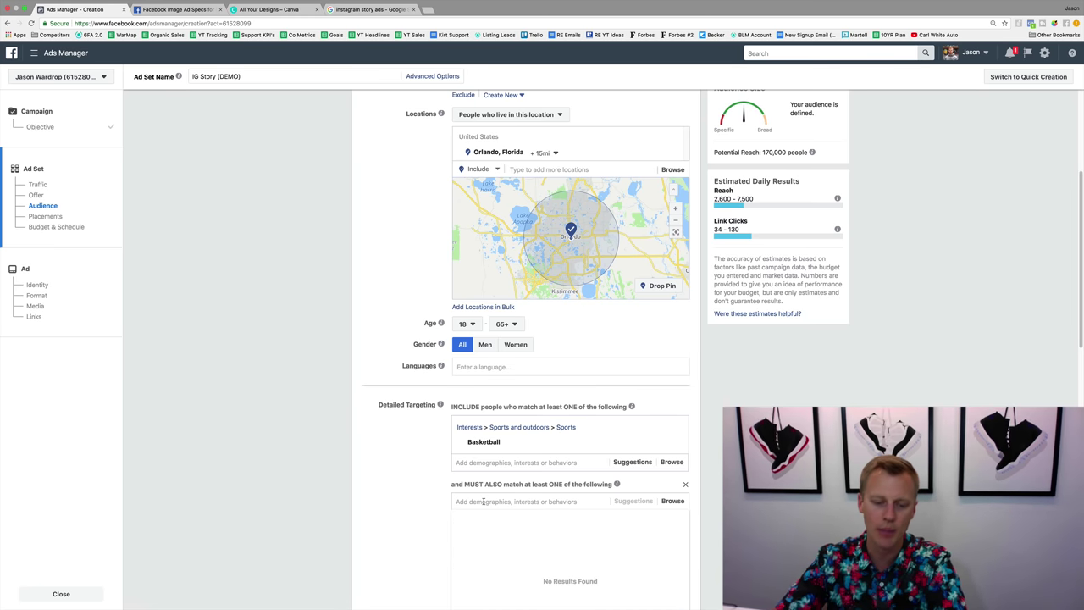
text(football)
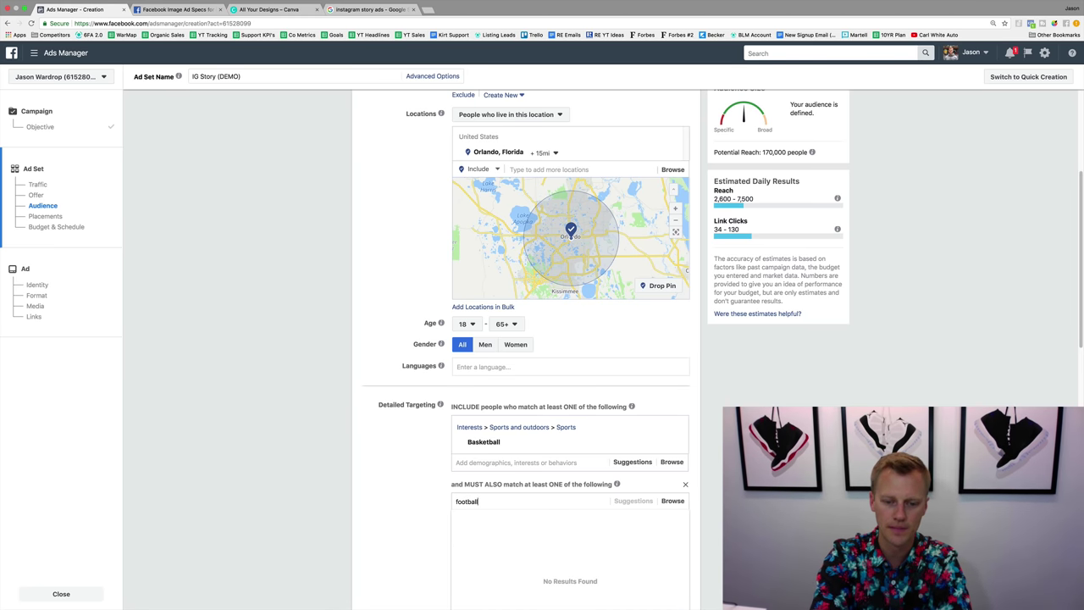
click(483, 517)
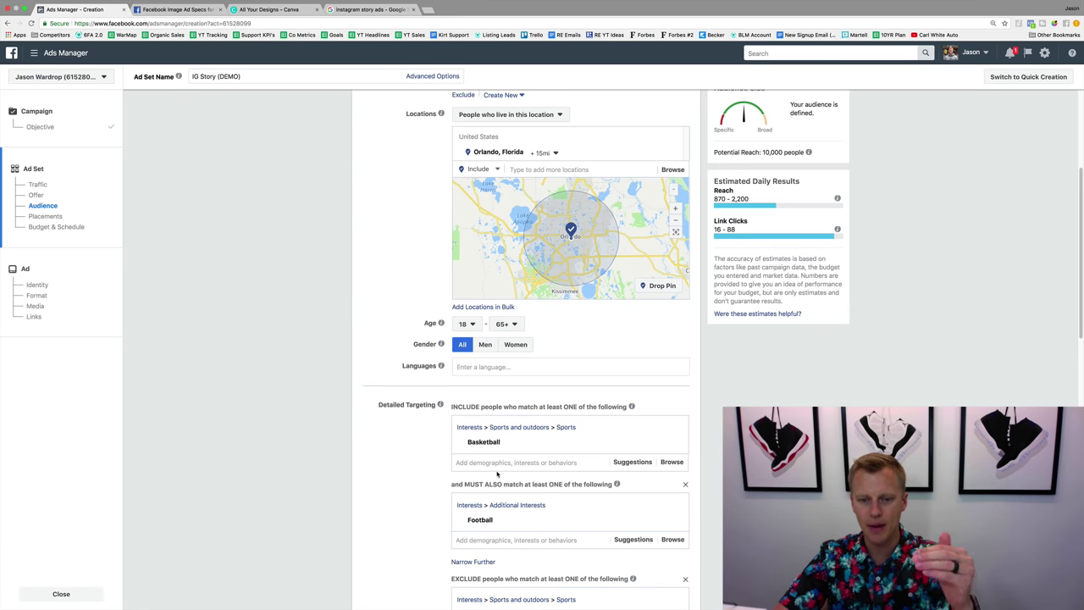
scroll(503, 512, down, 2)
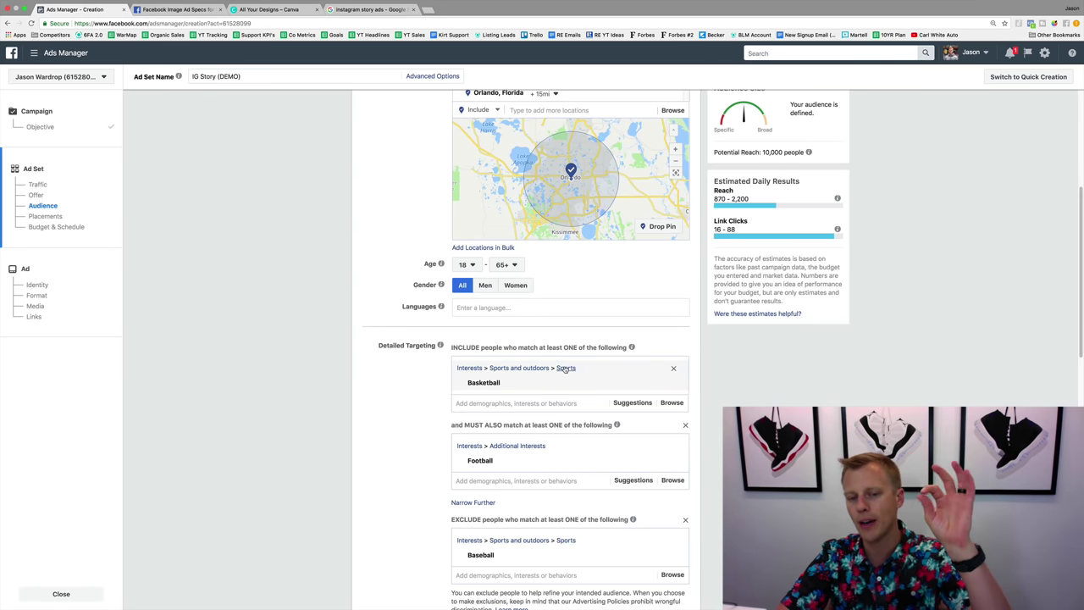
Clear the detailed targeting by removing the Basketball and Football interests, the Baseball exclusion and the narrowing condition
mouse_move(532, 382)
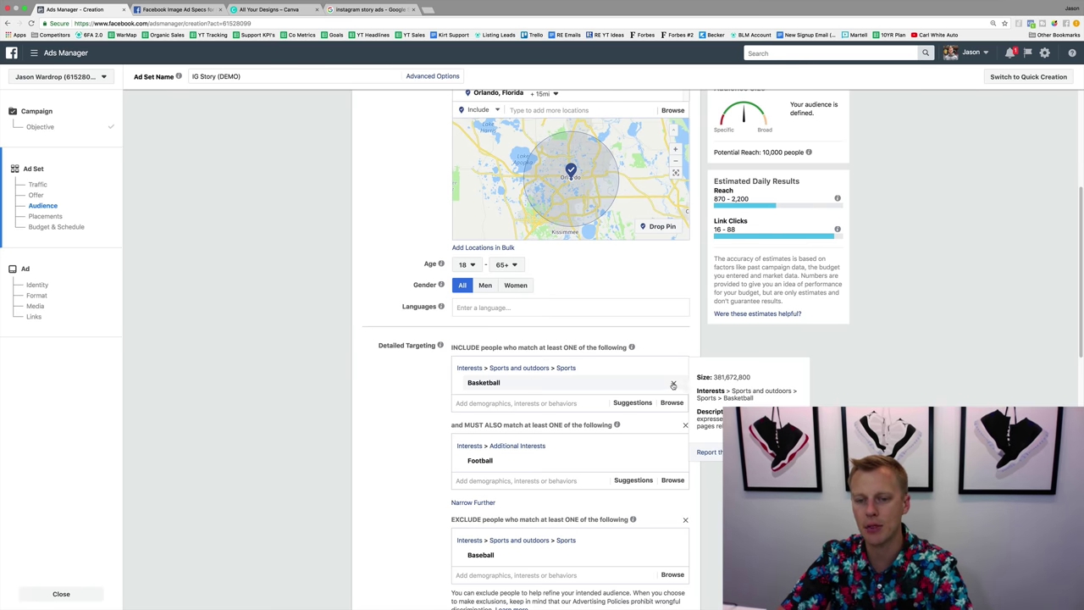
click(674, 384)
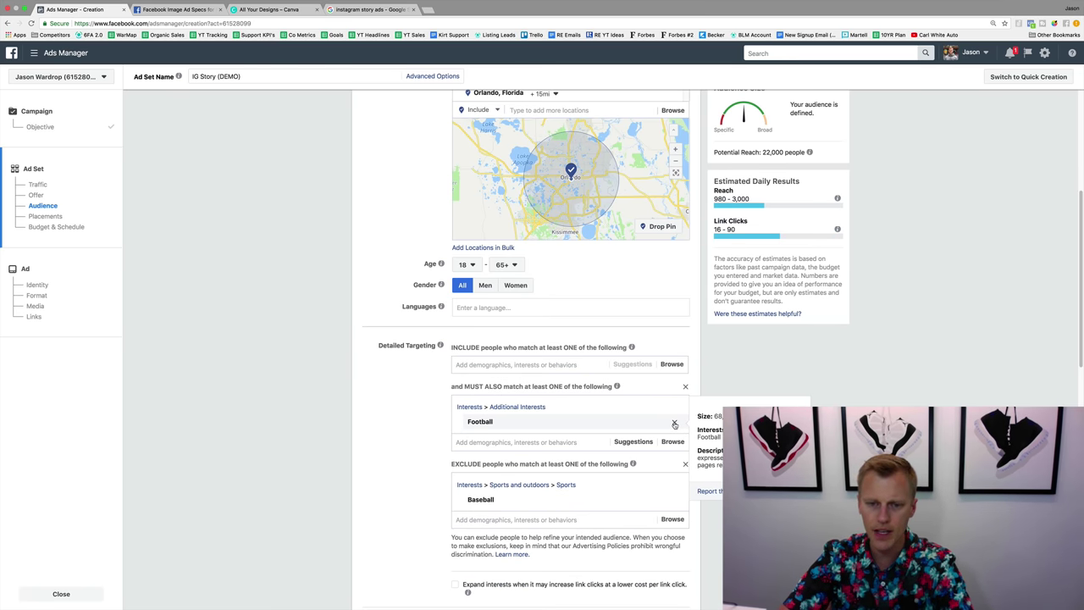
click(676, 421)
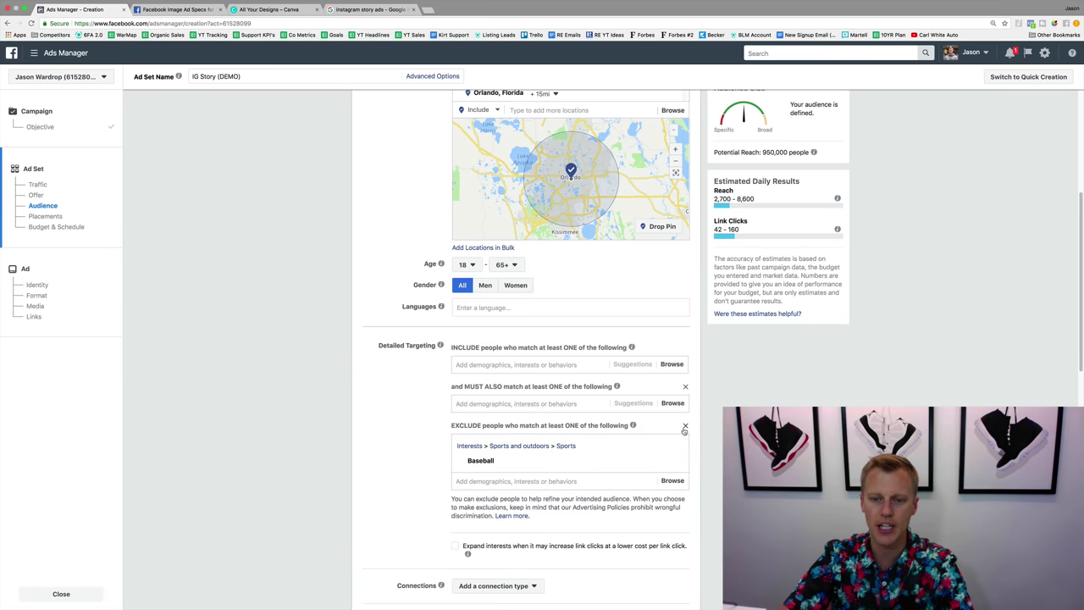
click(685, 426)
click(685, 389)
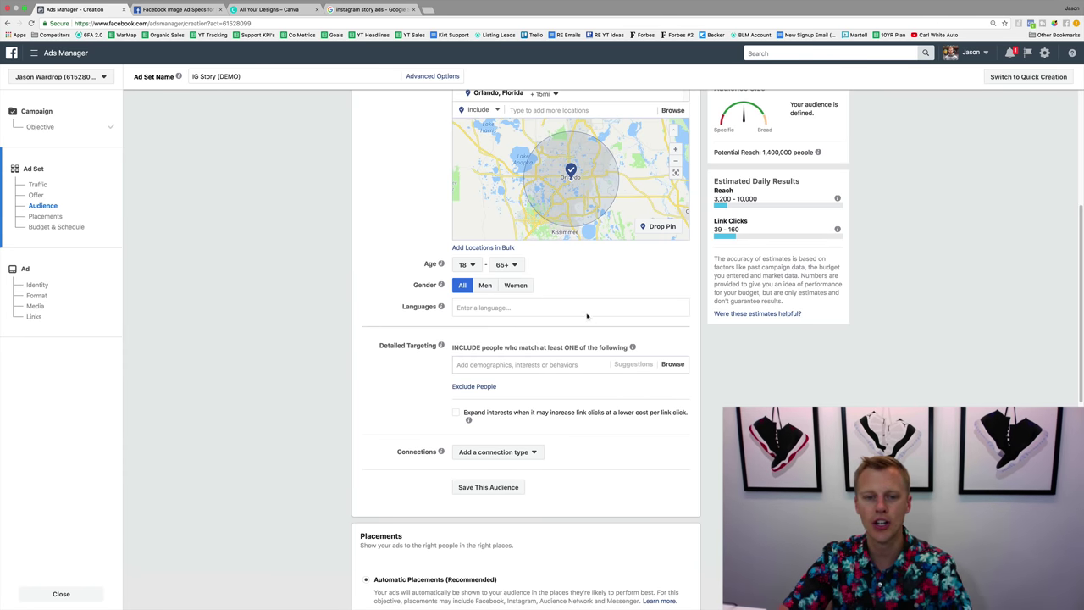
Exclude people with the Real estate broker and Real Estate Agent Directory interests from the detailed targeting
click(476, 386)
click(485, 404)
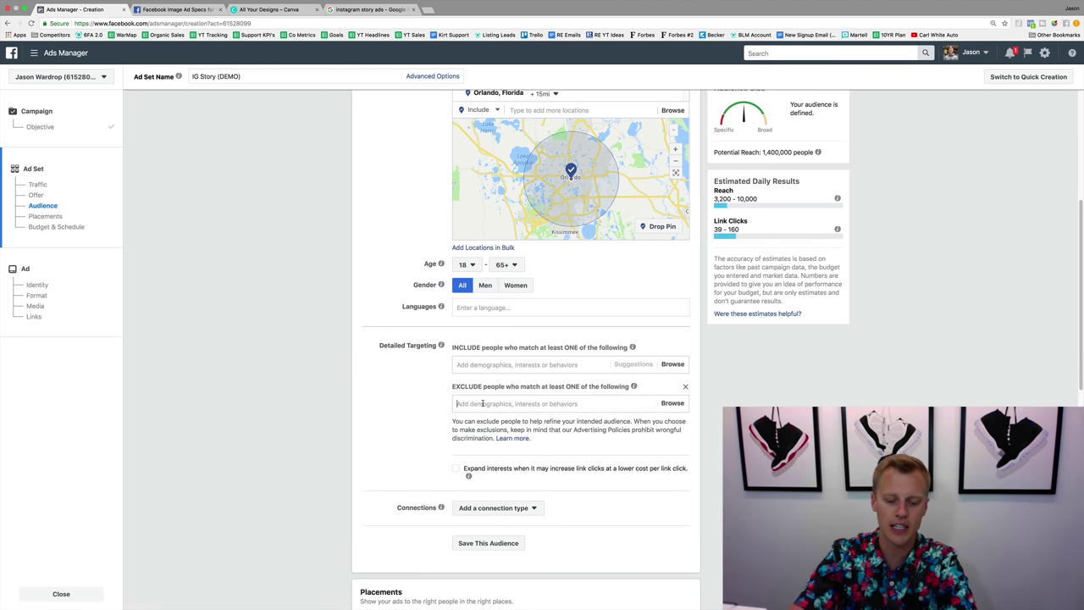
text(real estate agent)
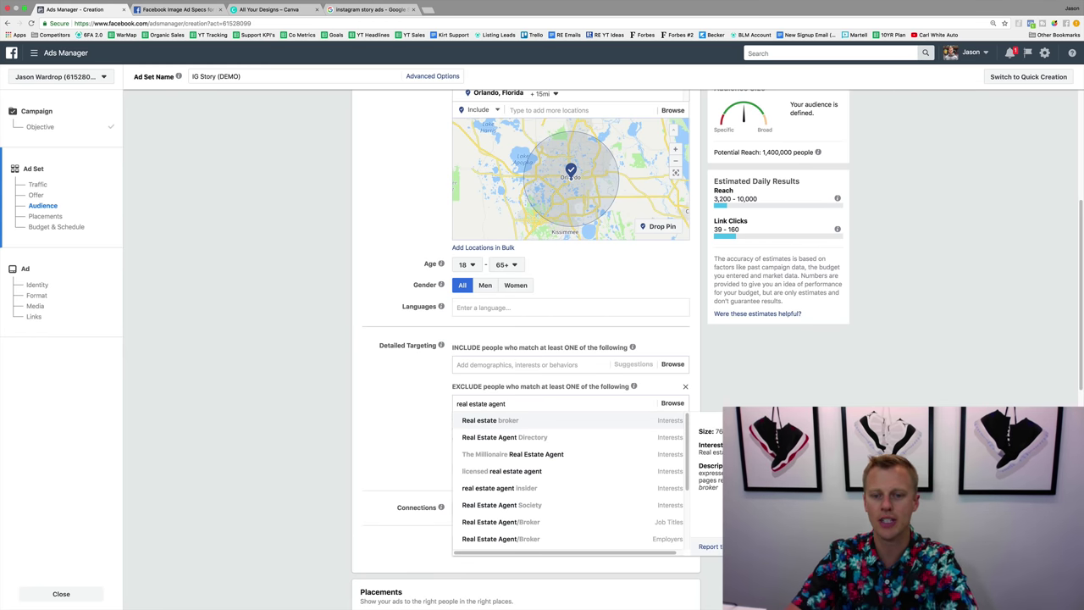
click(505, 420)
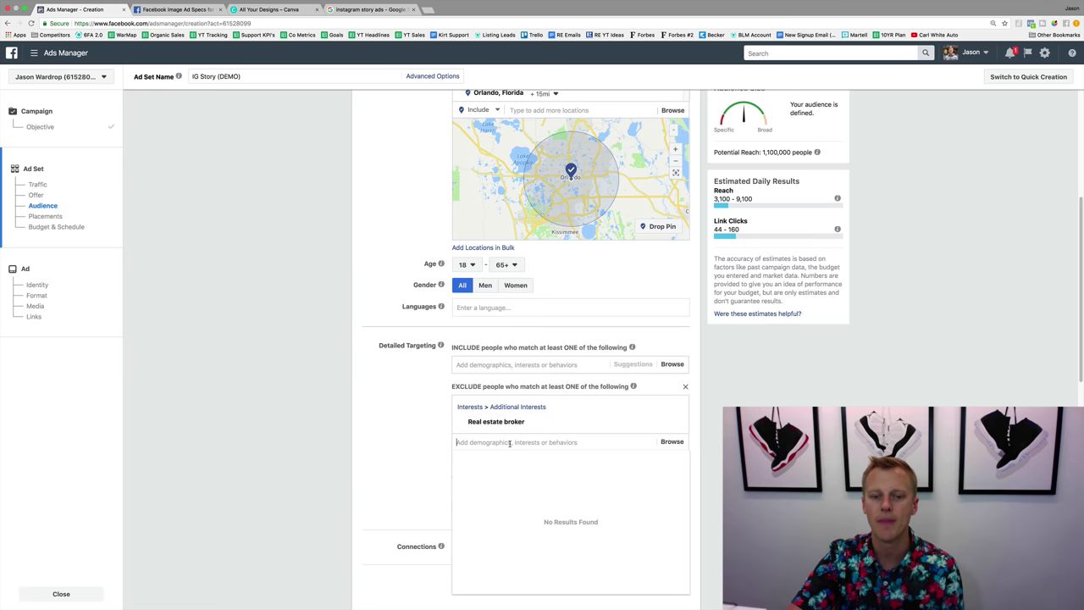
text(real est)
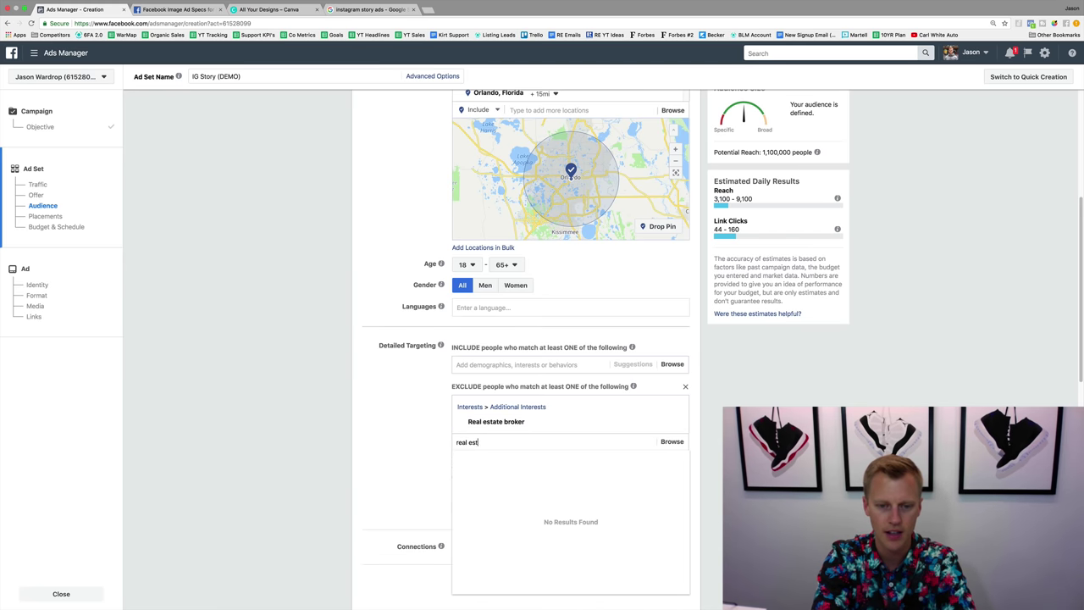
text(ate agent)
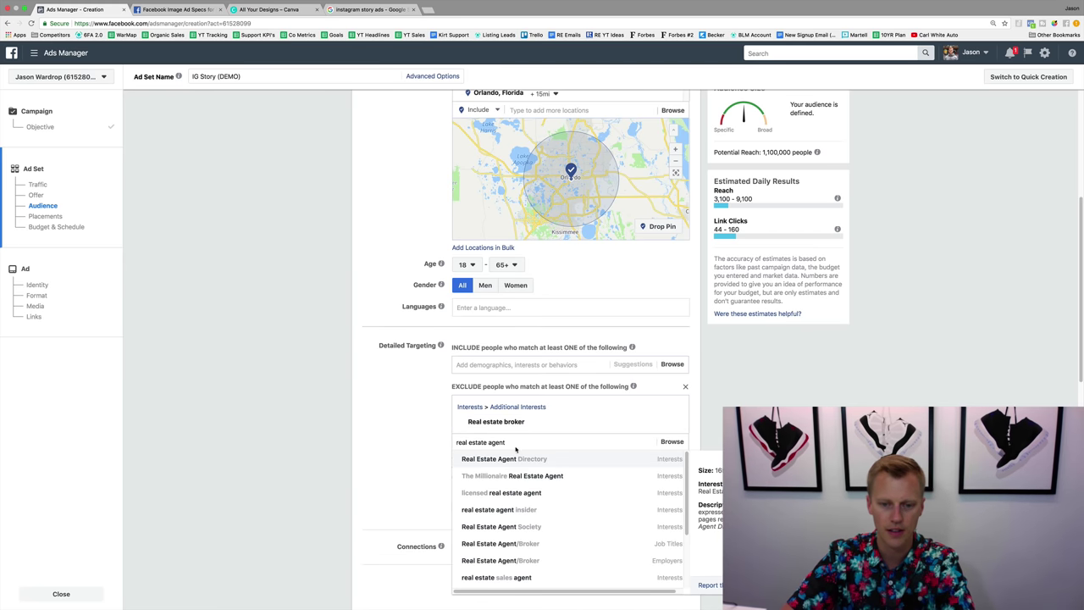
click(516, 459)
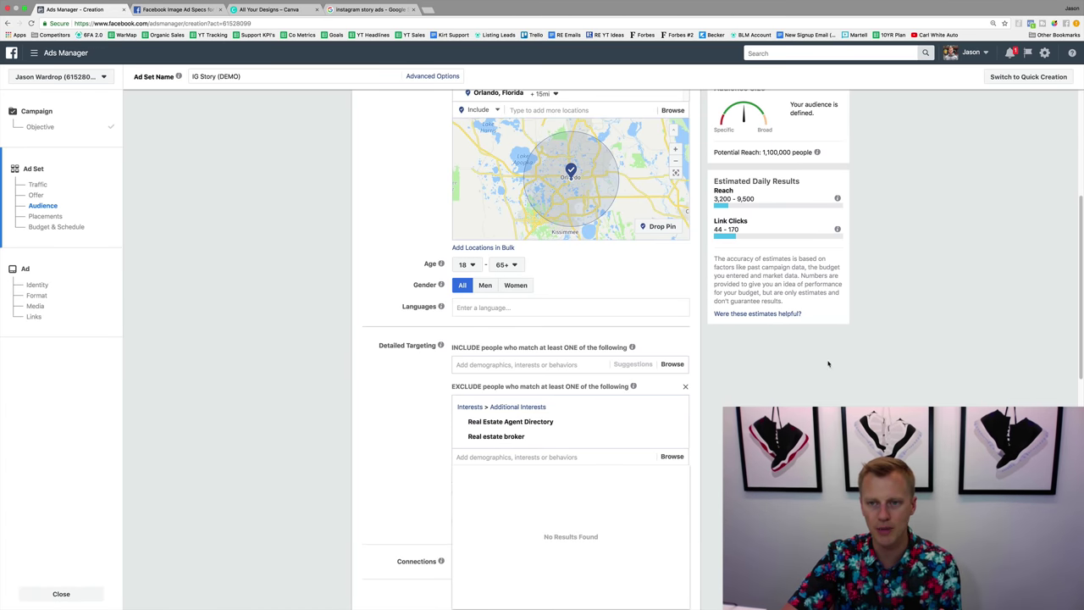
click(874, 390)
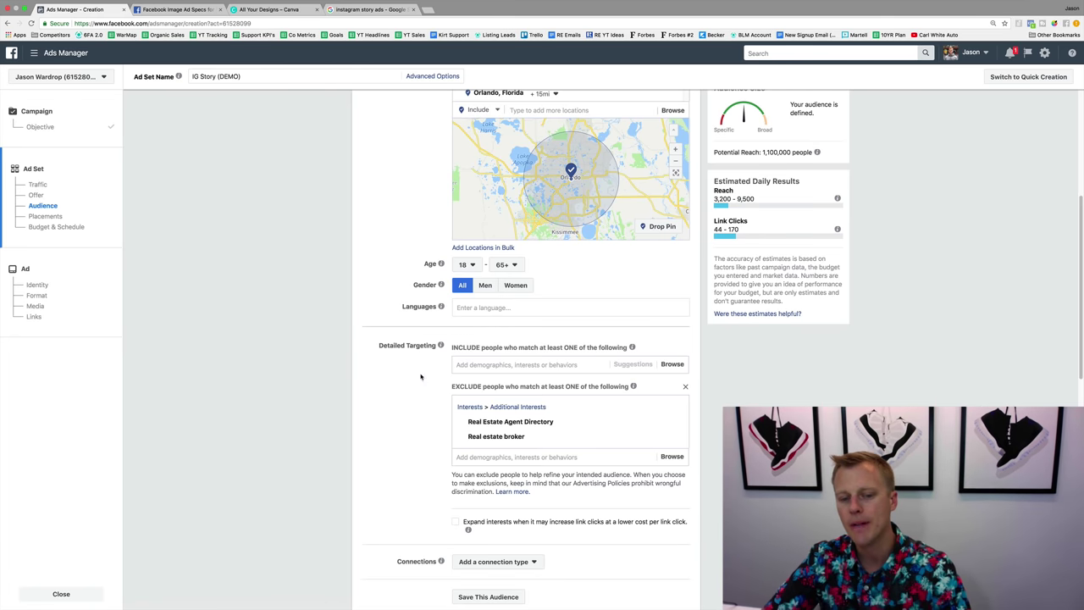
Switch to the Facebook Ads Guide and review the Instagram Stories technical requirements, including the maximum video duration
scroll(384, 394, down, 5)
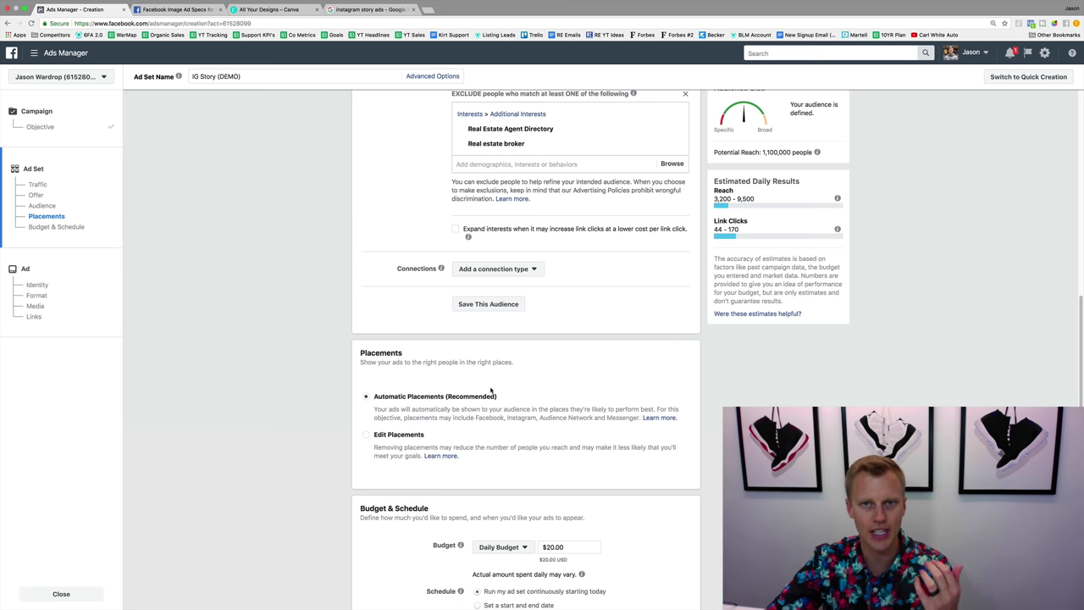
click(176, 9)
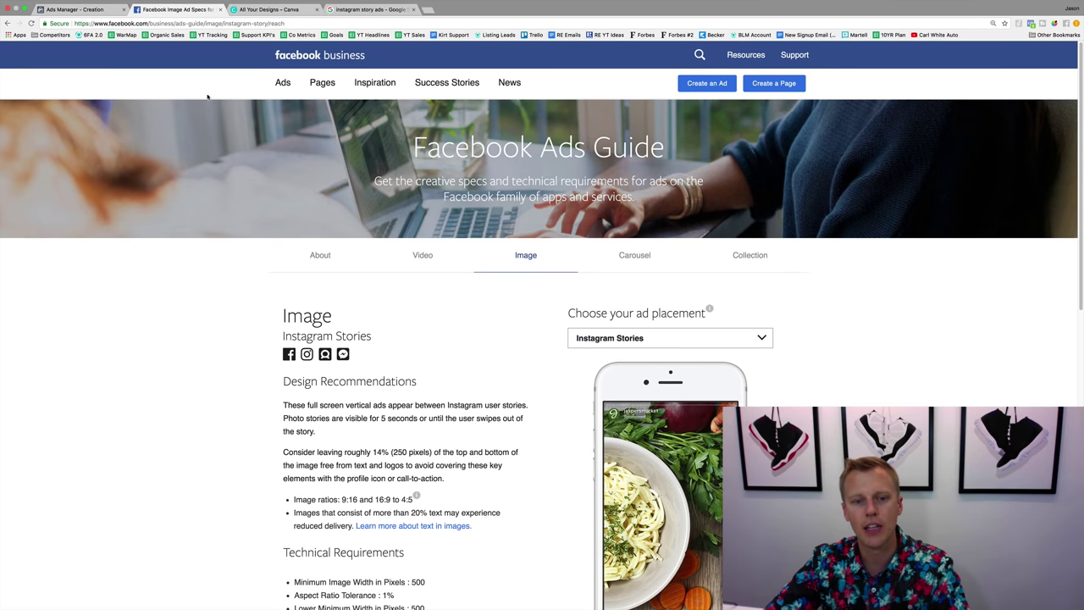
scroll(273, 366, down, 3)
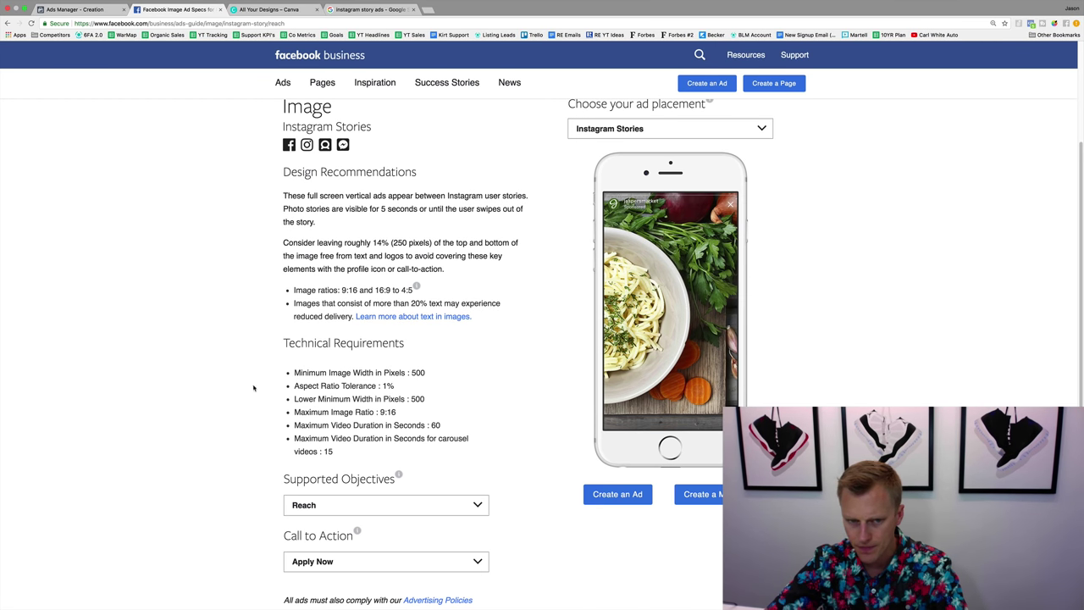
double_click(436, 425)
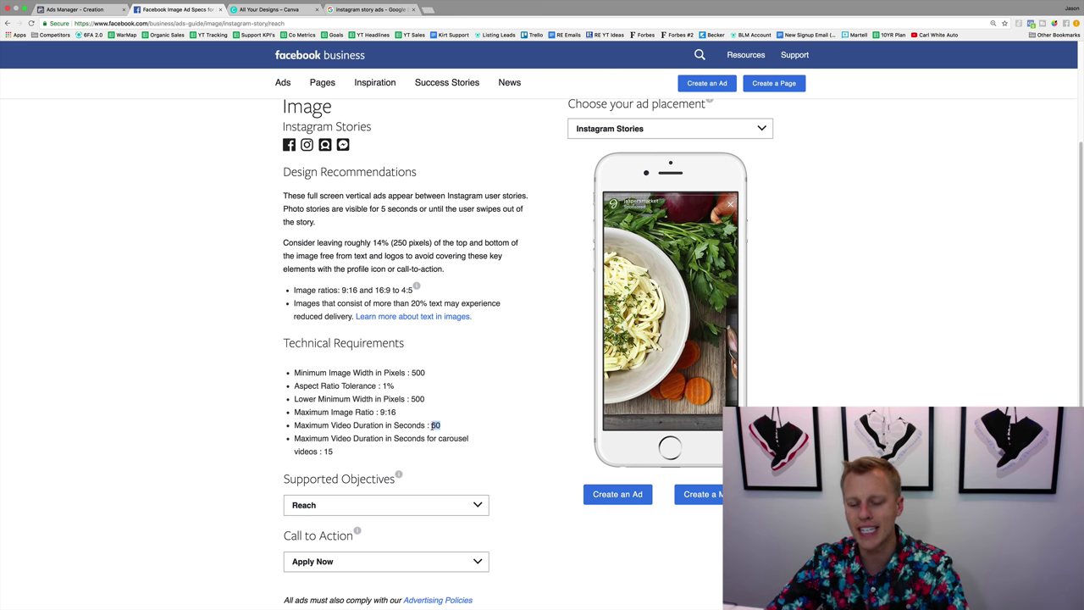
click(440, 425)
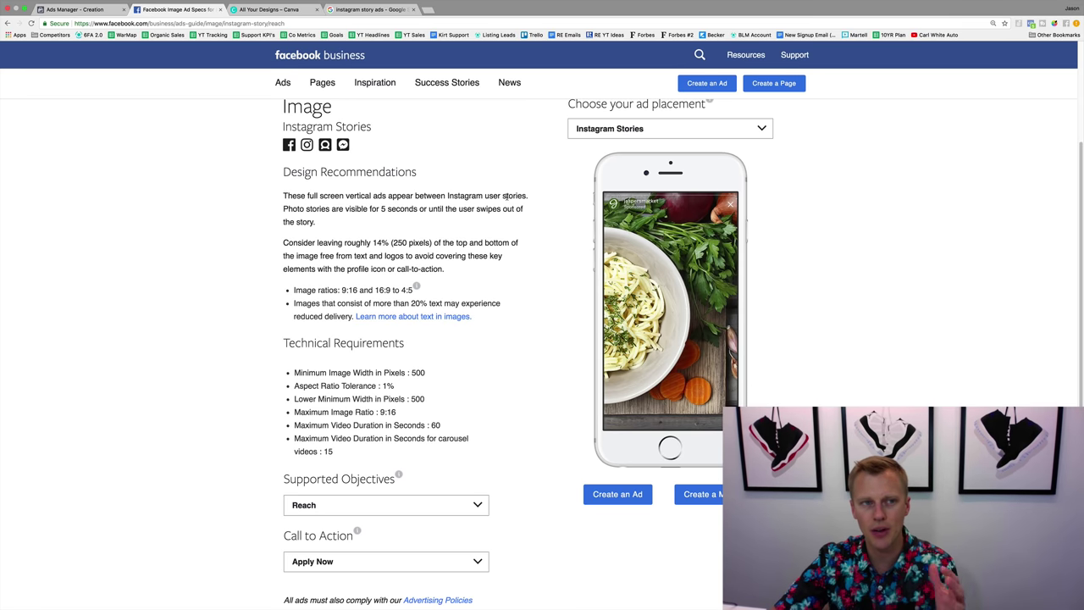
Return to Ads Manager and edit the ad set's placements manually, leaving only Instagram Stories selected
key(ctrl+shift+Tab)
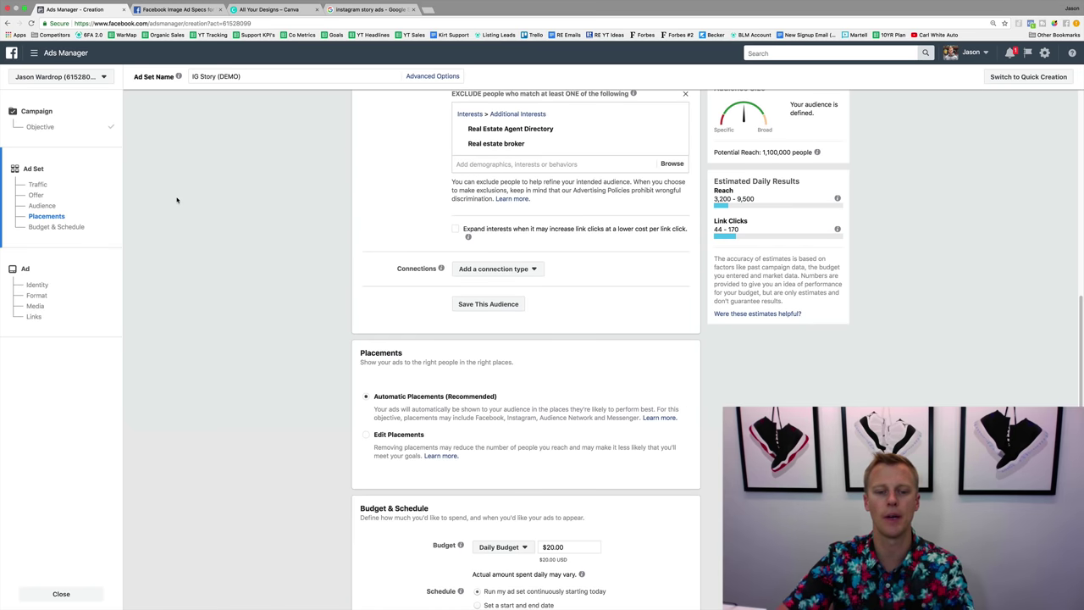
click(367, 435)
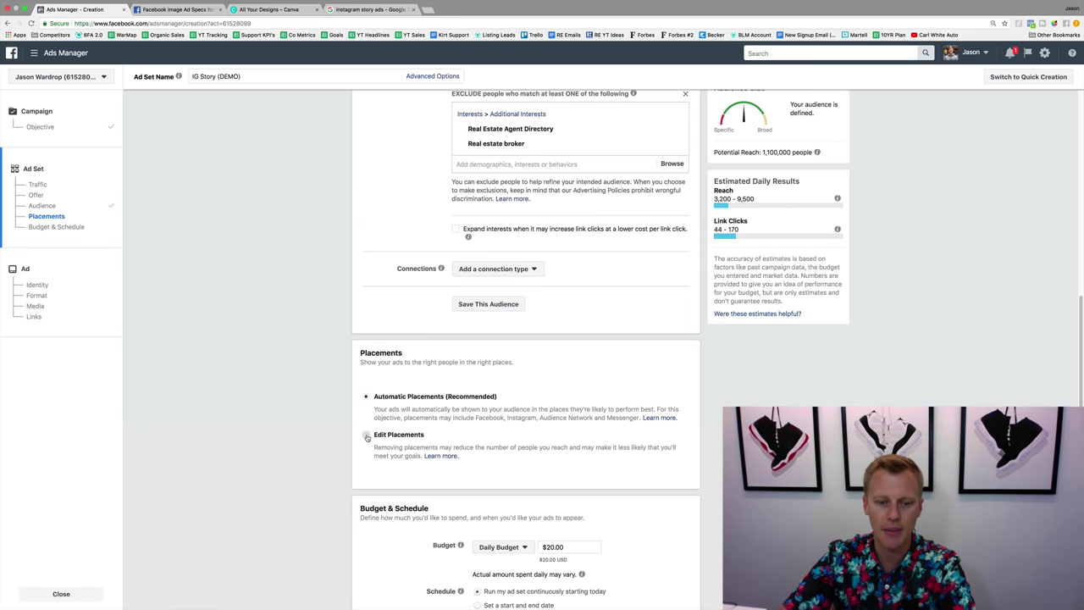
scroll(339, 406, down, 3)
scroll(325, 406, down, 3)
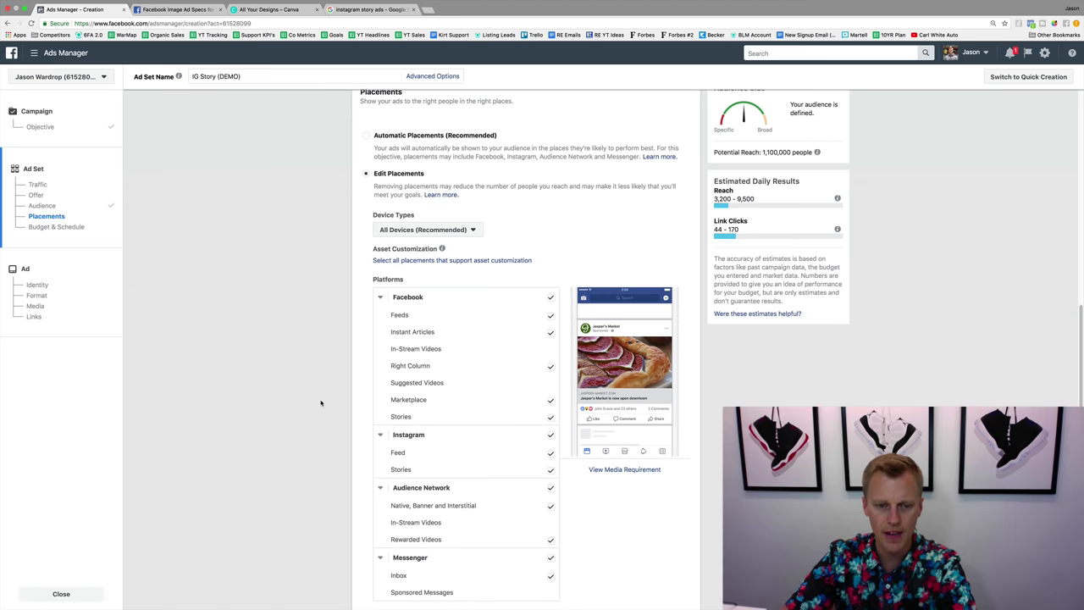
click(551, 298)
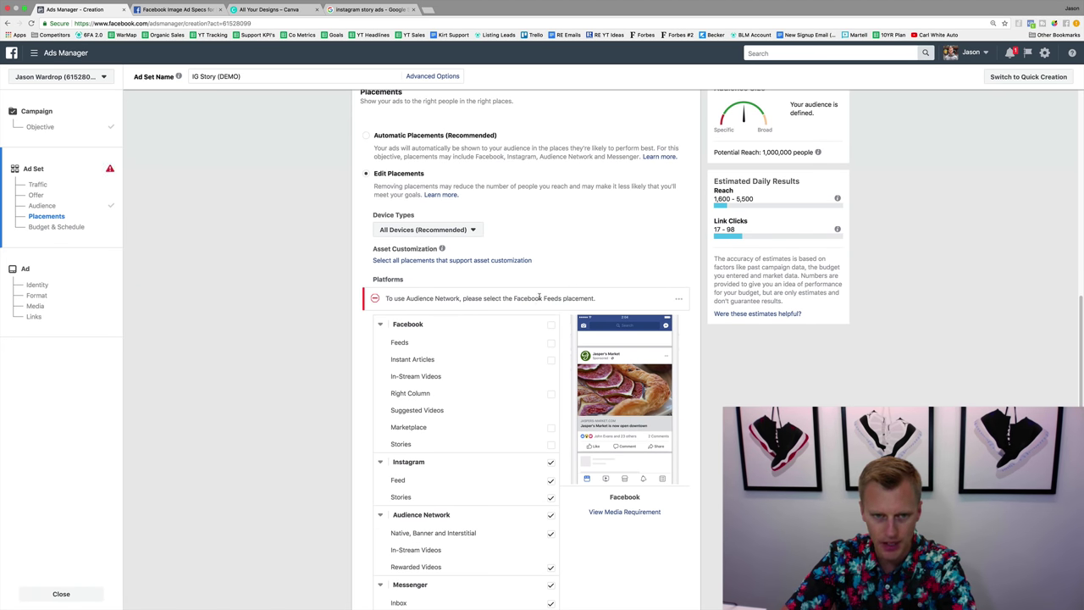
scroll(367, 360, down, 3)
click(550, 389)
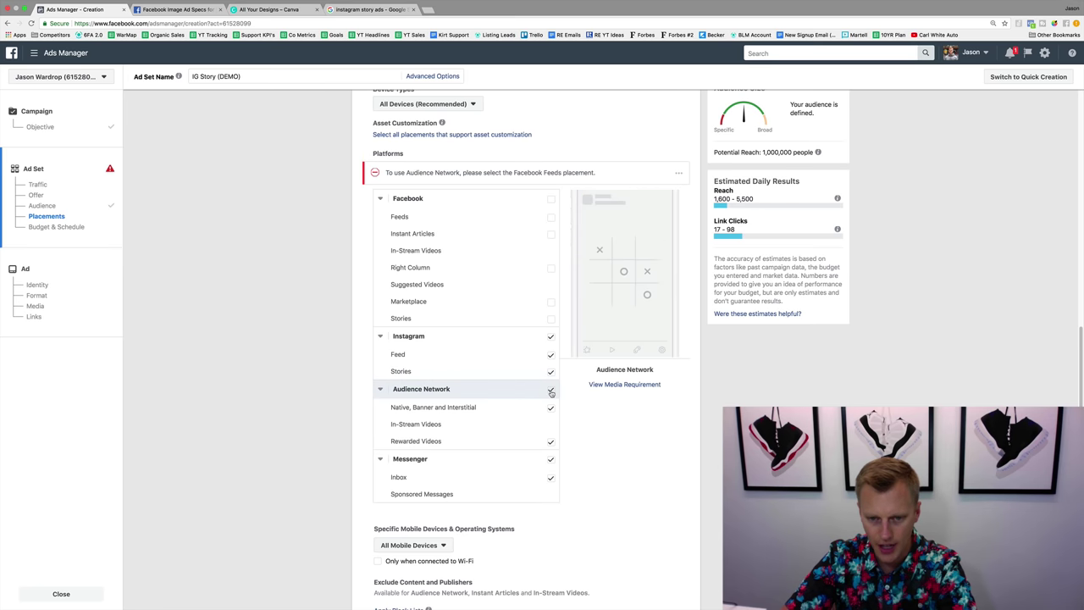
click(552, 459)
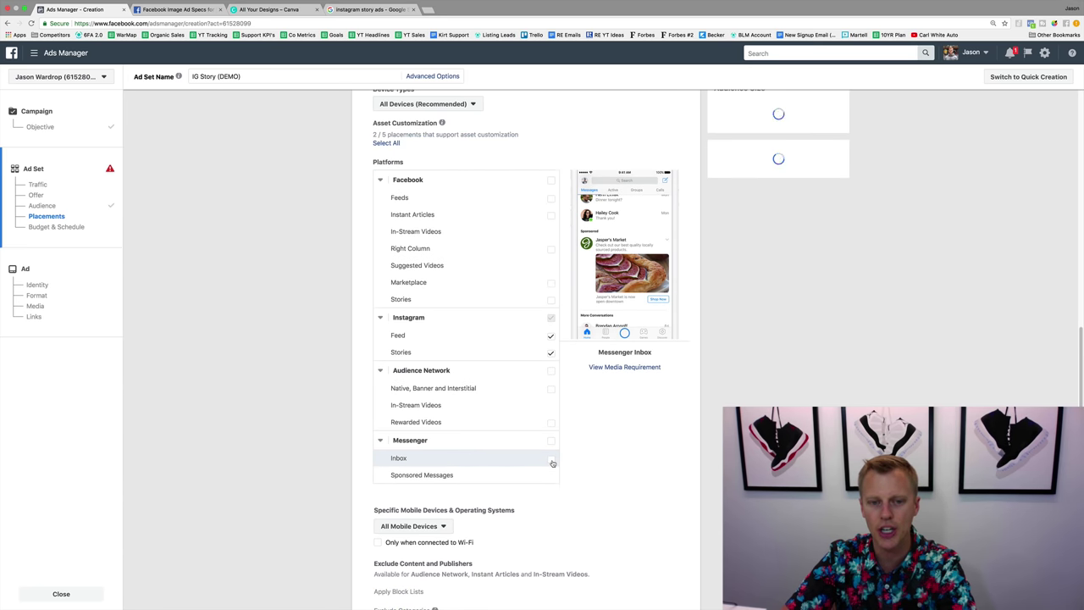
click(550, 336)
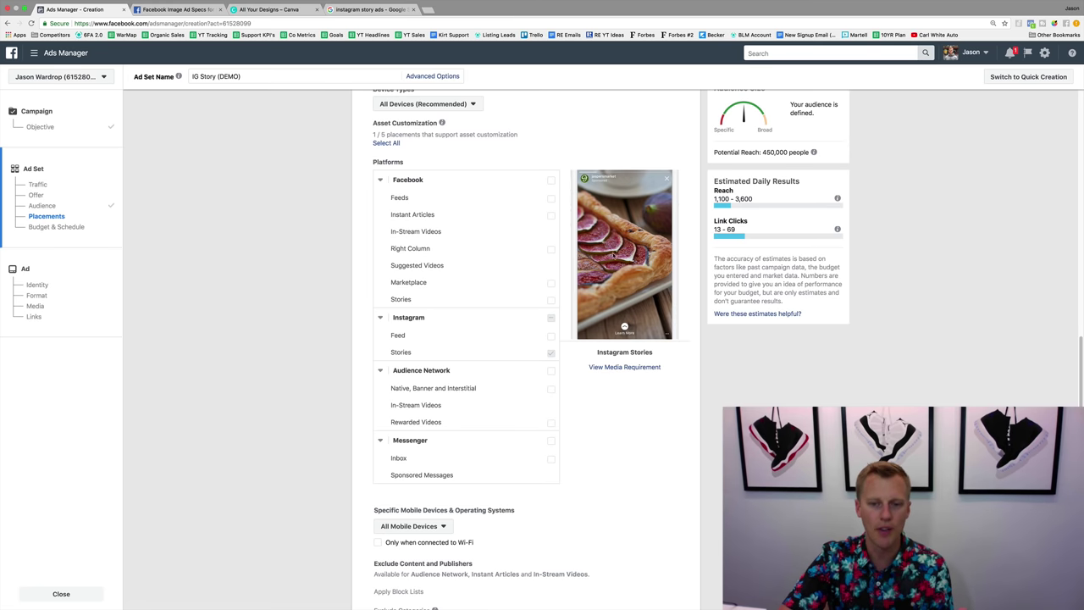
Open the Instagram Stories media requirements in a new tab, review the video and image specifications, and return to the Ads Manager placements
right_click(622, 371)
click(652, 375)
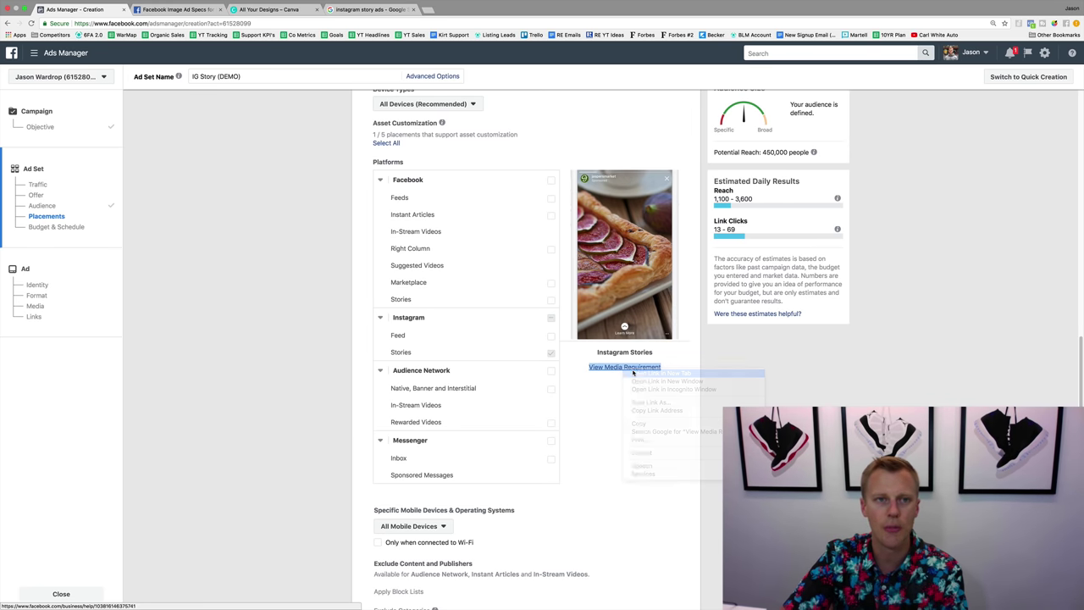
click(187, 10)
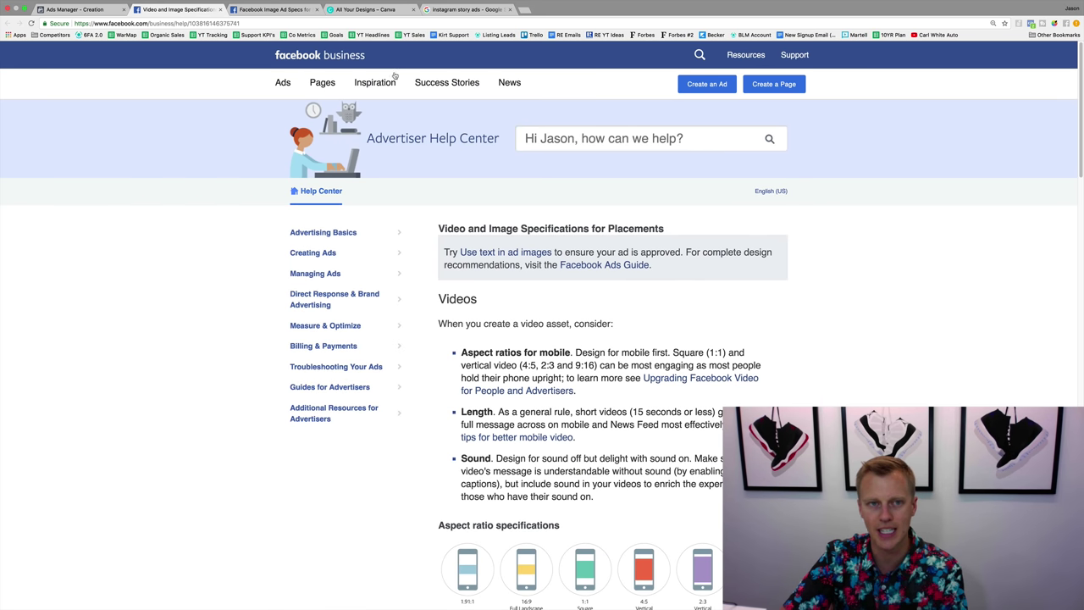
click(273, 10)
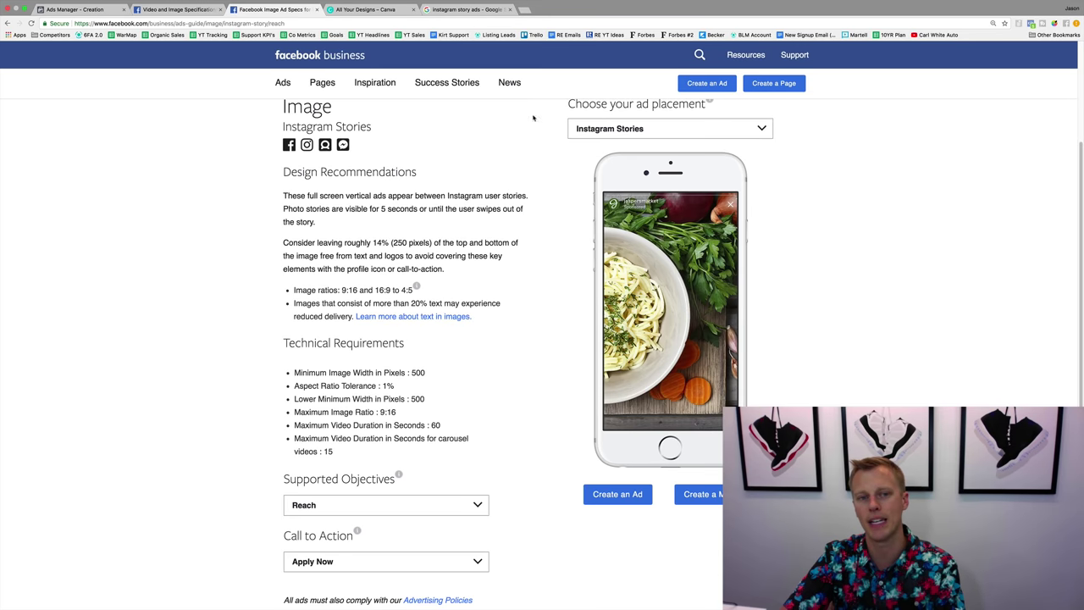
click(187, 10)
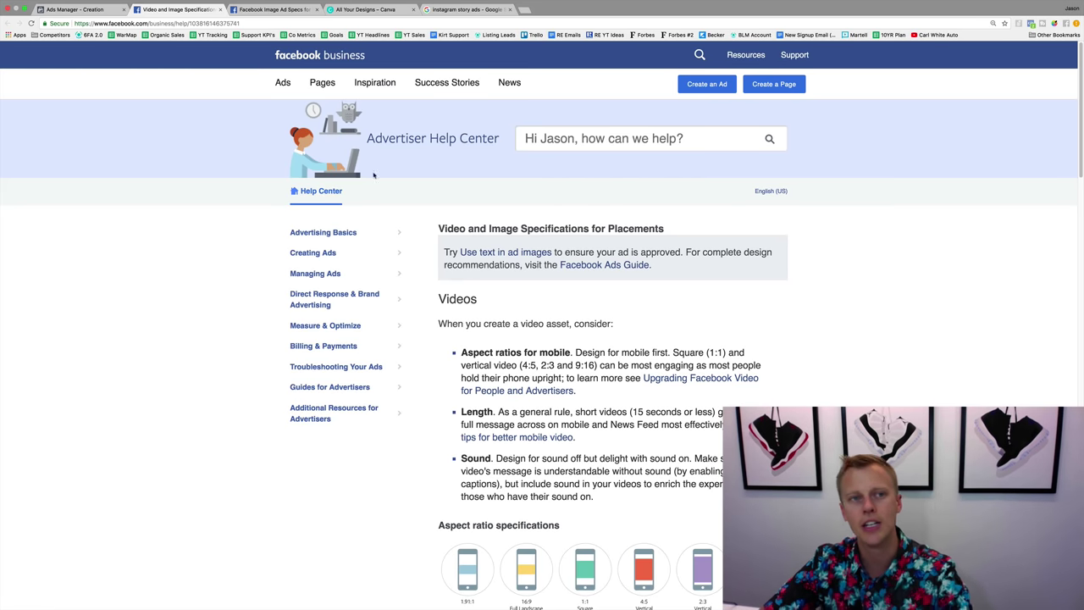
scroll(407, 339, down, 5)
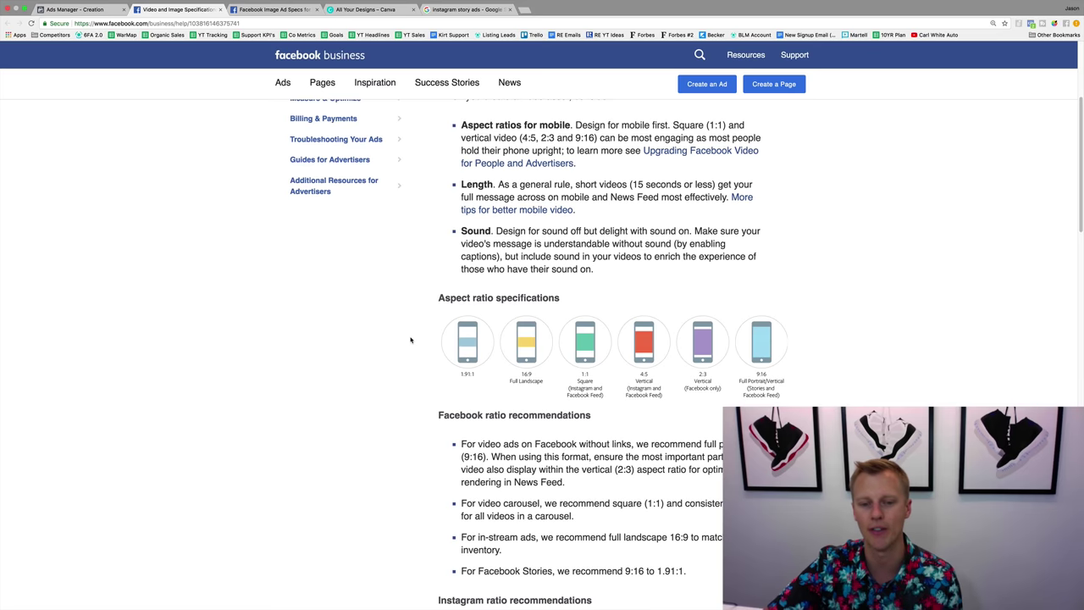
scroll(411, 340, down, 3)
scroll(411, 340, up, 8)
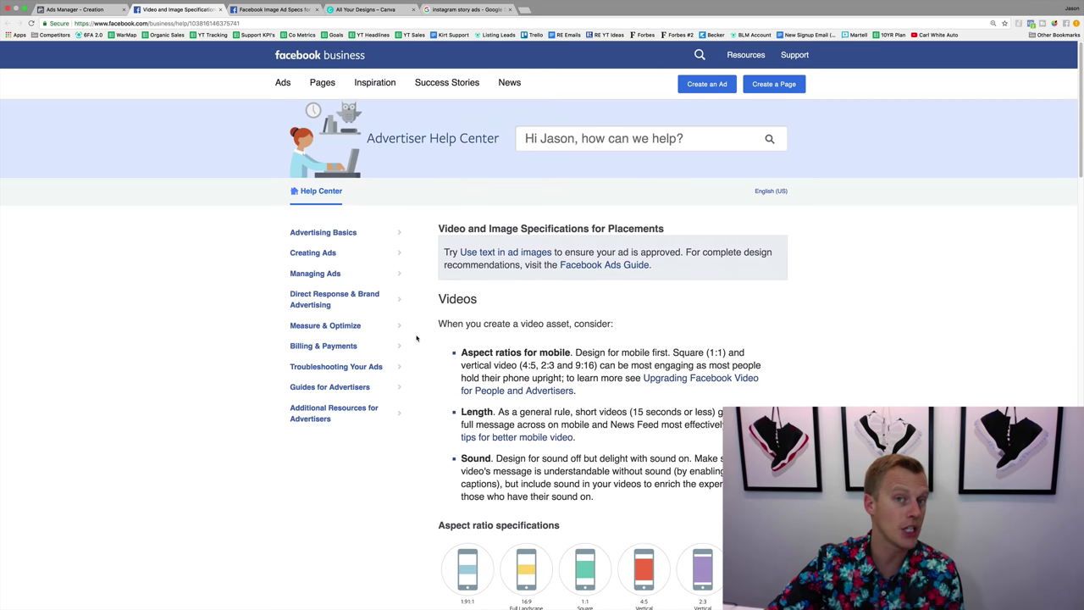
click(84, 11)
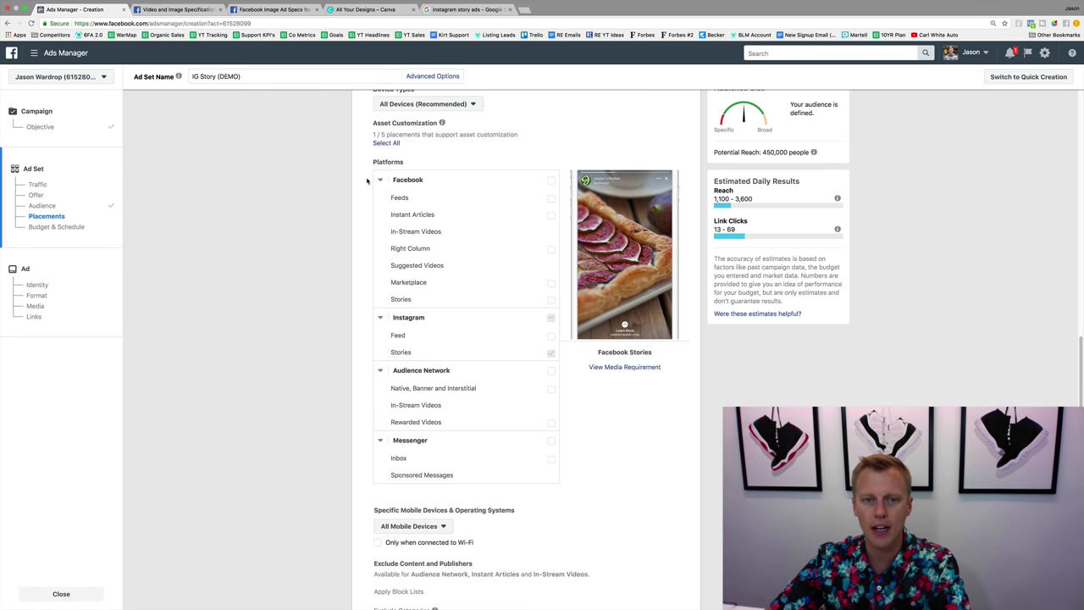
scroll(423, 161, up, 3)
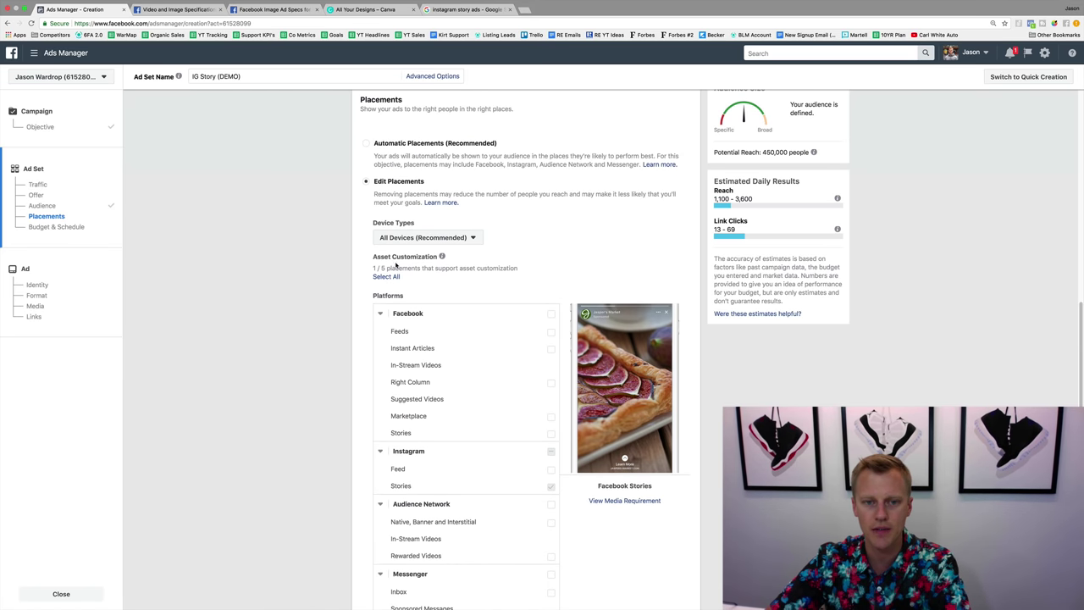
Set the ad set's daily budget to $5.00 in the Budget & Schedule section
scroll(337, 339, down, 3)
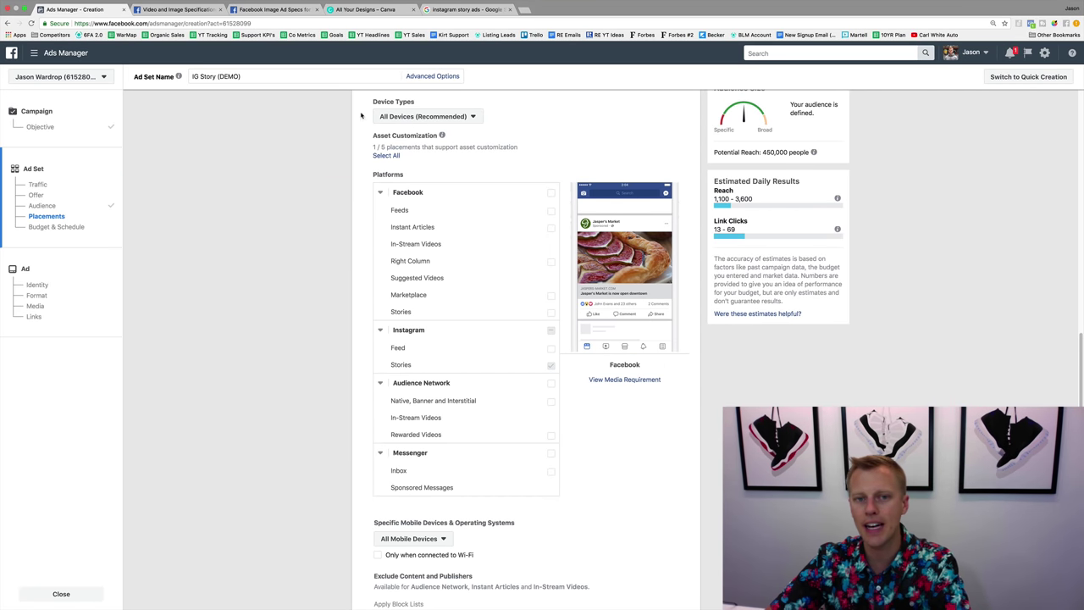
scroll(329, 293, down, 3)
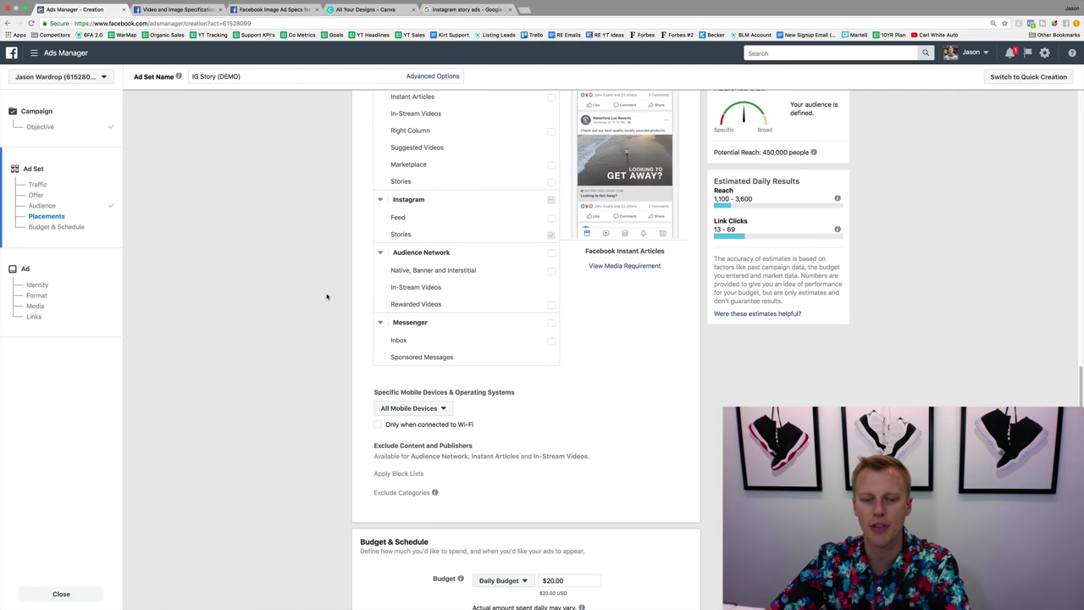
scroll(344, 458, down, 9)
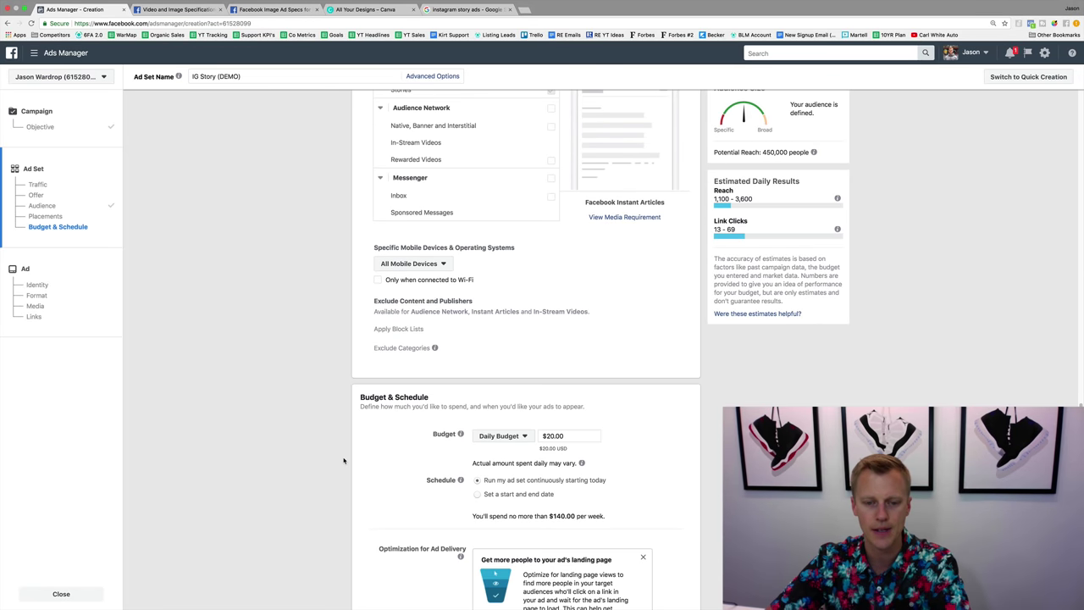
scroll(344, 455, up, 1)
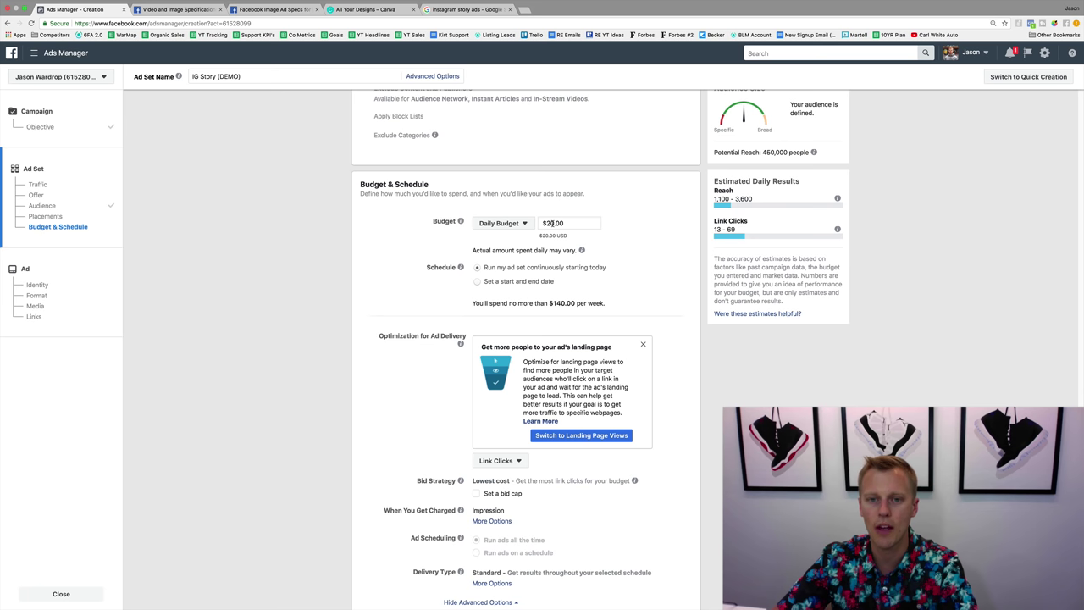
click(547, 222)
key(Delete)
key(Delete)
text(5)
click(650, 241)
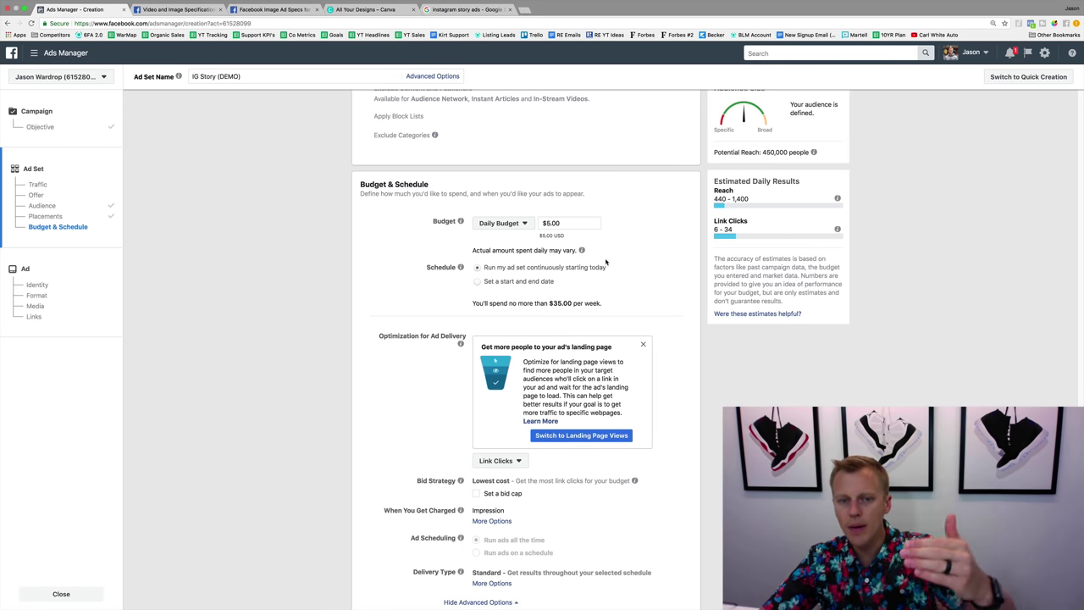
Dismiss the landing page suggestion, set the ad delivery optimization to Landing Page Views, and continue to the ad setup
scroll(607, 260, down, 2)
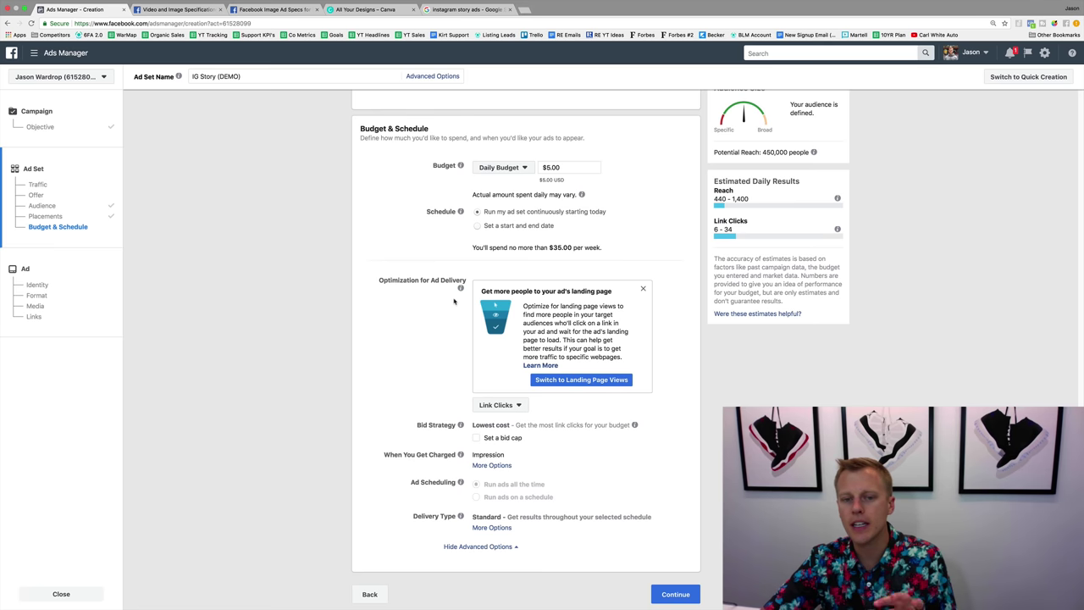
mouse_move(634, 424)
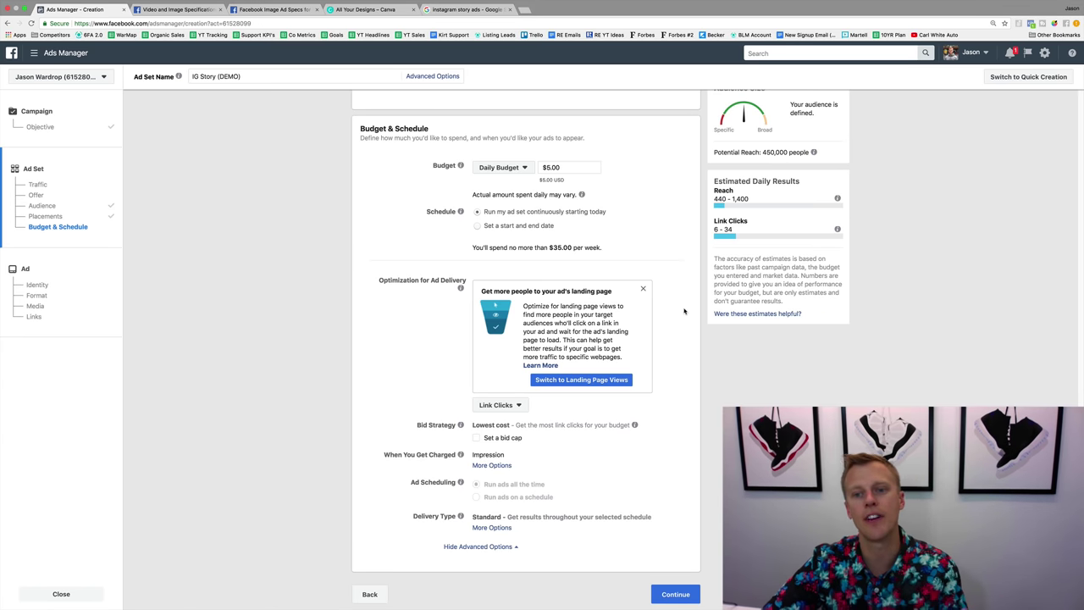
click(643, 290)
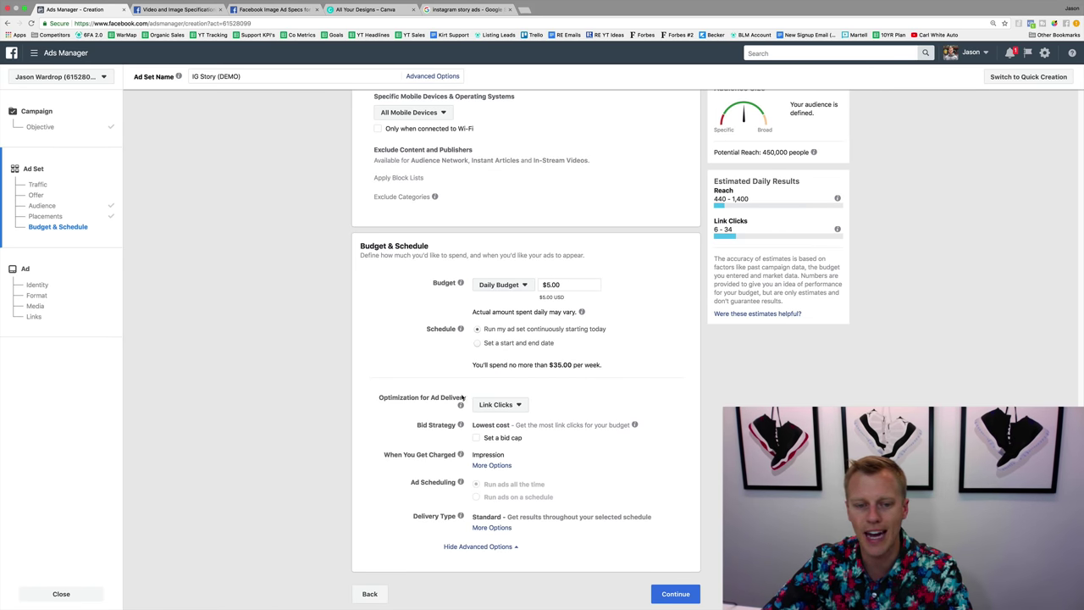
click(518, 405)
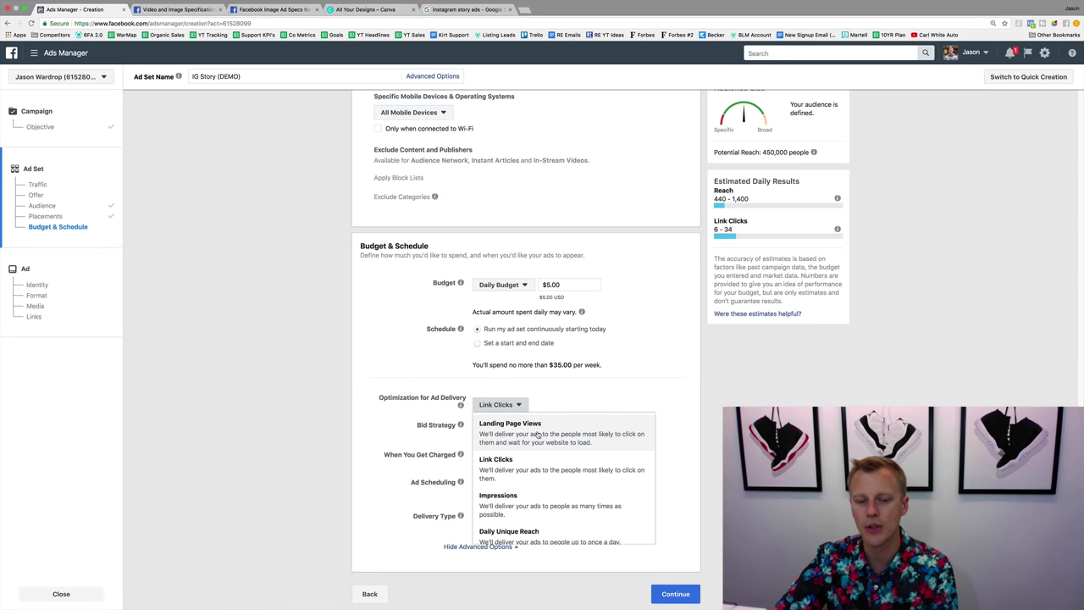
scroll(539, 438, down, 1)
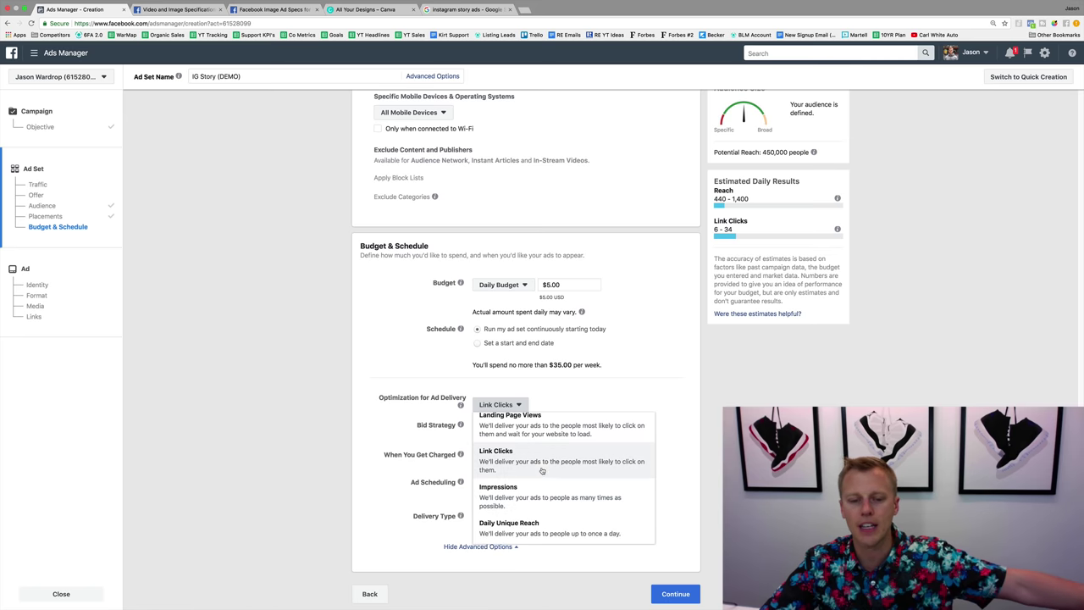
scroll(542, 463, up, 1)
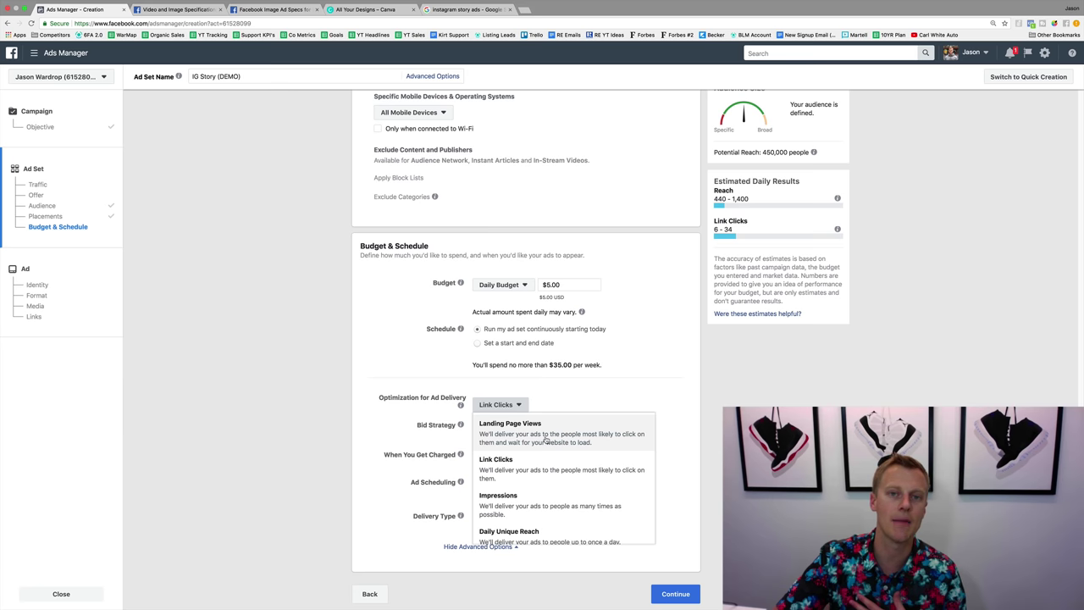
click(546, 439)
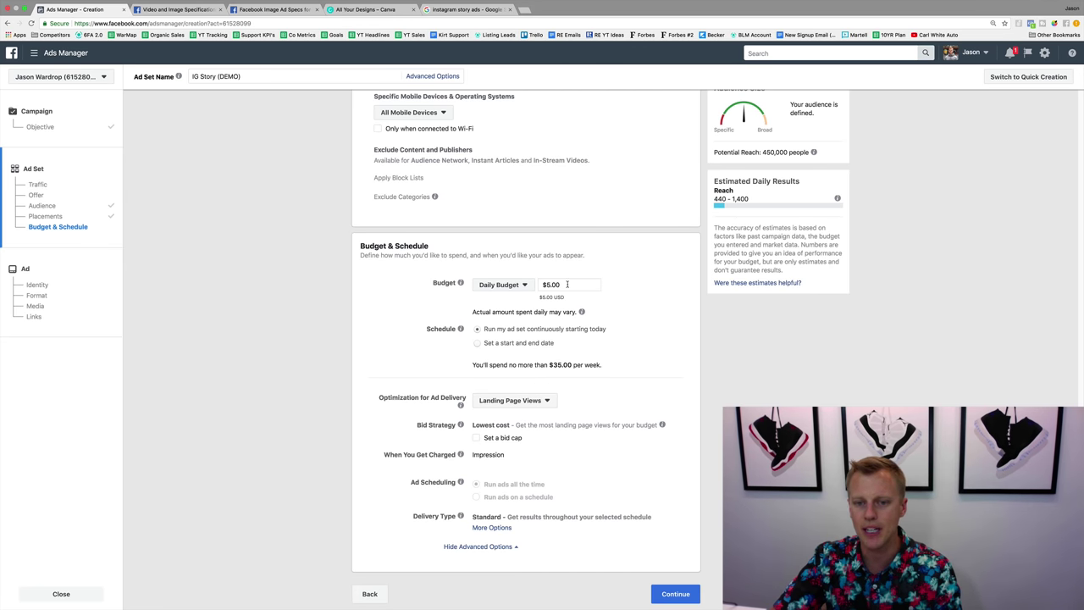
click(676, 593)
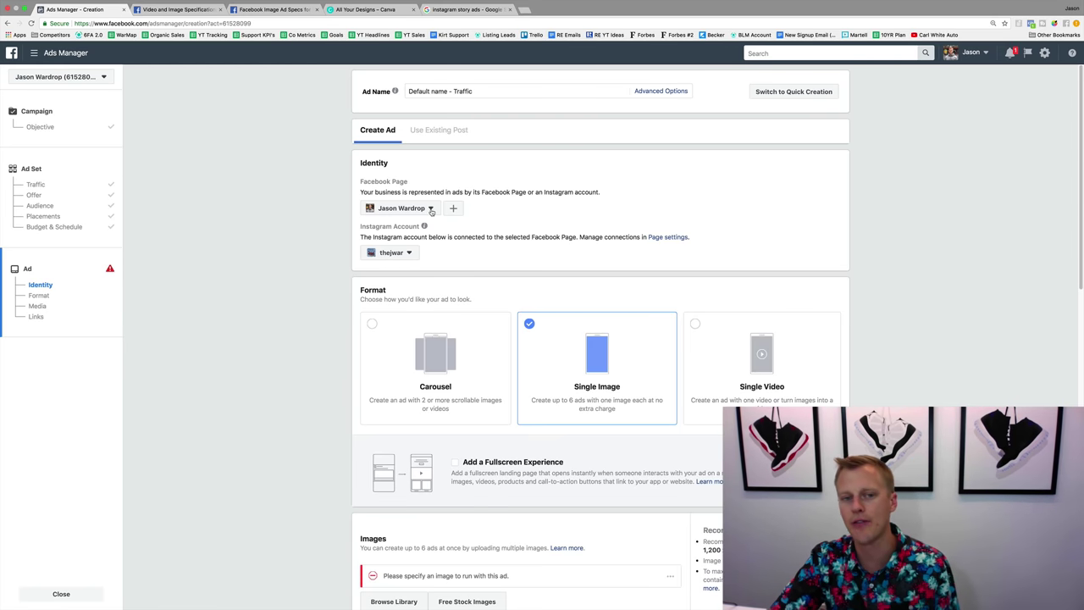
Check the available Instagram accounts for the ad's identity and review the image upload section for the Single Image format
click(414, 253)
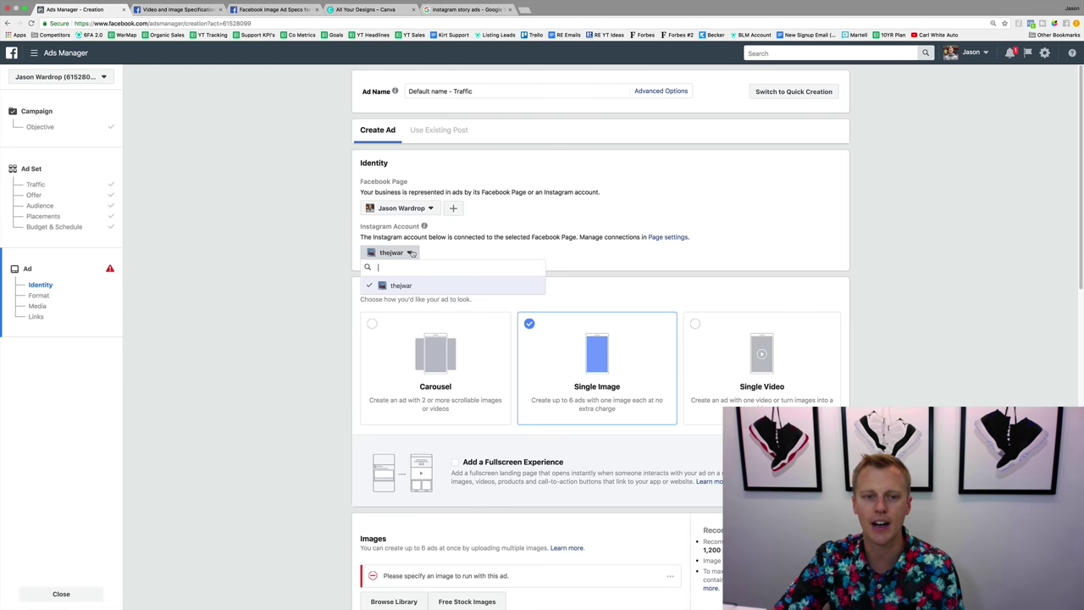
click(590, 259)
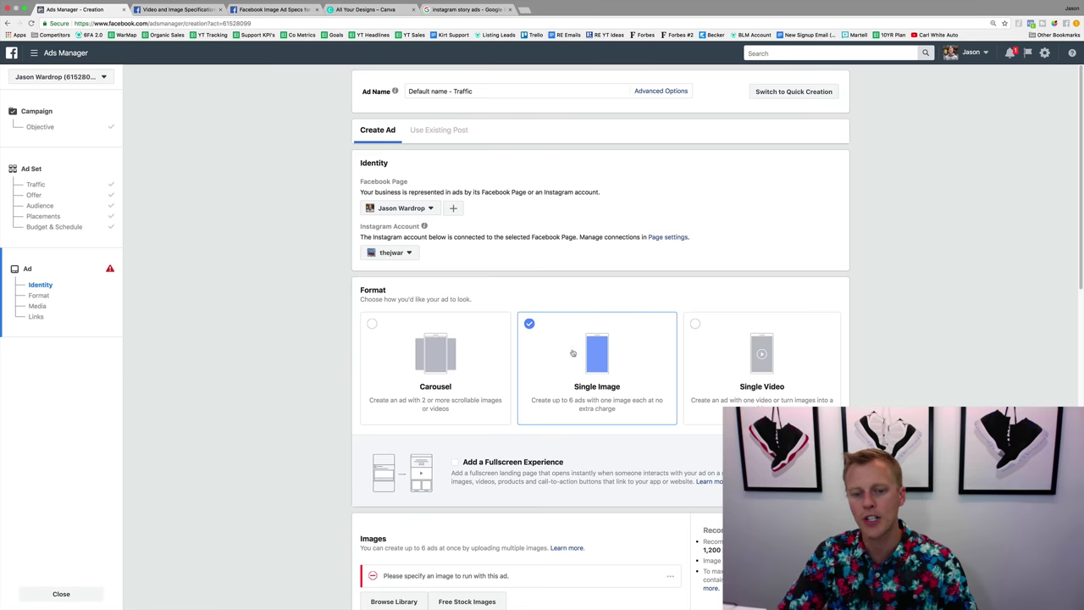
scroll(535, 353, down, 1)
scroll(536, 353, down, 5)
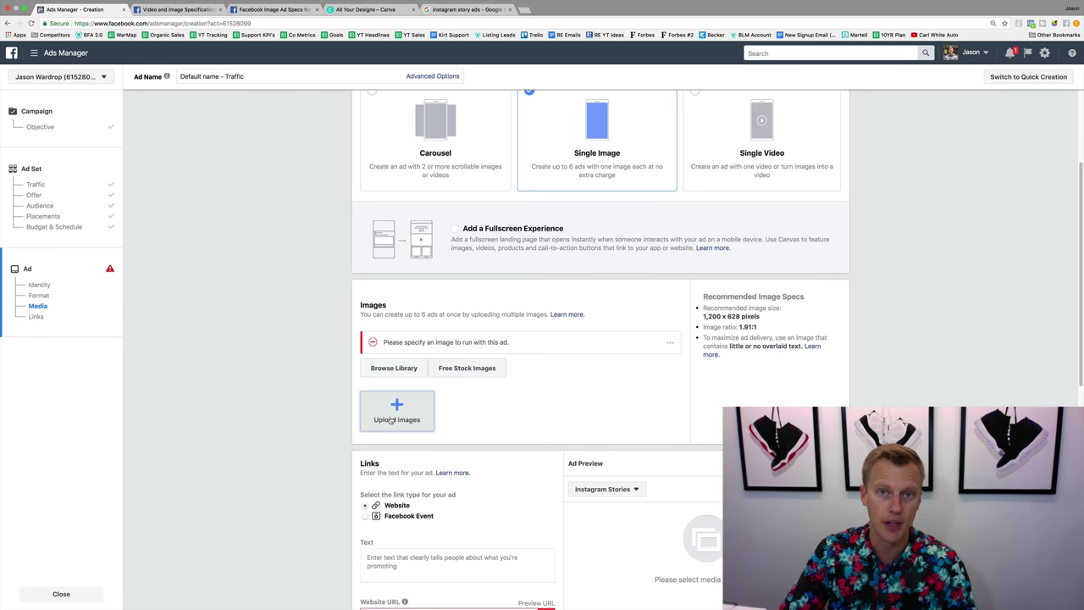
Review the Instagram Stories image requirements in the Facebook Ads Guide and browse Canva's preset design formats
click(266, 10)
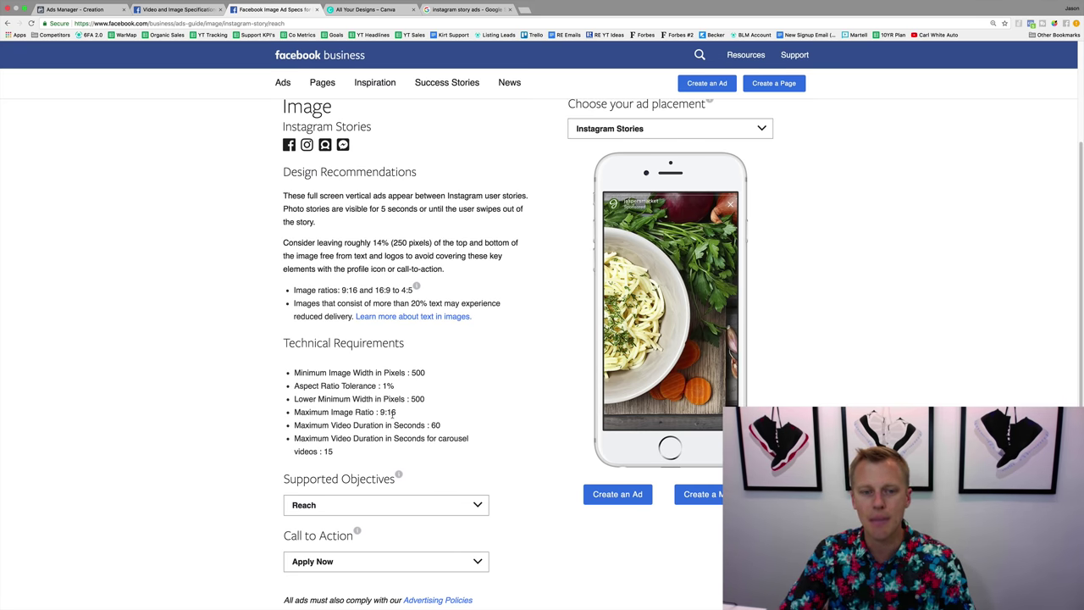
scroll(396, 413, up, 3)
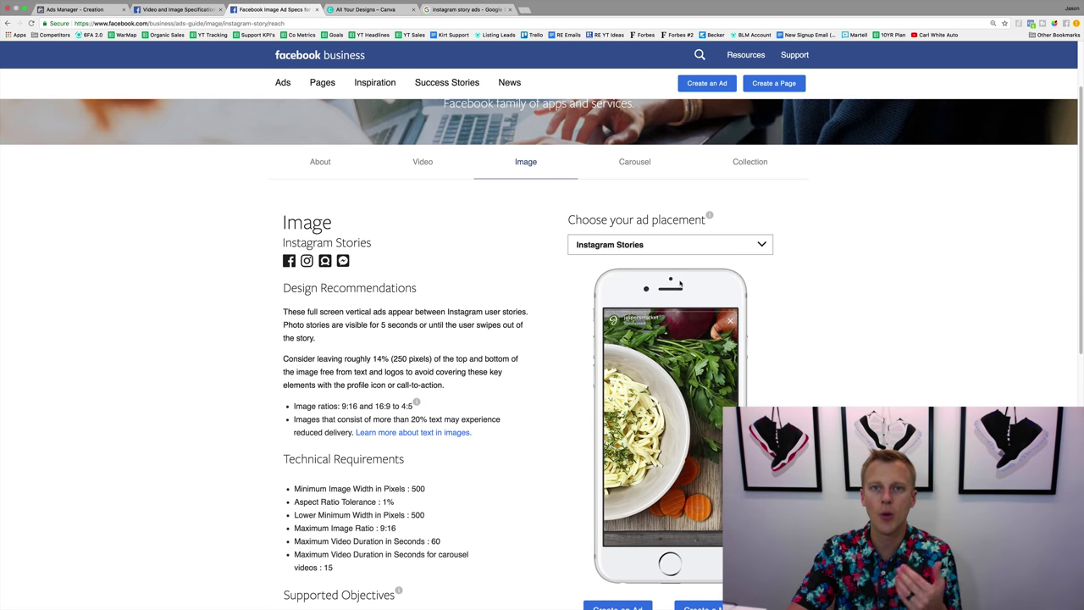
click(374, 10)
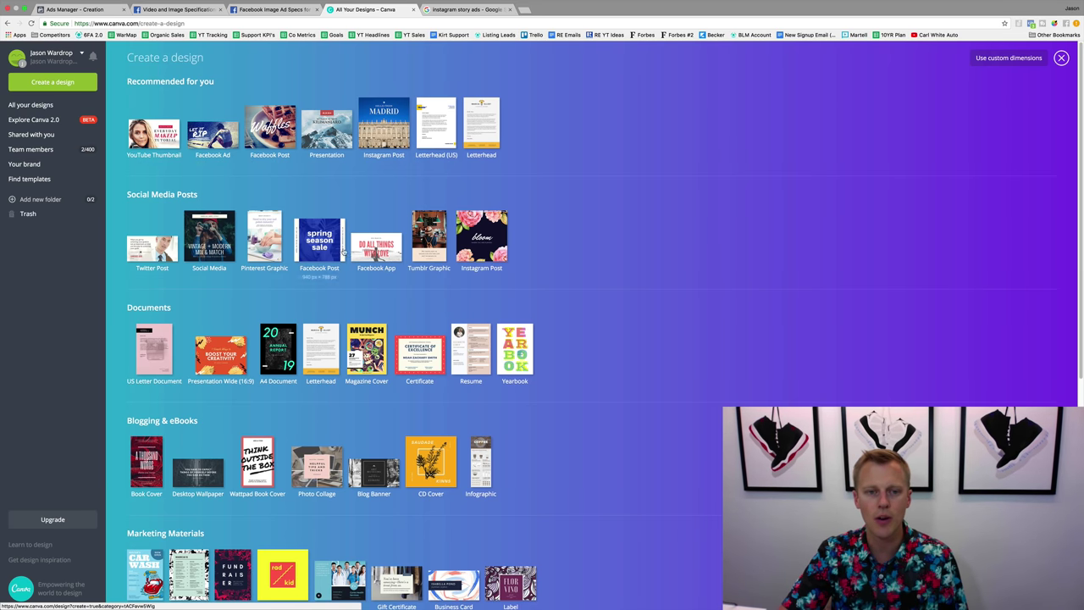
scroll(382, 241, down, 1)
scroll(378, 241, down, 5)
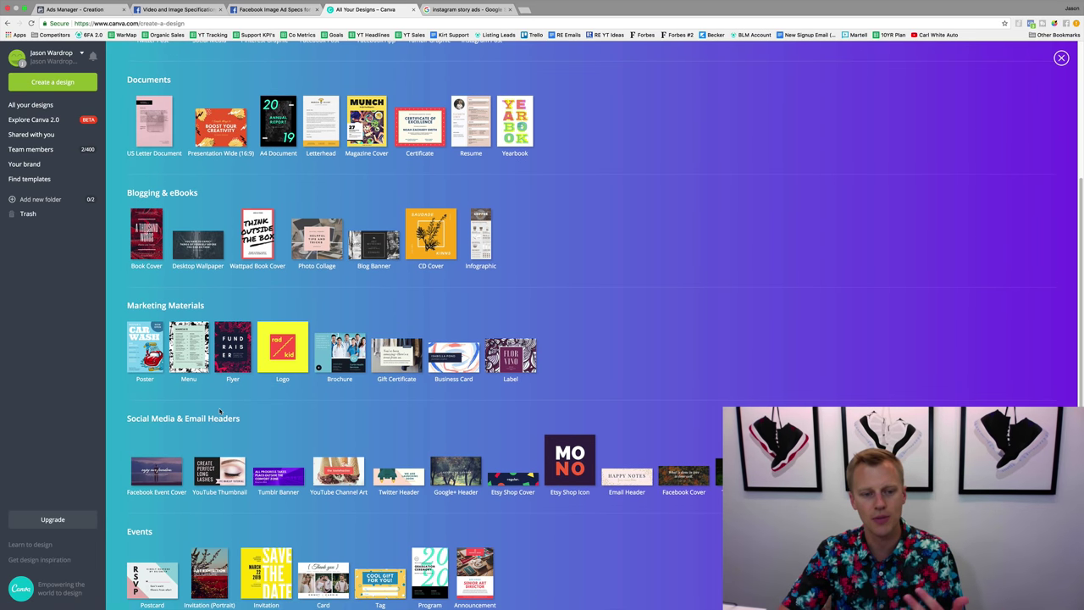
scroll(219, 411, down, 4)
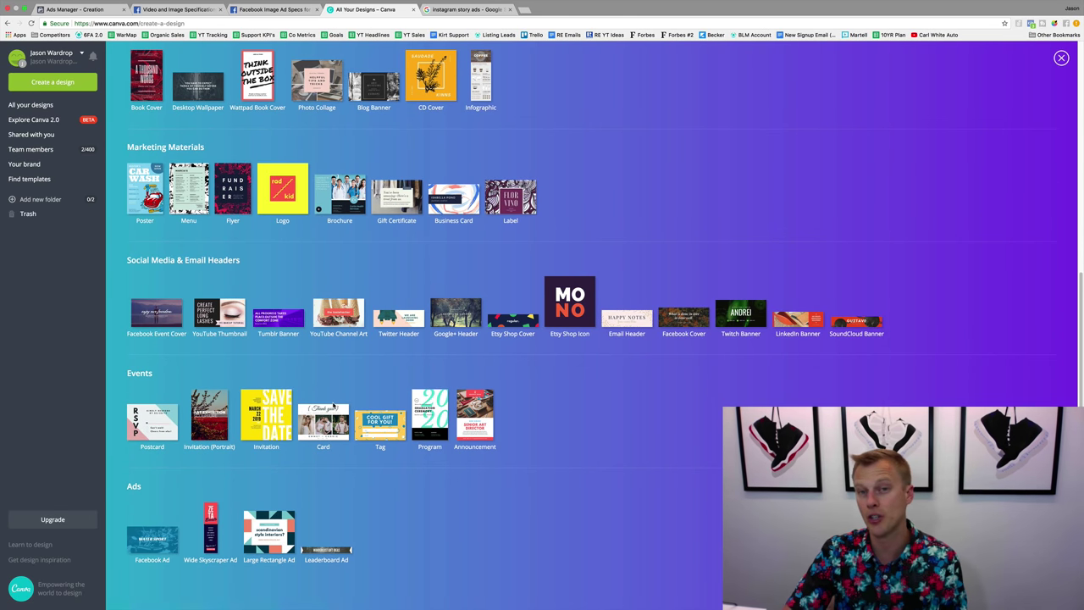
scroll(337, 397, up, 10)
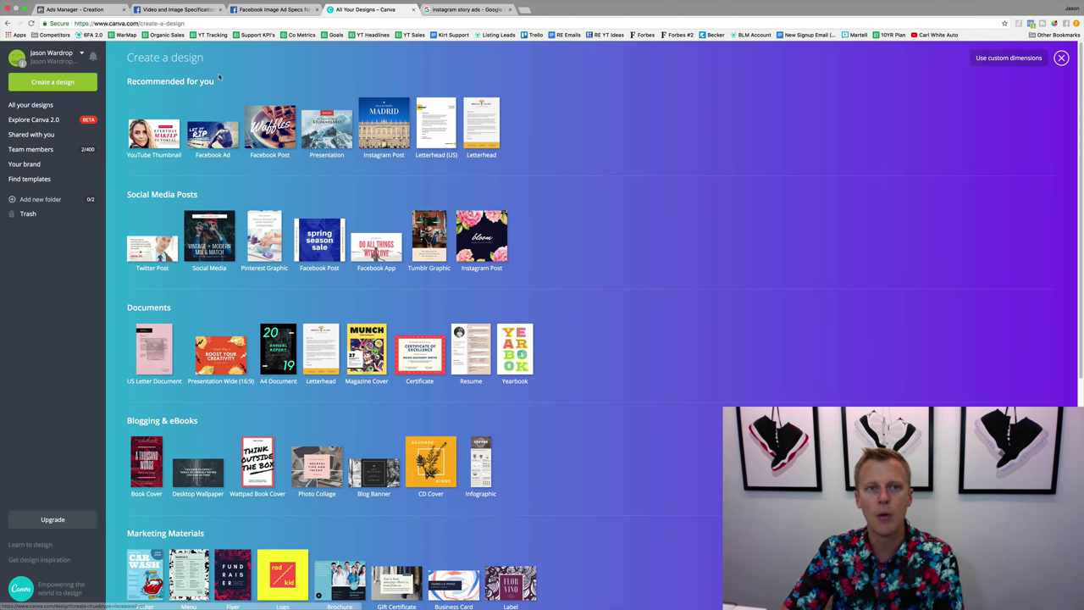
click(269, 10)
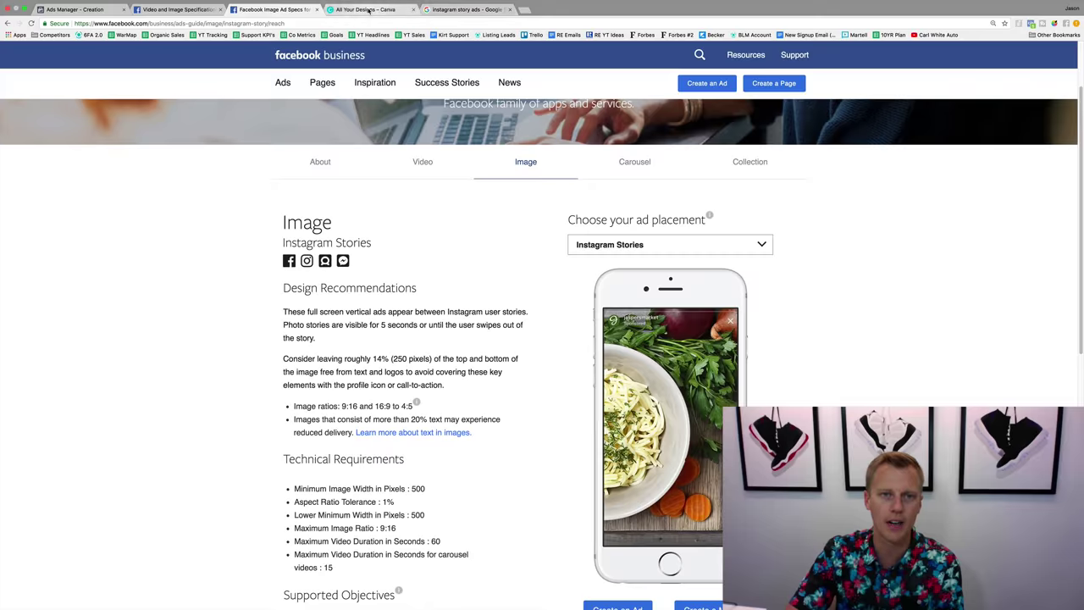
click(371, 10)
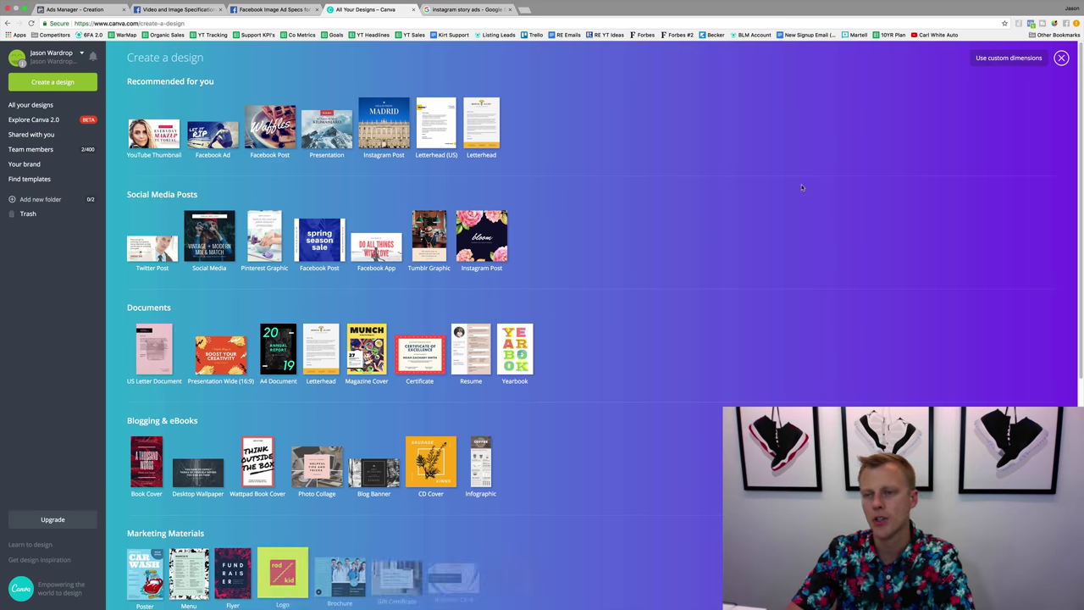
Create a new Canva design with custom dimensions of 900 × 1600 px
click(1011, 59)
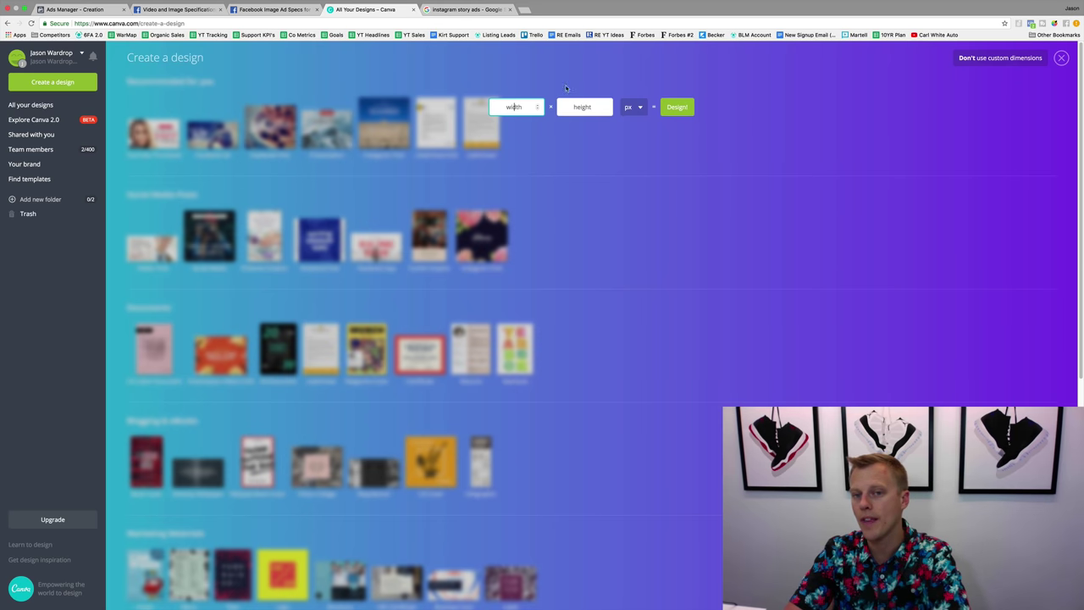
click(274, 10)
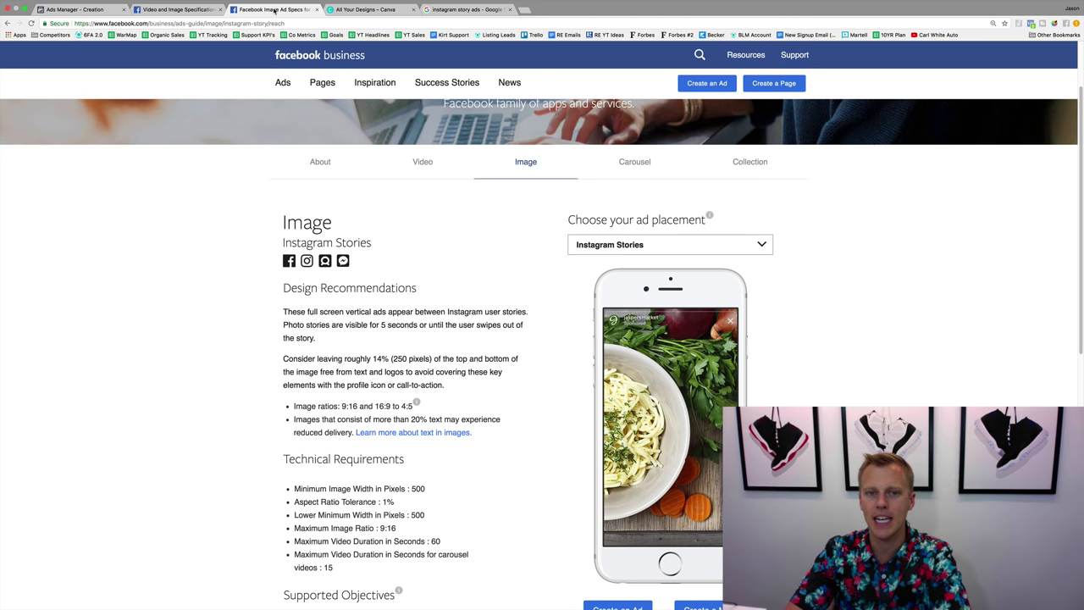
click(368, 10)
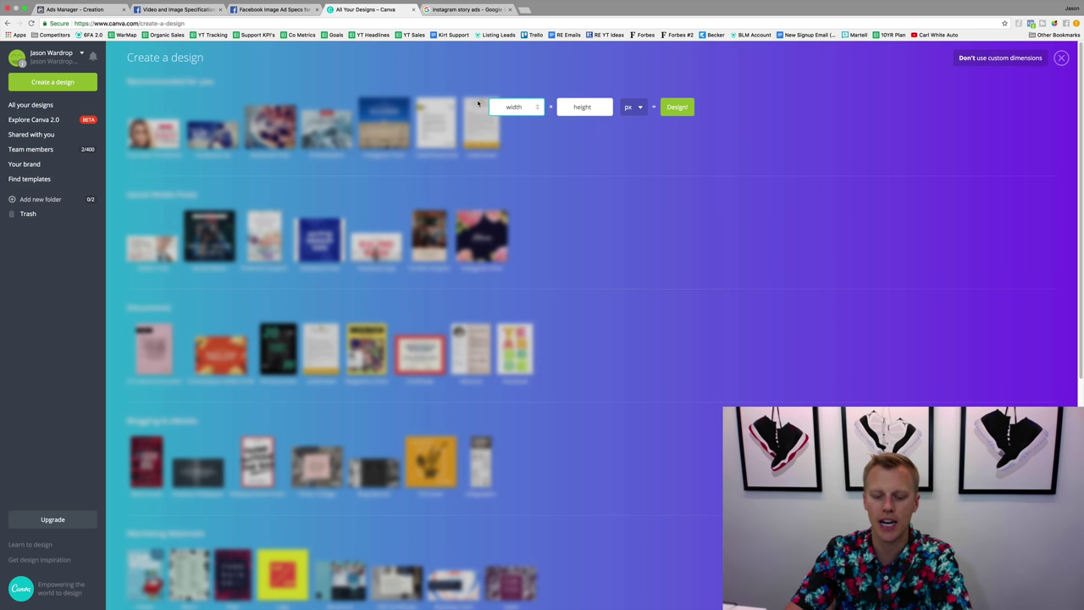
text(900)
key(Tab)
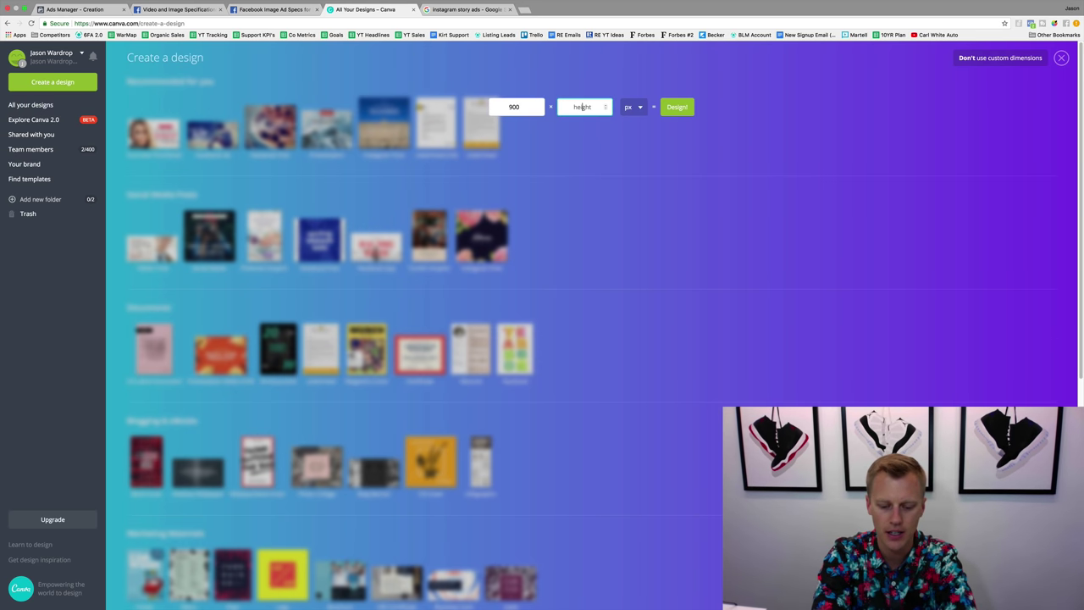
text(1600)
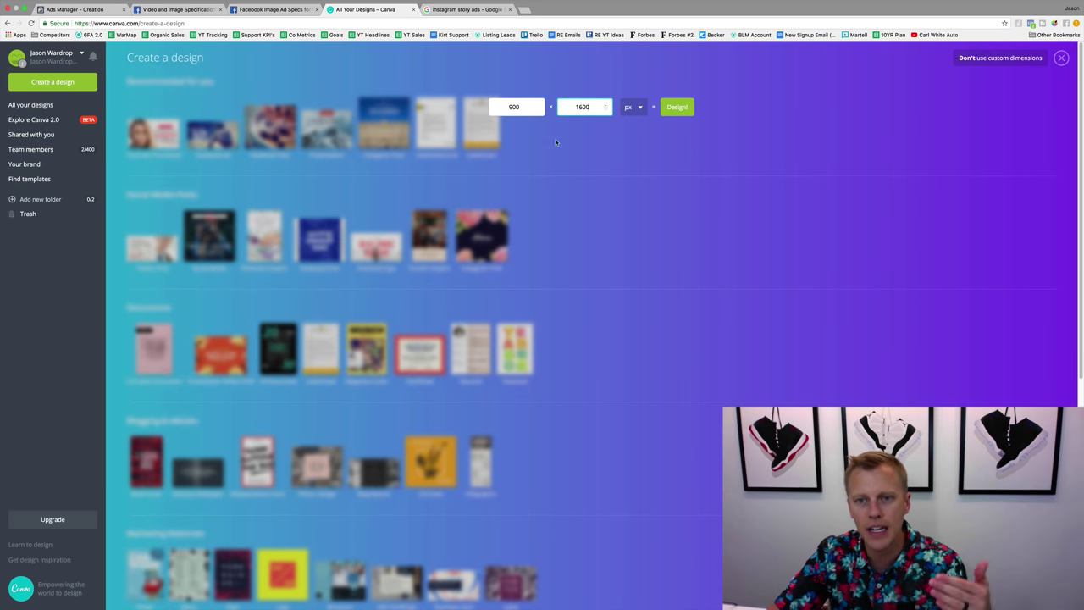
click(680, 110)
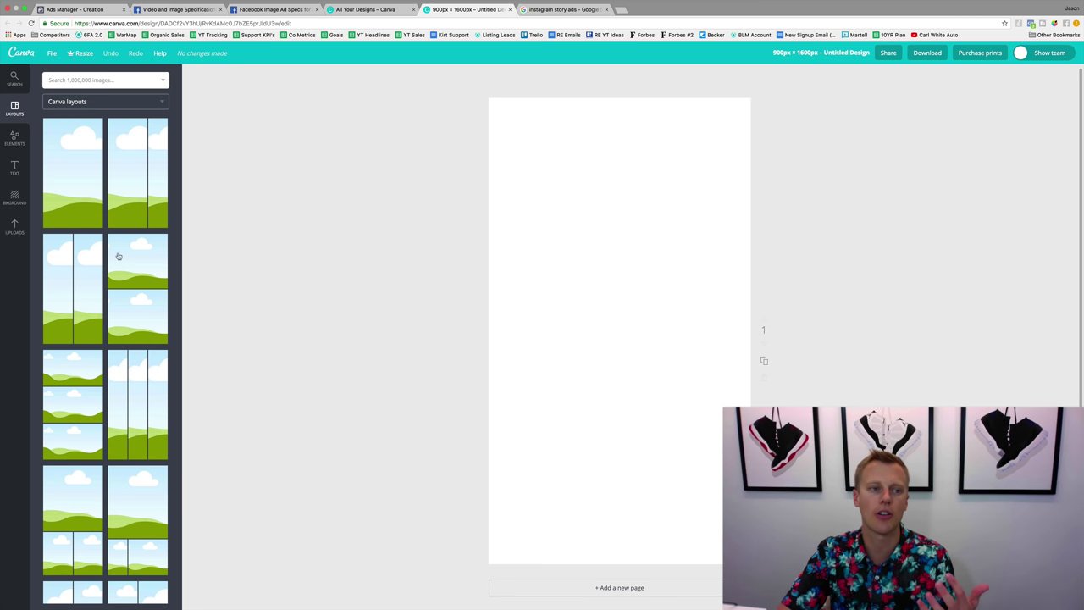
Set the design's background to black and place the uploaded pink "secrets" graphic at the top of the page
click(15, 196)
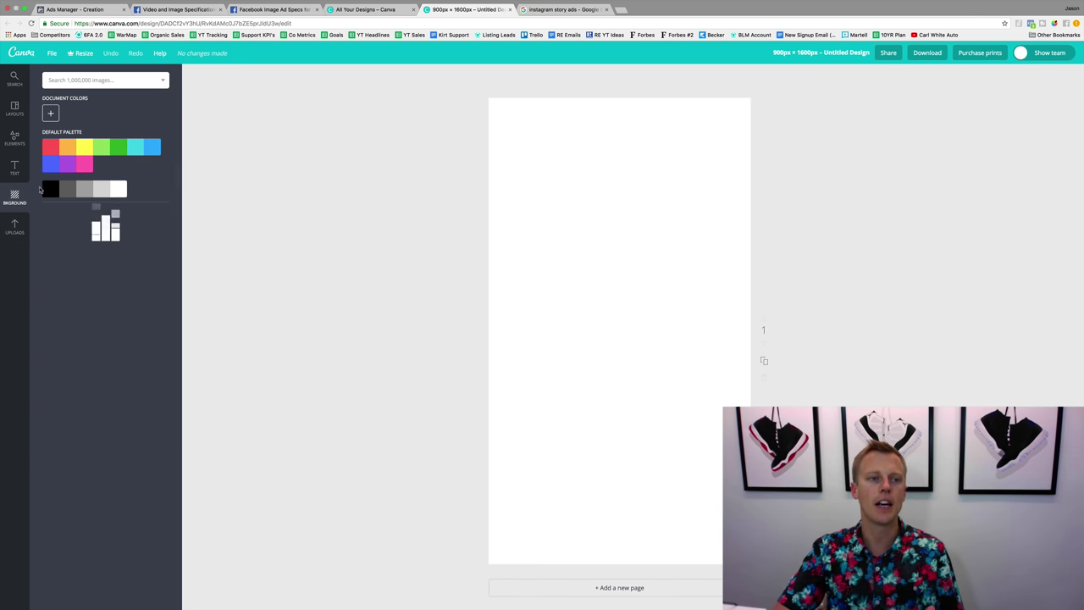
click(50, 189)
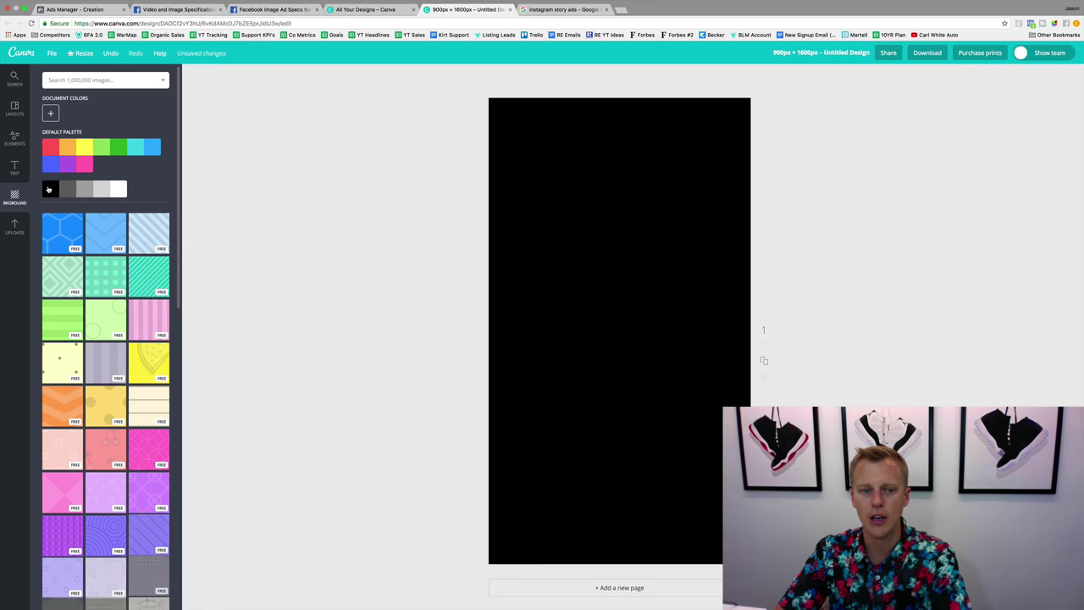
click(15, 226)
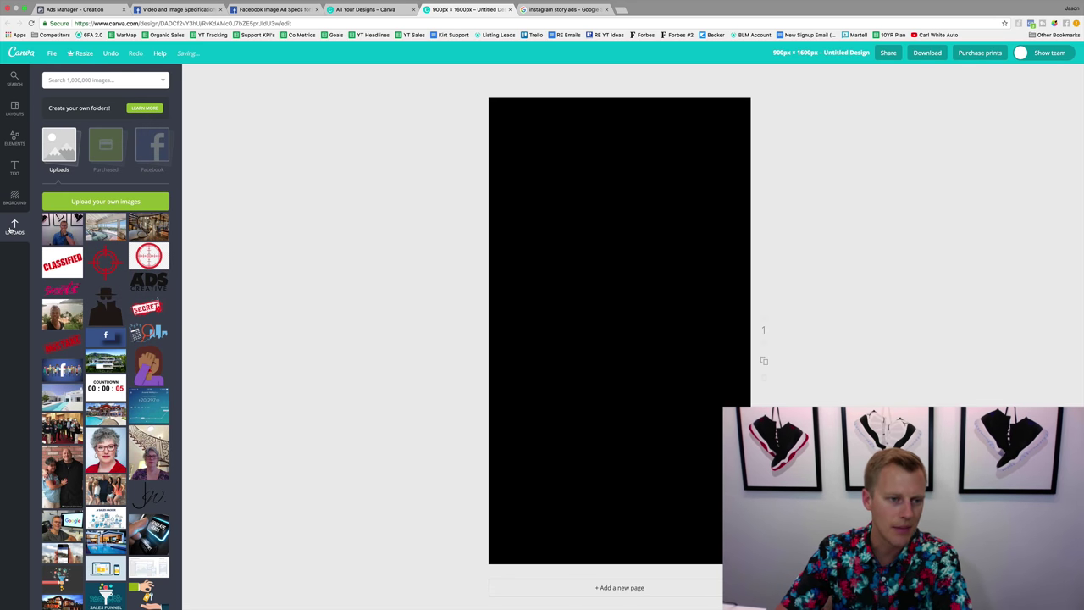
click(71, 291)
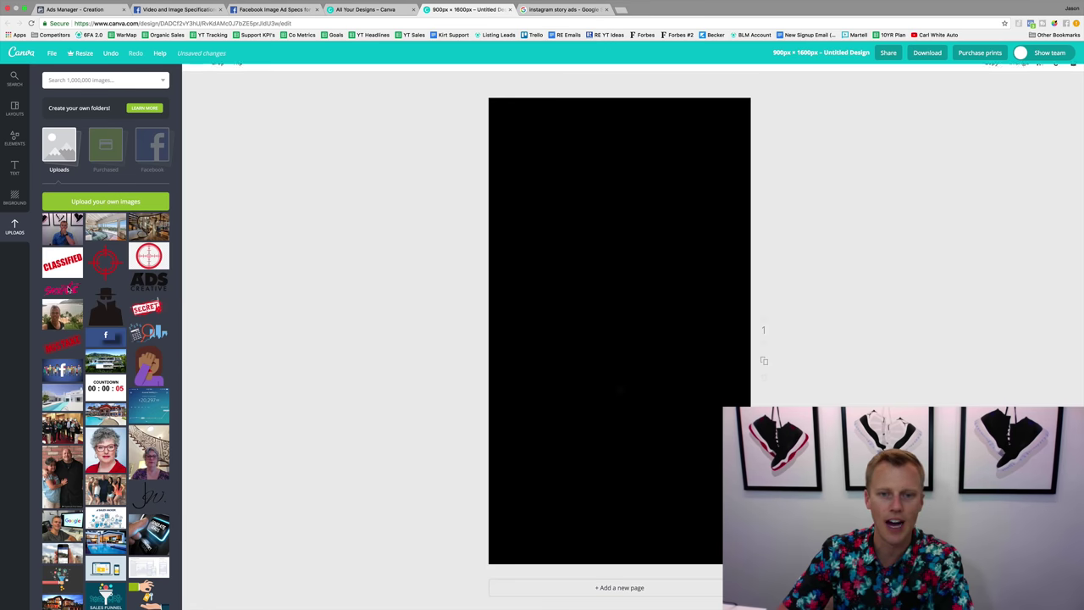
drag(632, 351, 635, 171)
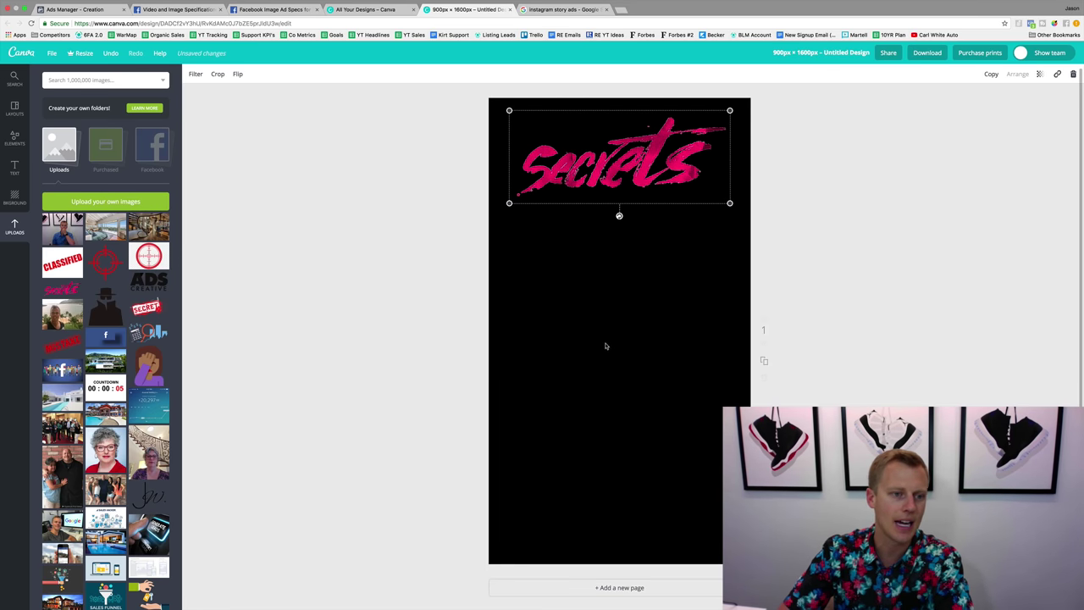
Add the "brunch" text template to the middle of the page and change its heading to "Swipe Up Now"
click(107, 267)
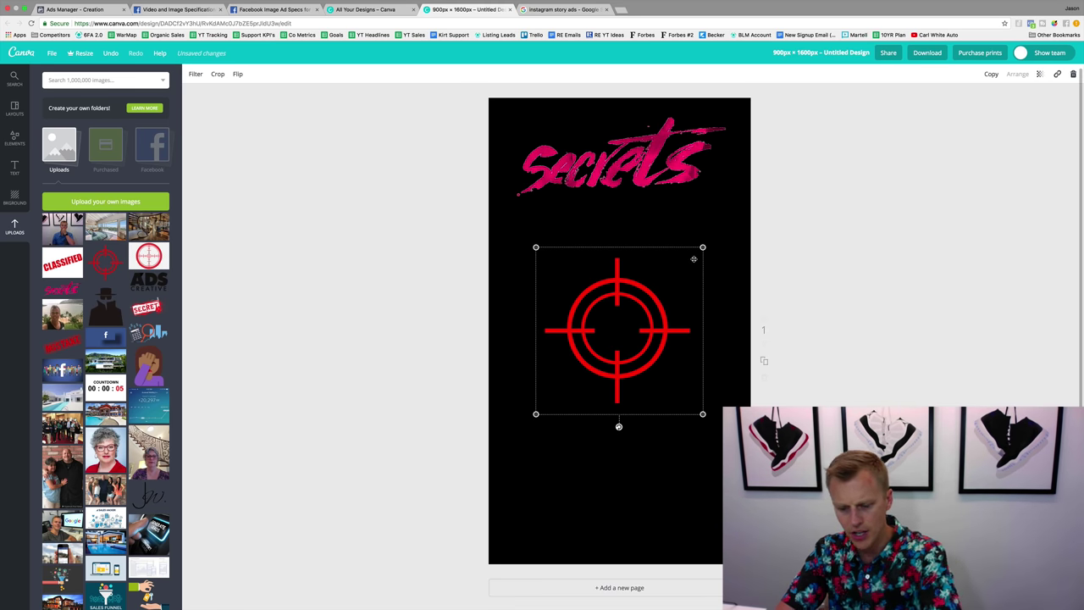
key(Delete)
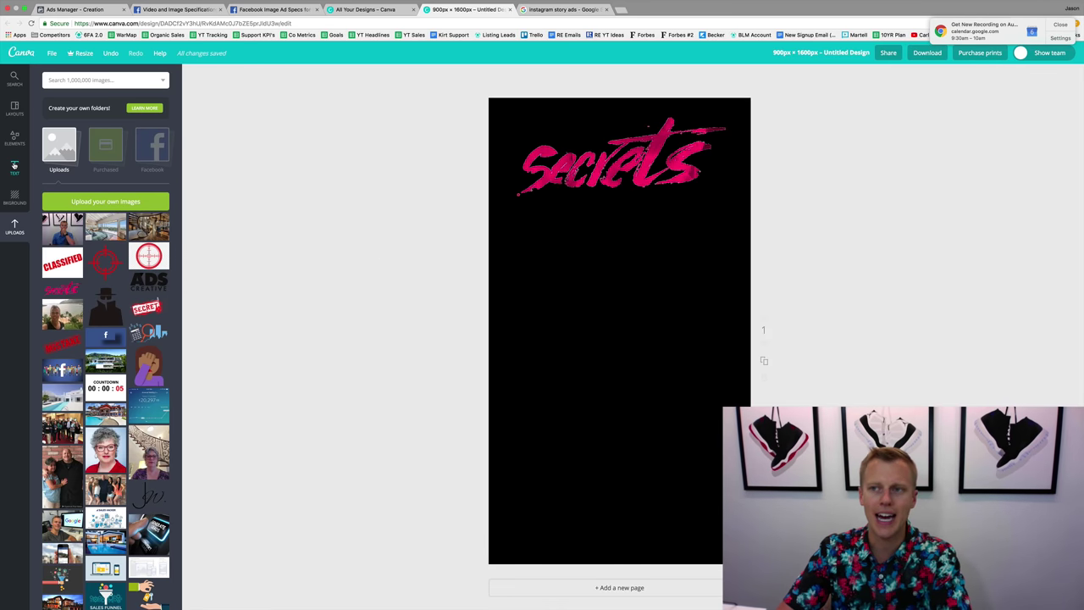
click(14, 166)
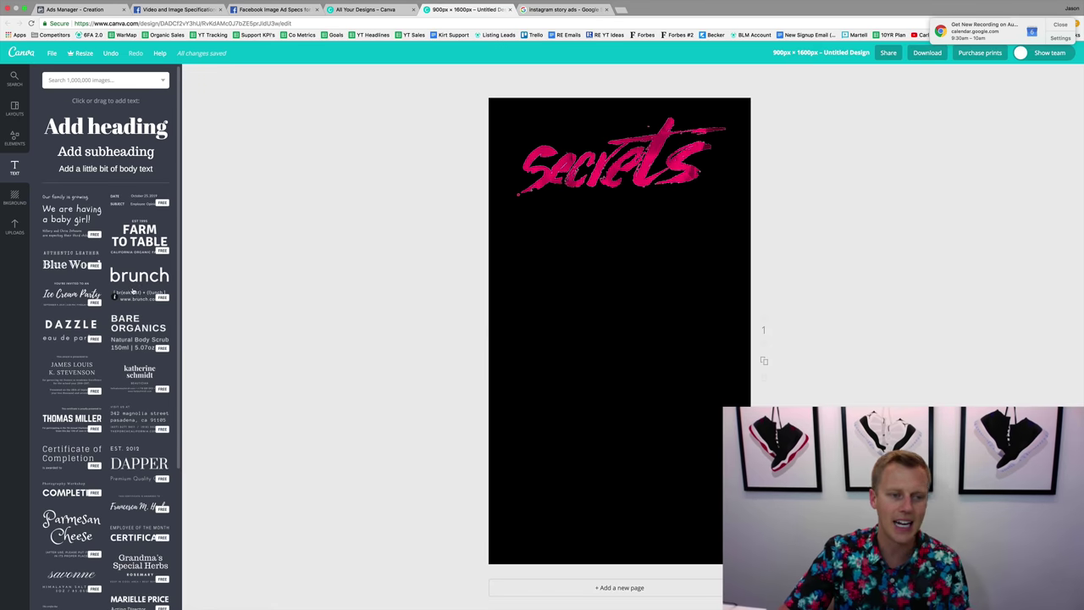
click(139, 279)
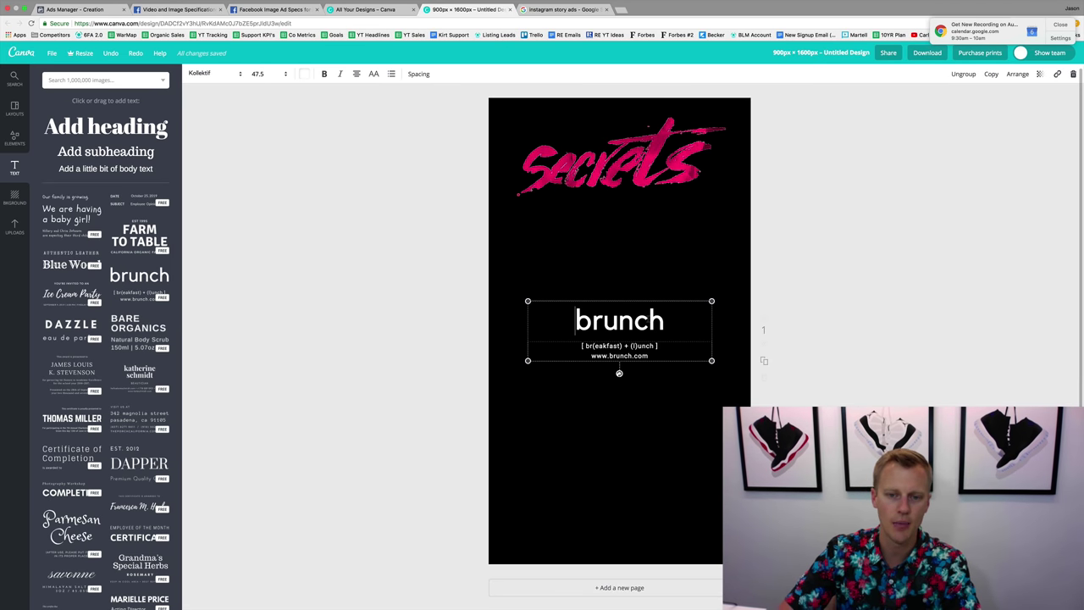
double_click(648, 318)
text(Sw)
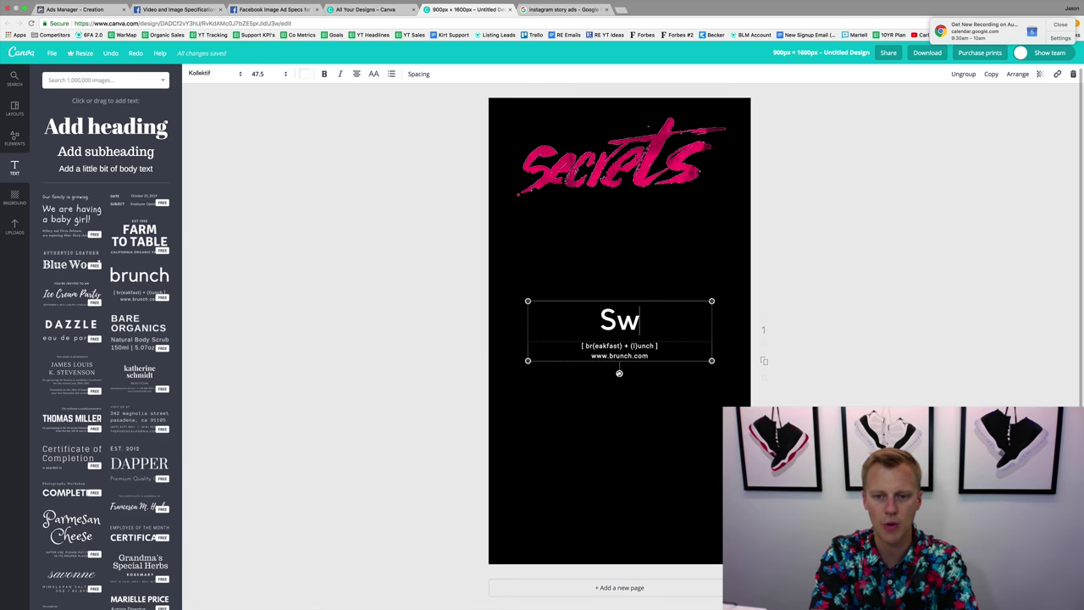
text(ipe Up n)
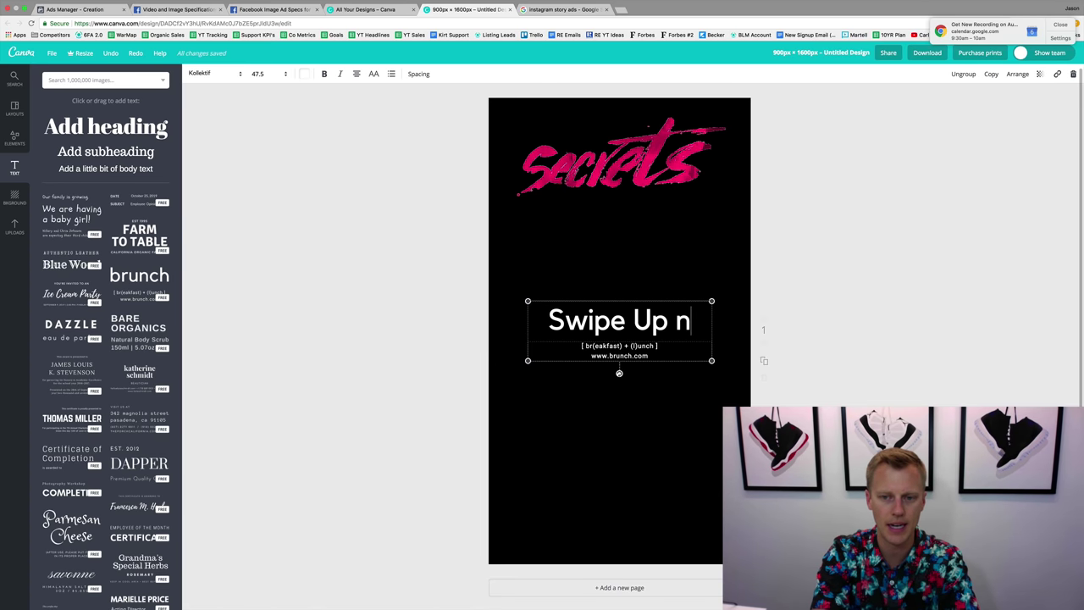
key(BackSpace)
text(Now)
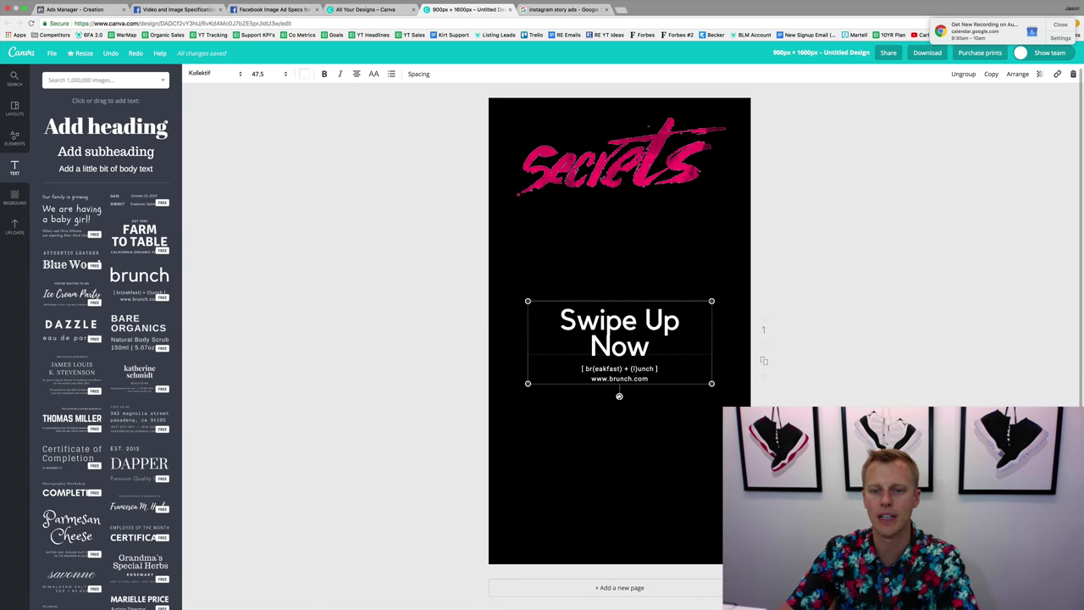
Place the uploaded photo of the man in the blue shirt below the "secrets" graphic, enlarged to span the full page width
click(14, 226)
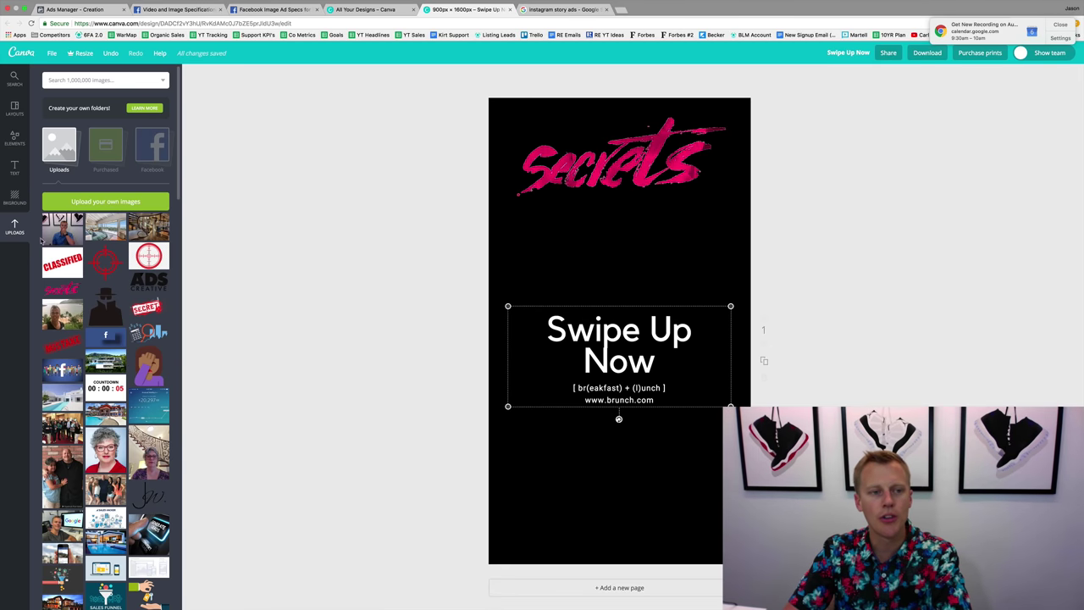
click(59, 231)
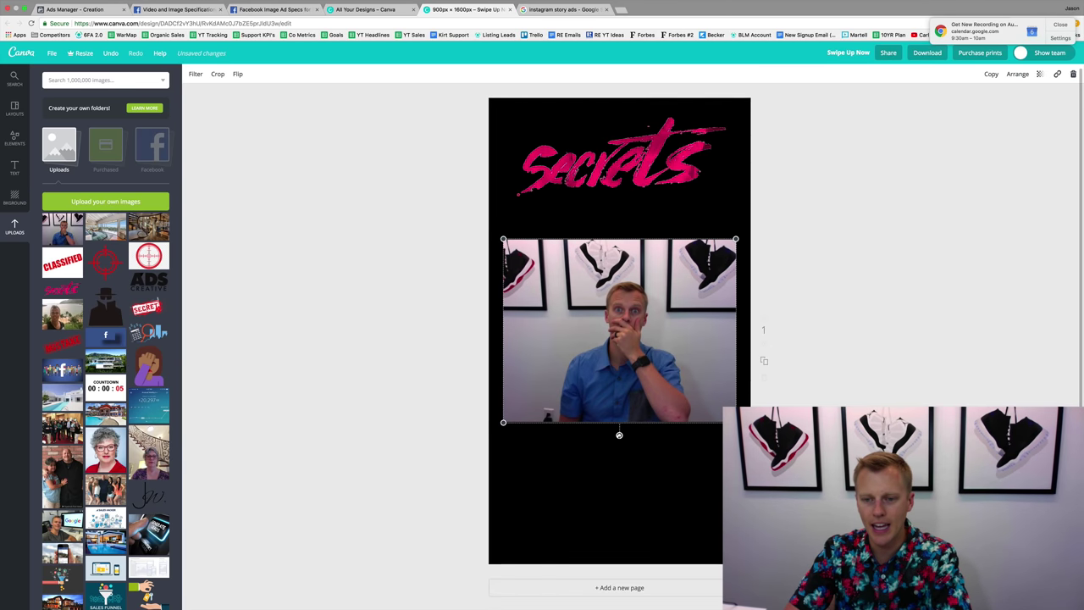
drag(736, 422, 789, 466)
drag(667, 386, 634, 407)
drag(758, 487, 773, 498)
drag(682, 404, 678, 404)
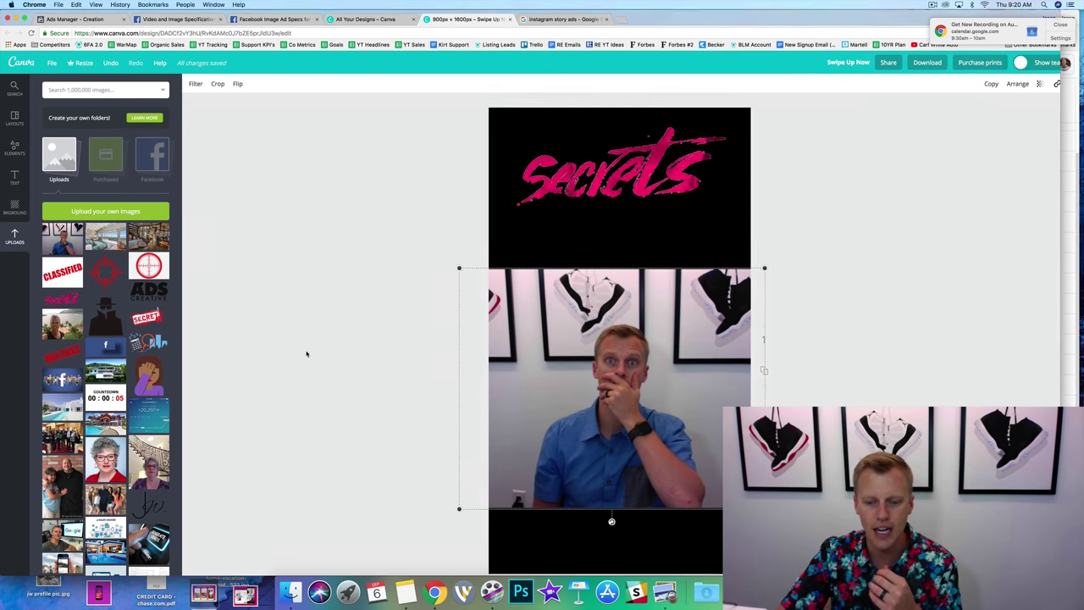
Switch to Preview to view the boost-instagram-story-ad.png example, and return to the Canva design
click(664, 584)
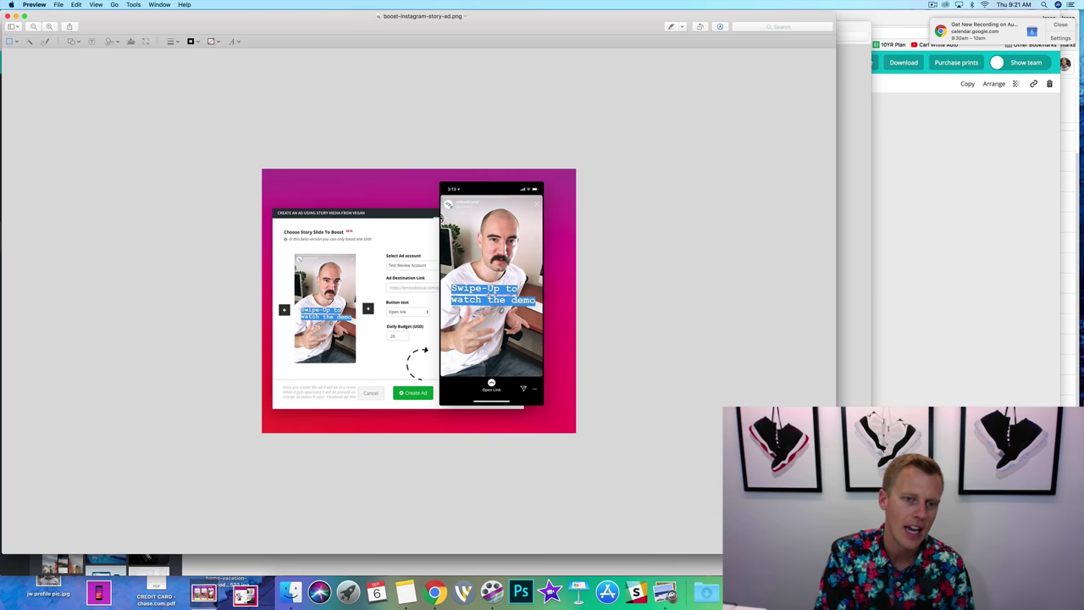
click(850, 235)
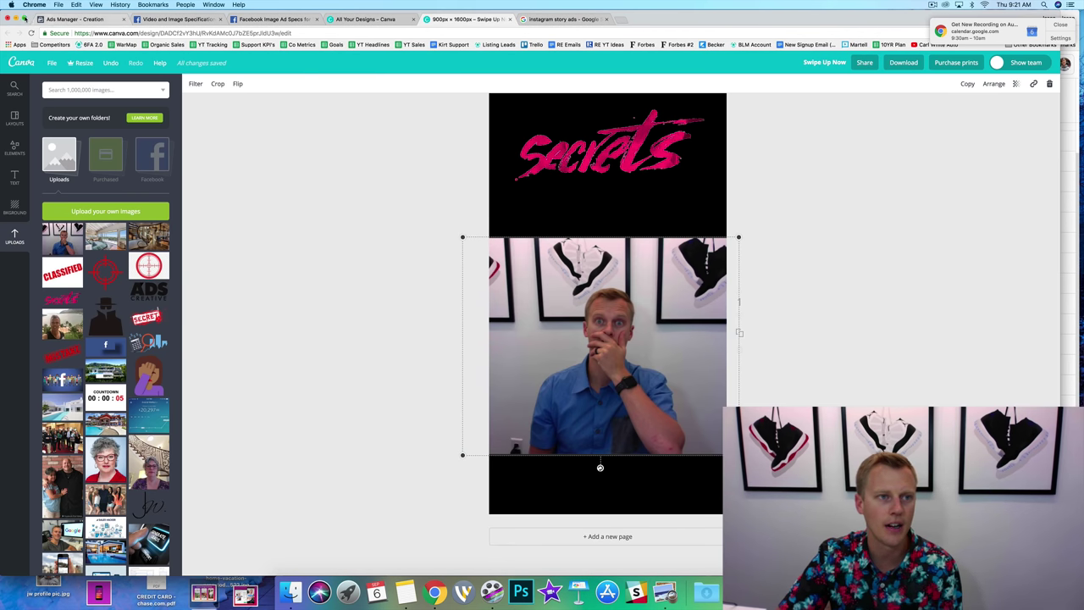
click(25, 19)
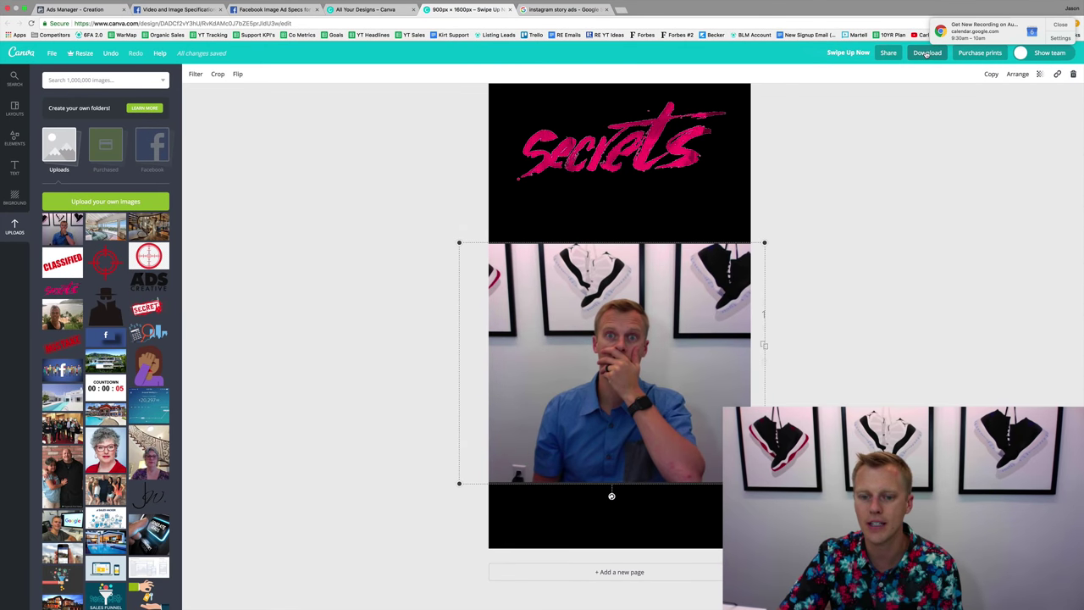
click(825, 354)
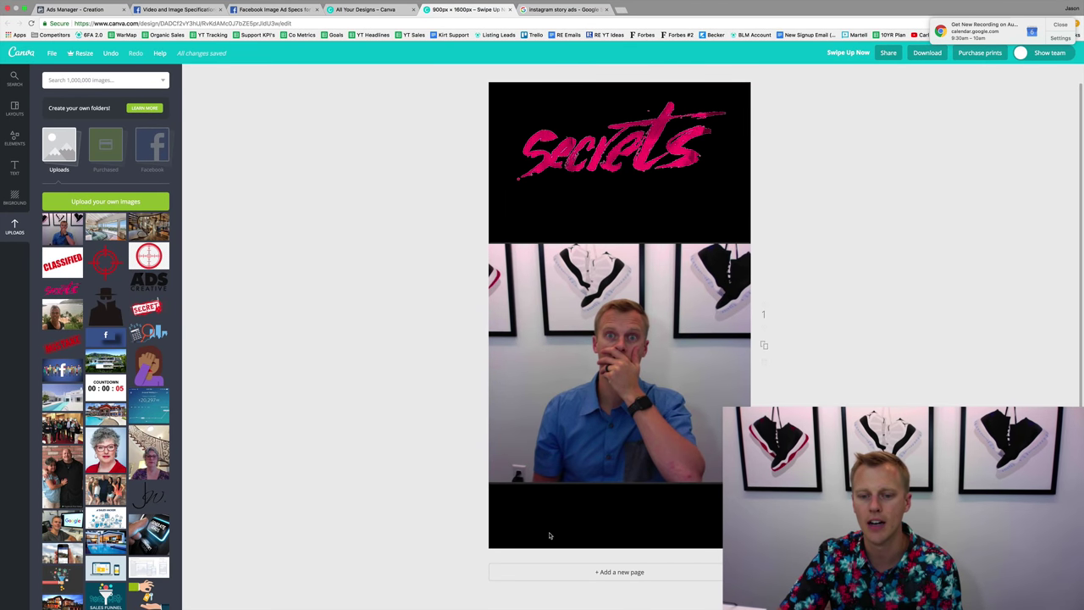
Add a heading reading "Swipe Up!" and position it in the black area beneath the photo
click(14, 167)
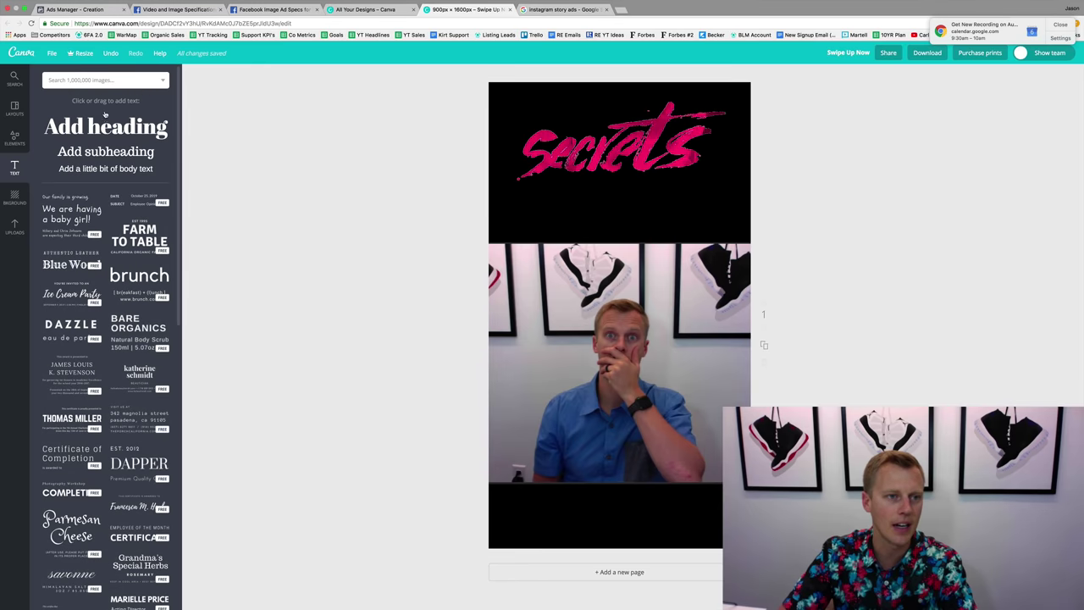
click(106, 127)
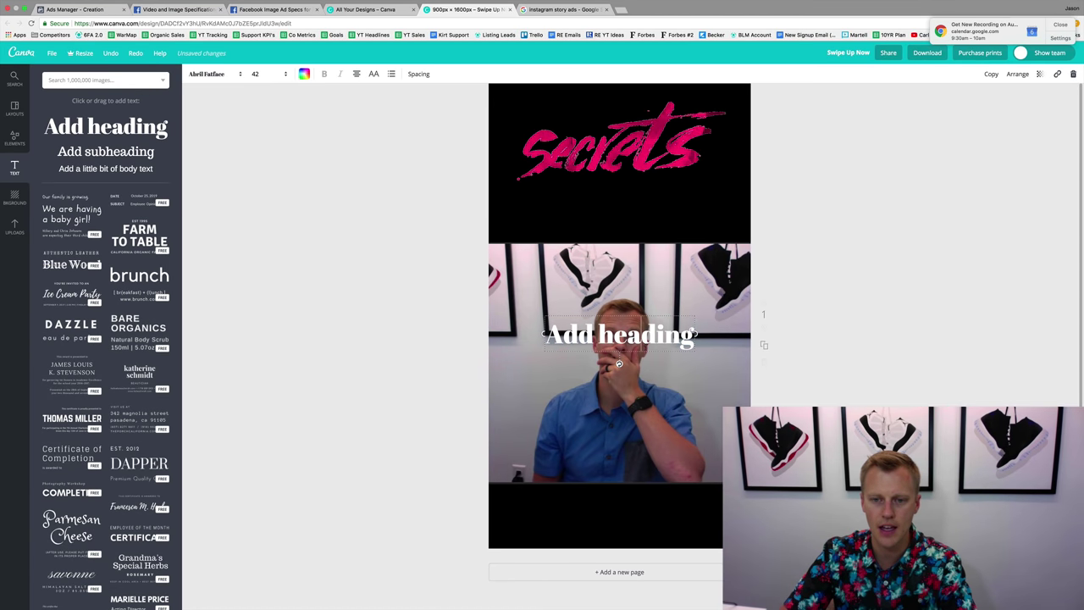
text(Swipe U)
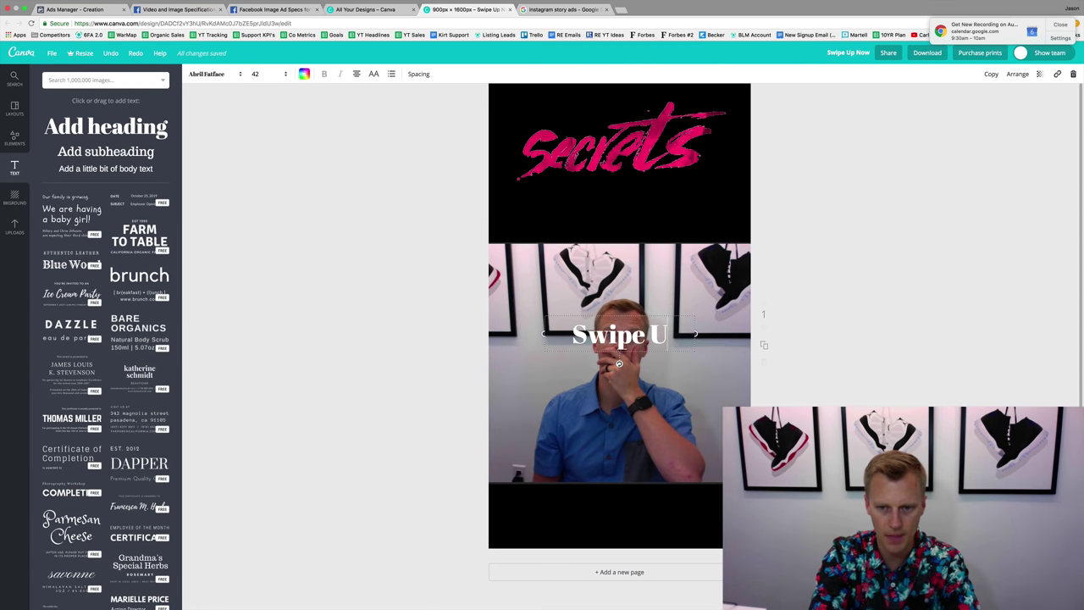
text(p!)
click(814, 317)
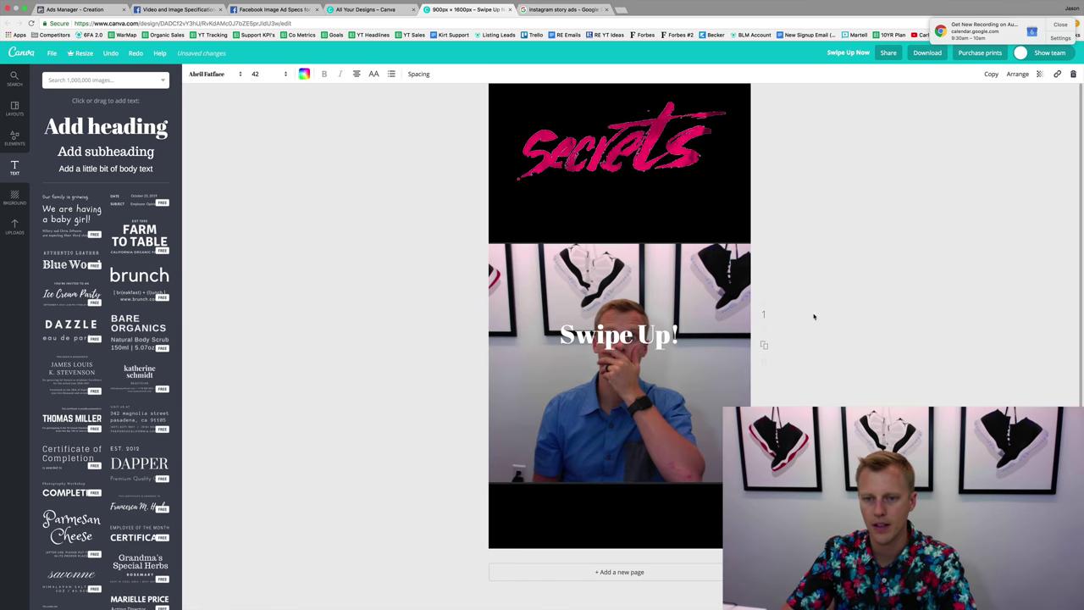
drag(659, 333, 653, 519)
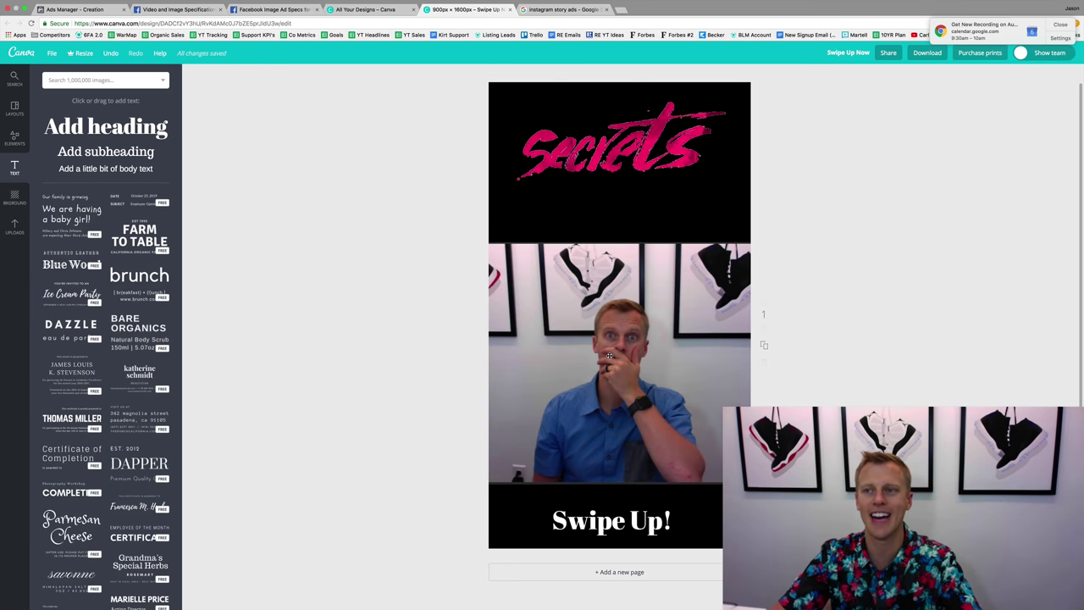
Download the design as a PNG, switch to Ads Manager, and move the downloaded Swipe Up Now.png to the desktop
click(937, 56)
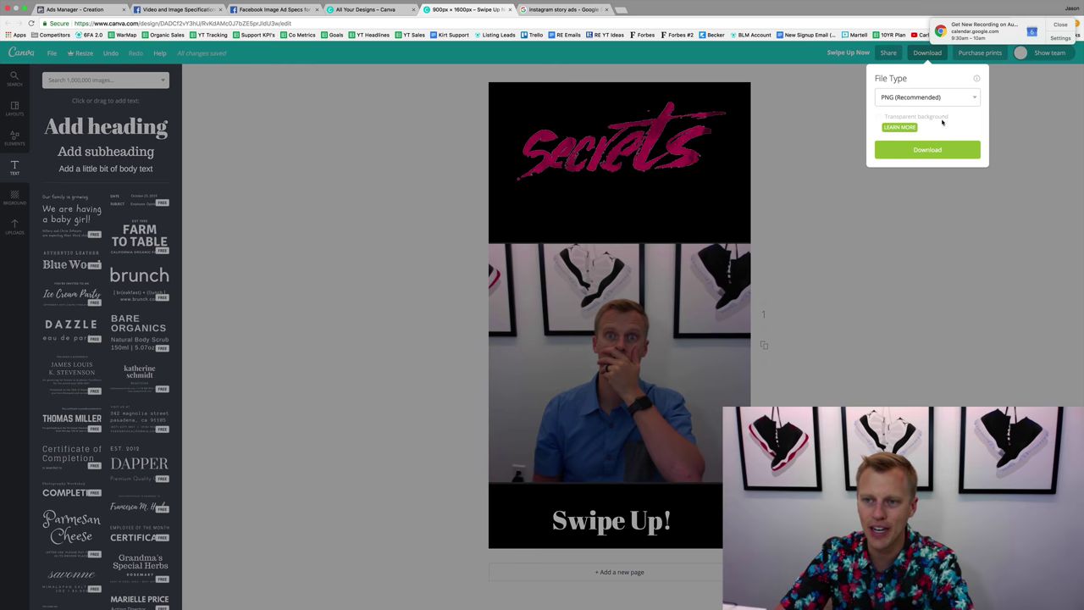
click(938, 149)
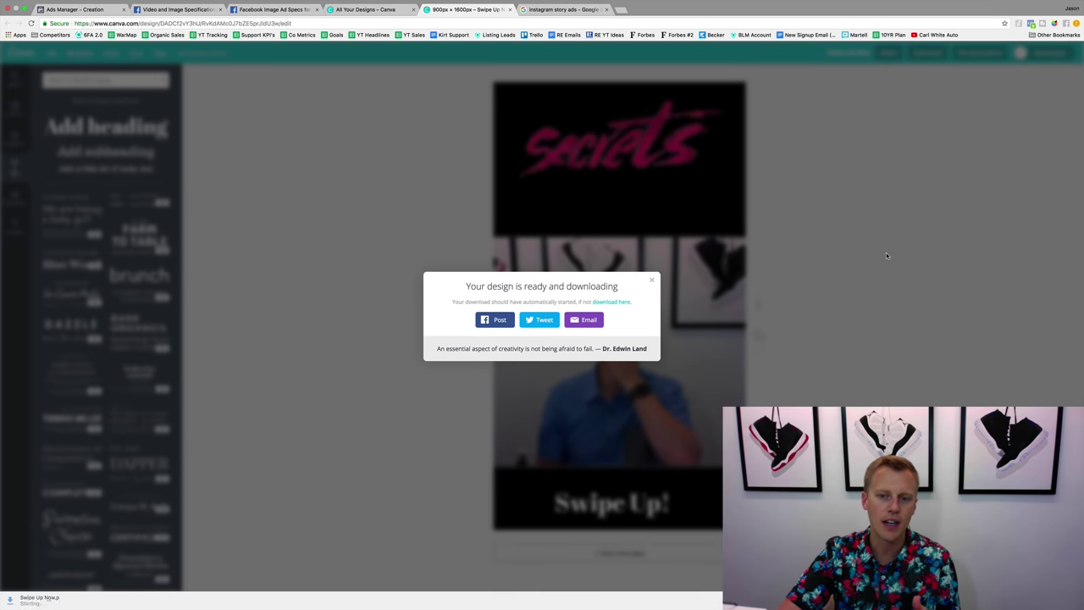
click(34, 9)
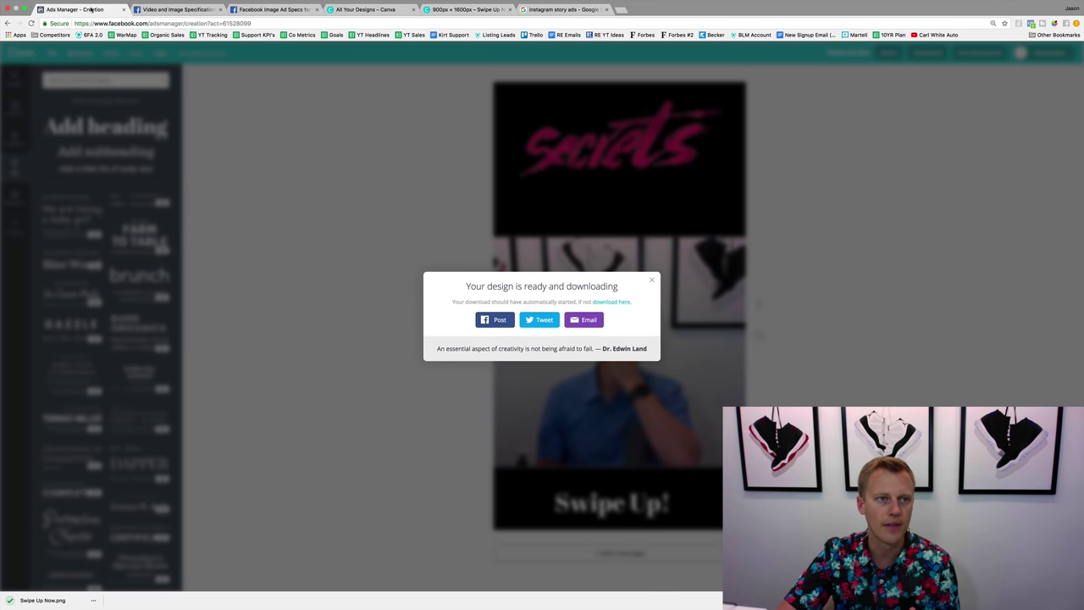
click(23, 9)
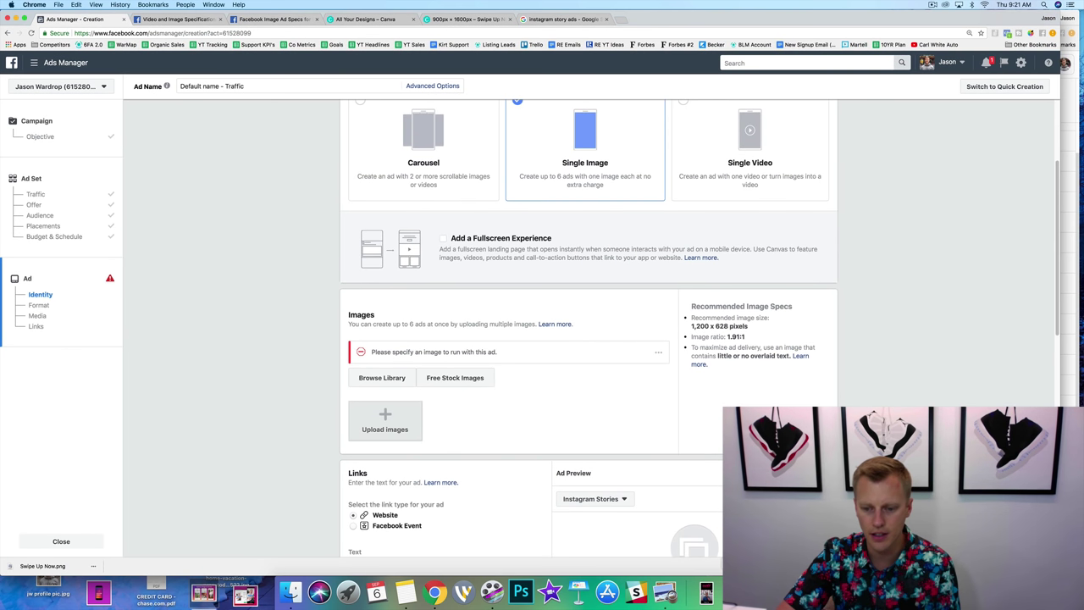
click(706, 592)
drag(707, 555, 694, 542)
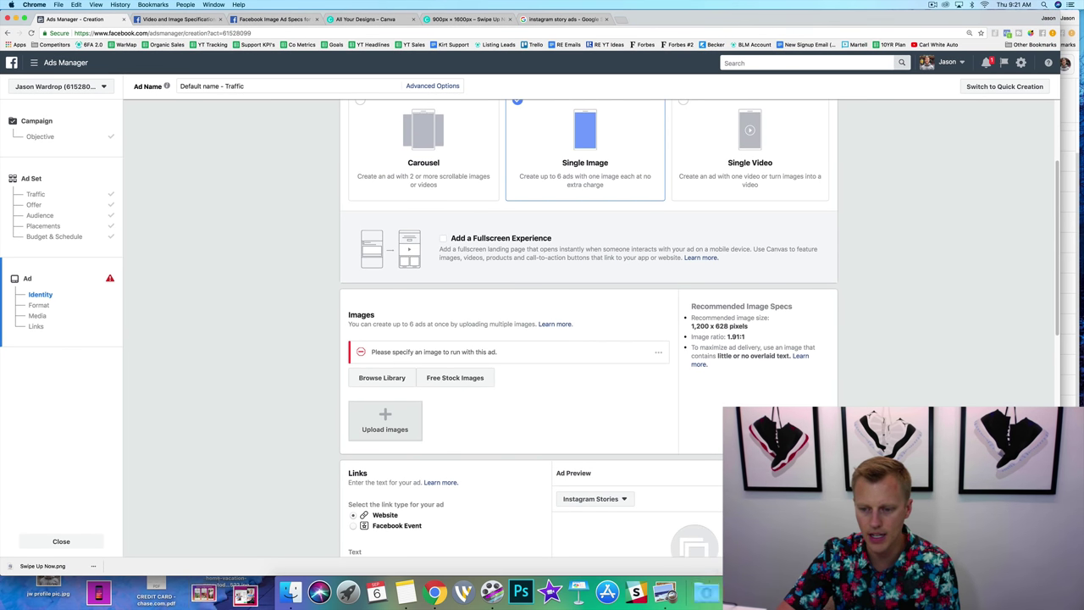
Upload Swipe Up Now.png from the desktop as the ad's image
click(25, 18)
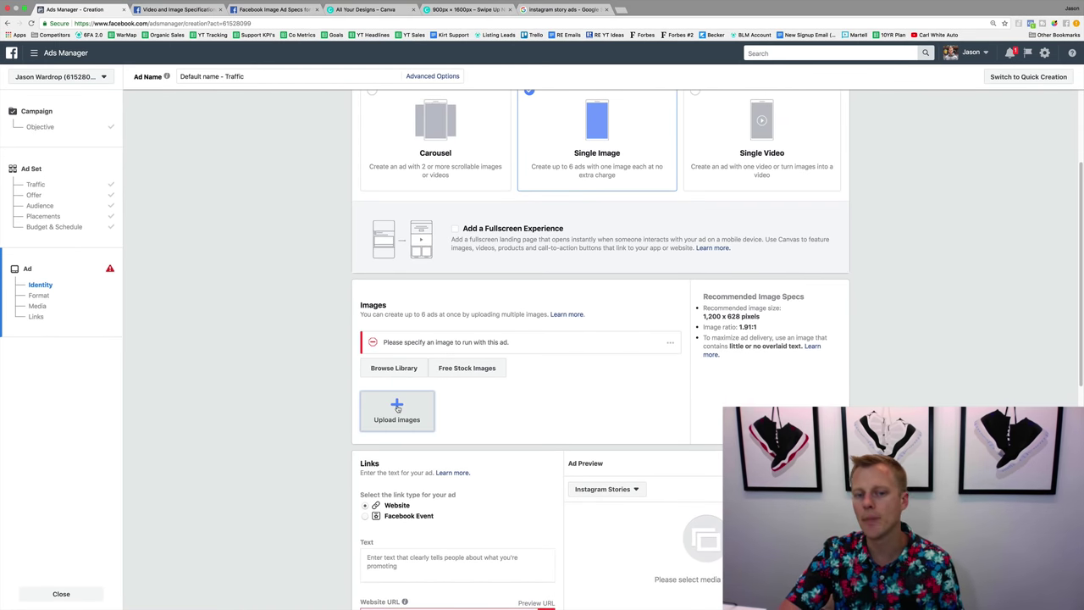
click(397, 408)
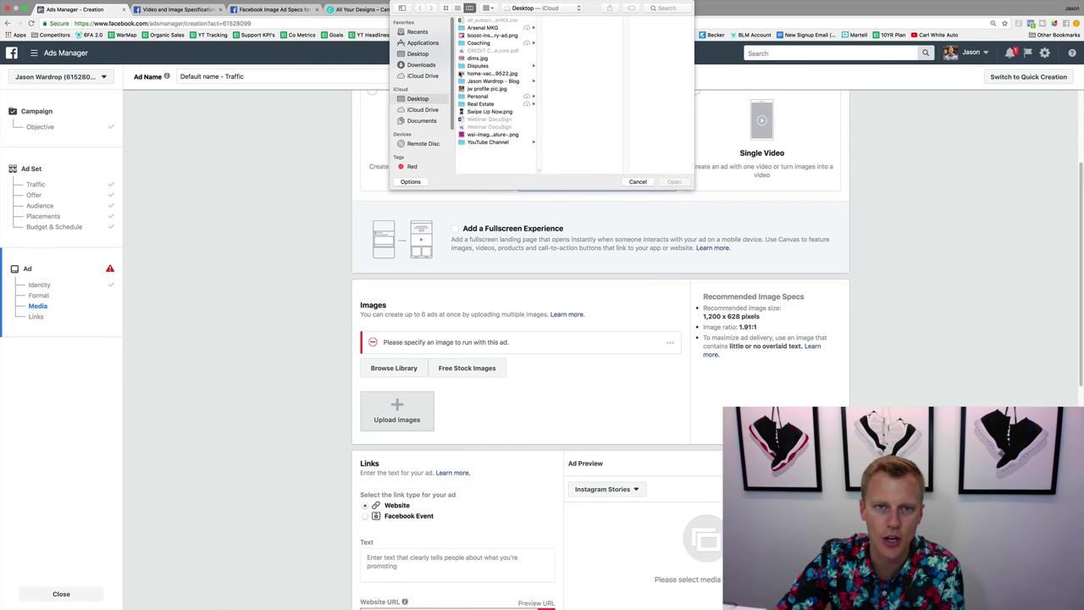
click(490, 111)
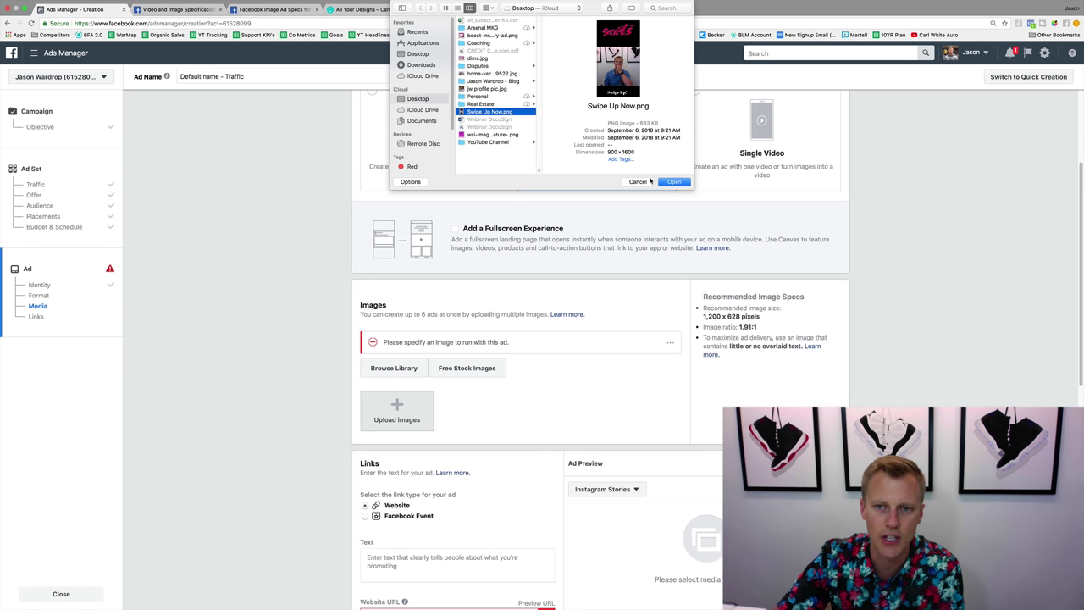
key(Return)
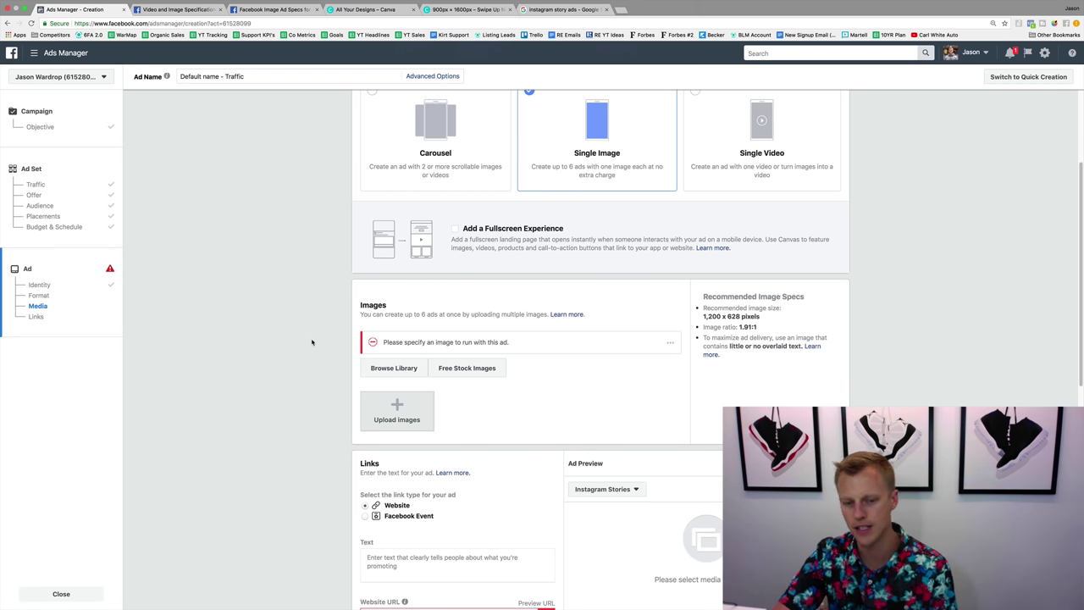
scroll(302, 348, down, 4)
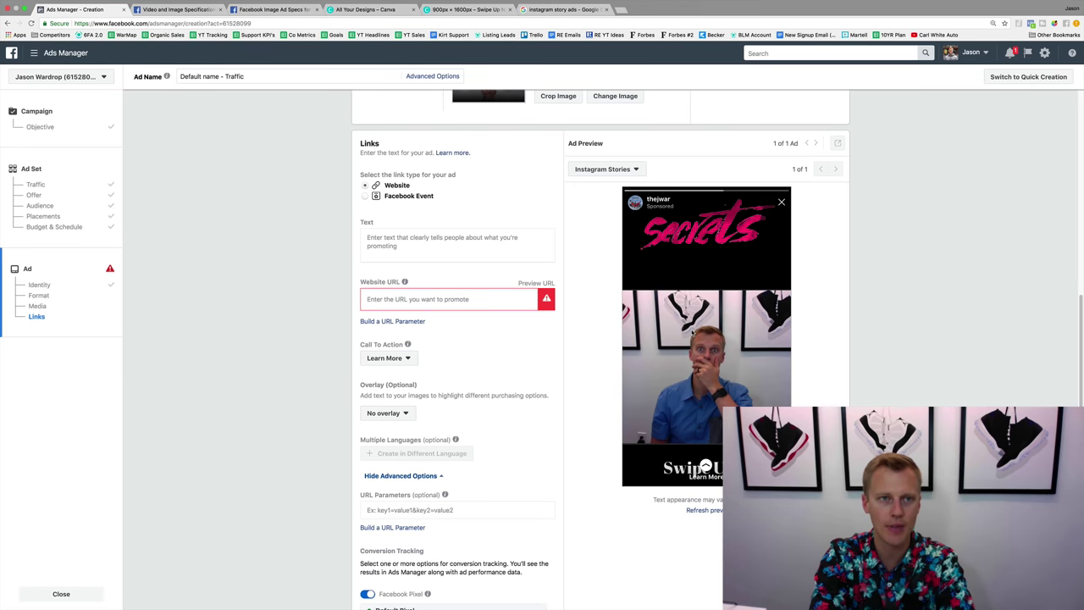
key(super+t)
text(goog)
key(Return)
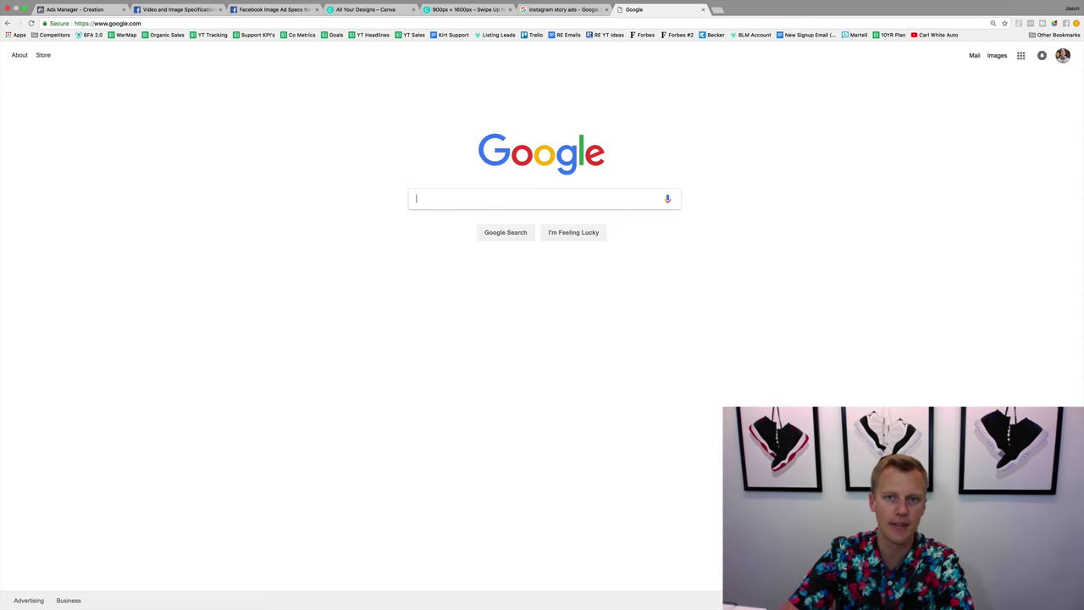
click(83, 10)
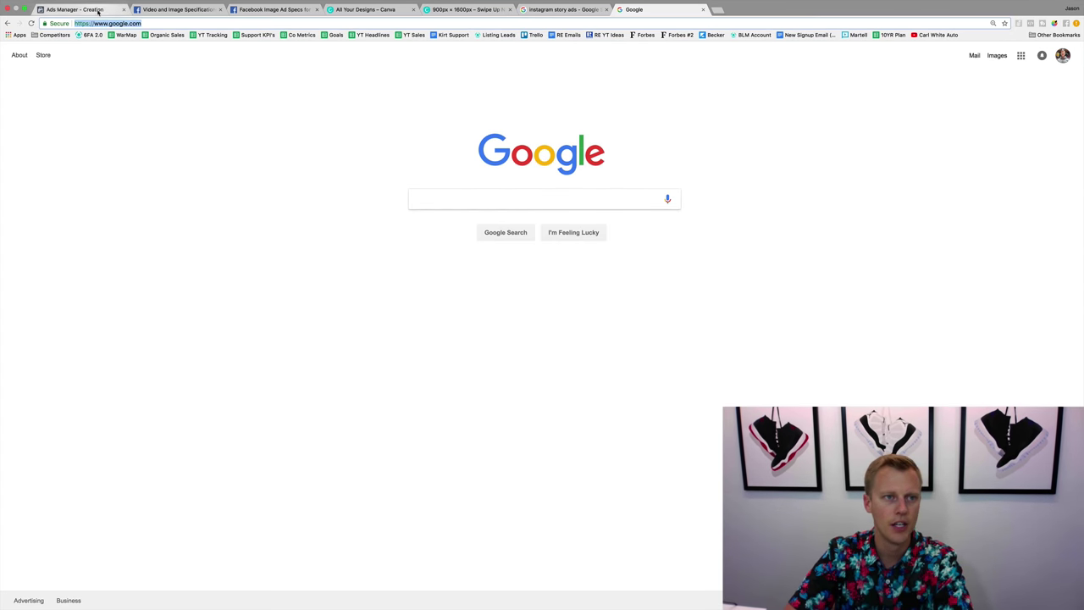
click(393, 298)
text(https://www.google.com/)
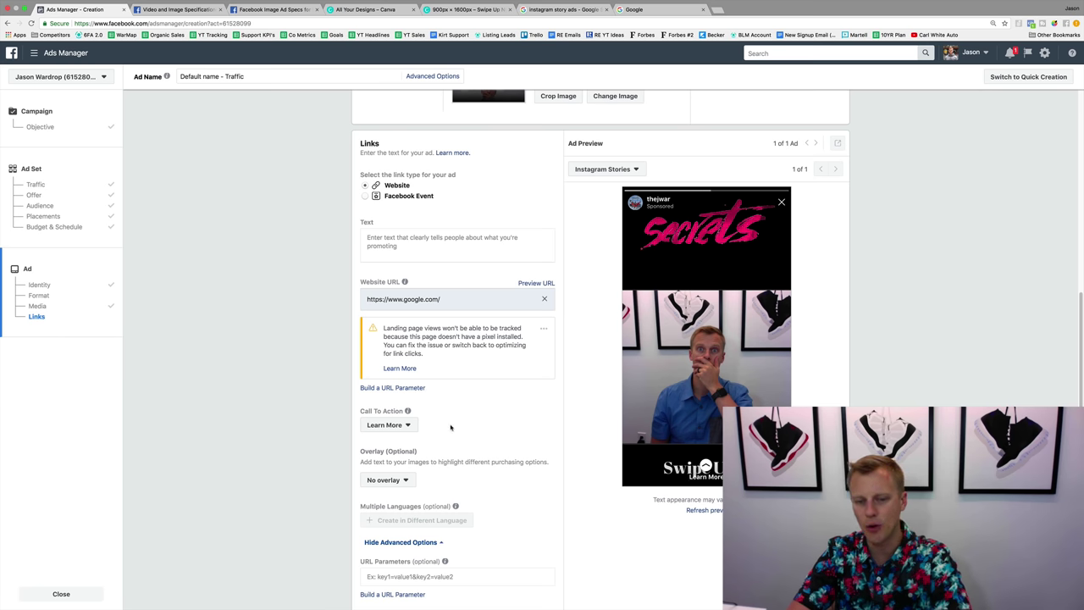
Review the supported Call to Action options for Instagram Stories in the Facebook Ads Guide, and return to Ads Manager
click(275, 10)
scroll(282, 501, down, 5)
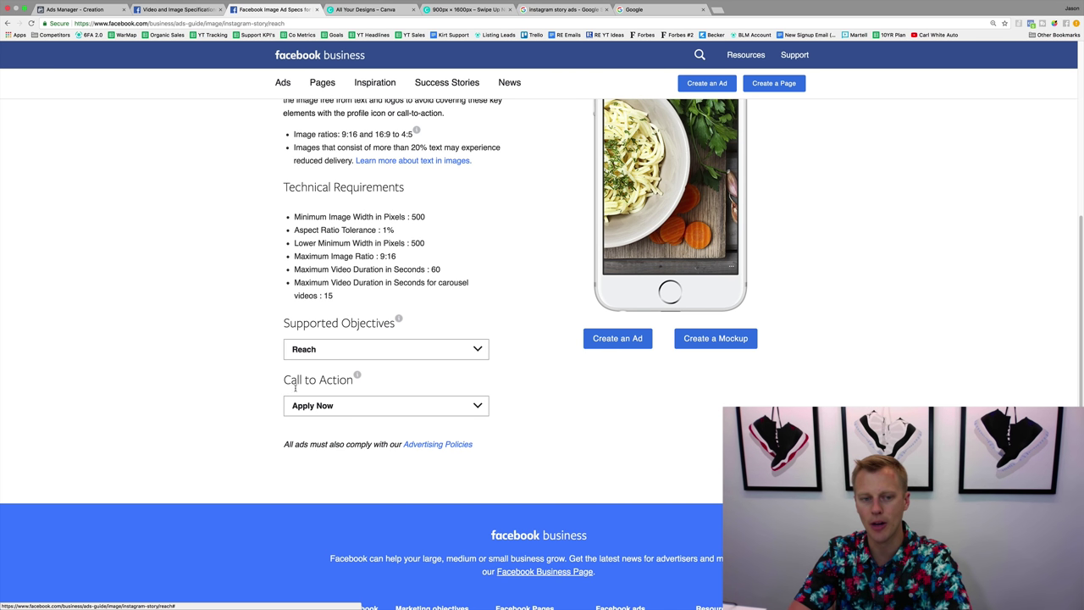
click(343, 410)
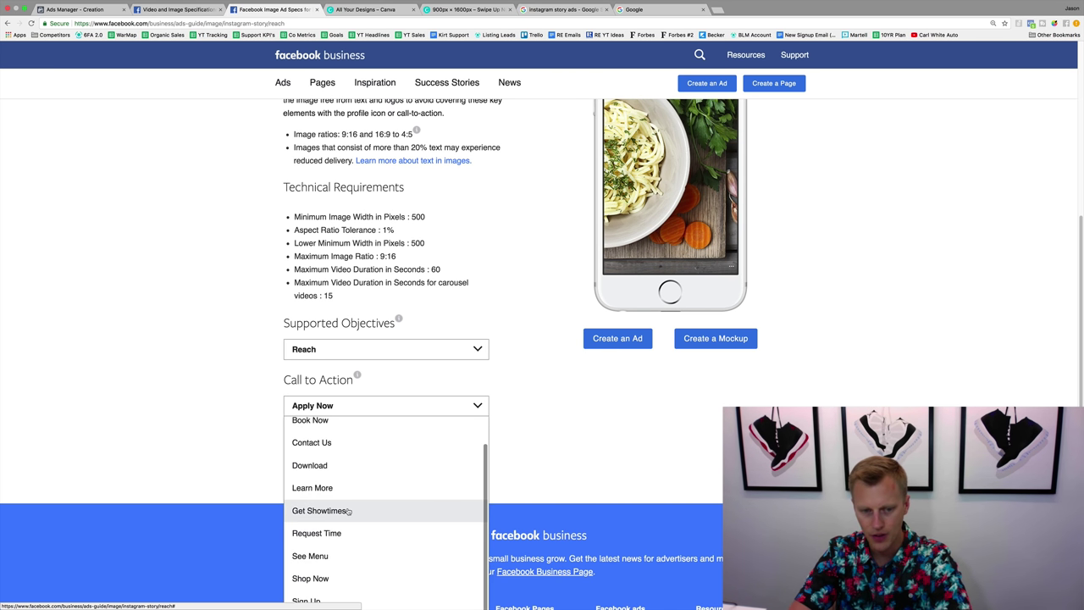
click(212, 148)
click(64, 11)
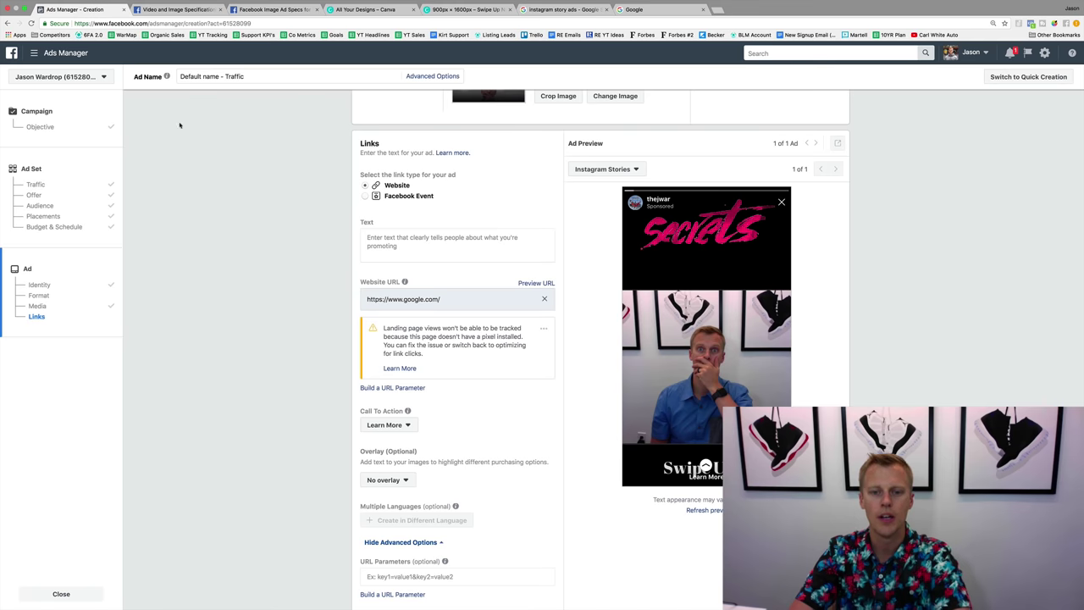
Choose Learn More as the ad's call to action and check the remaining link and tracking options
click(400, 426)
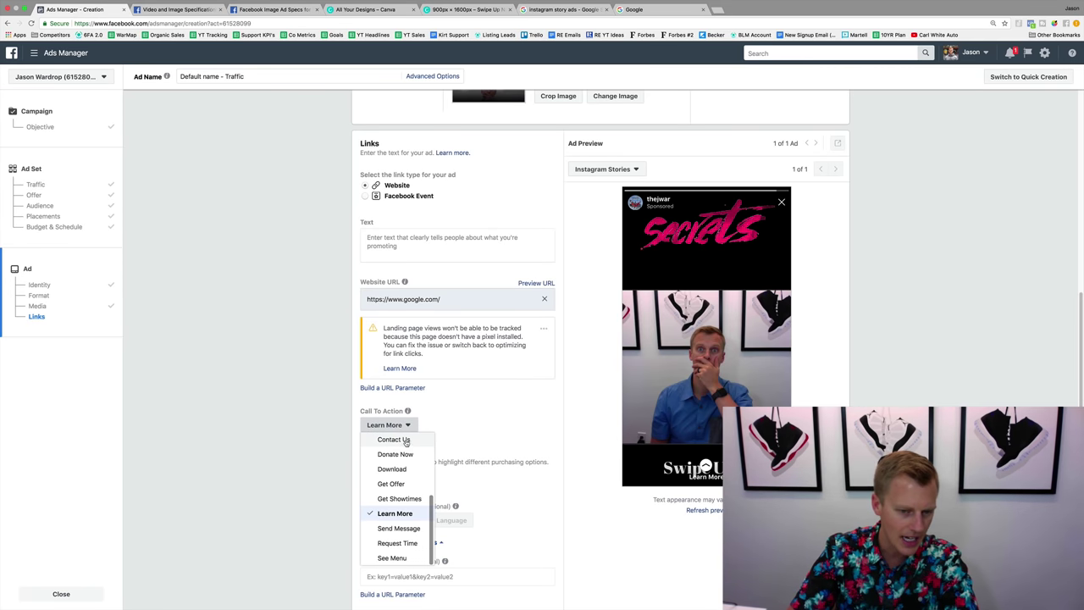
click(410, 514)
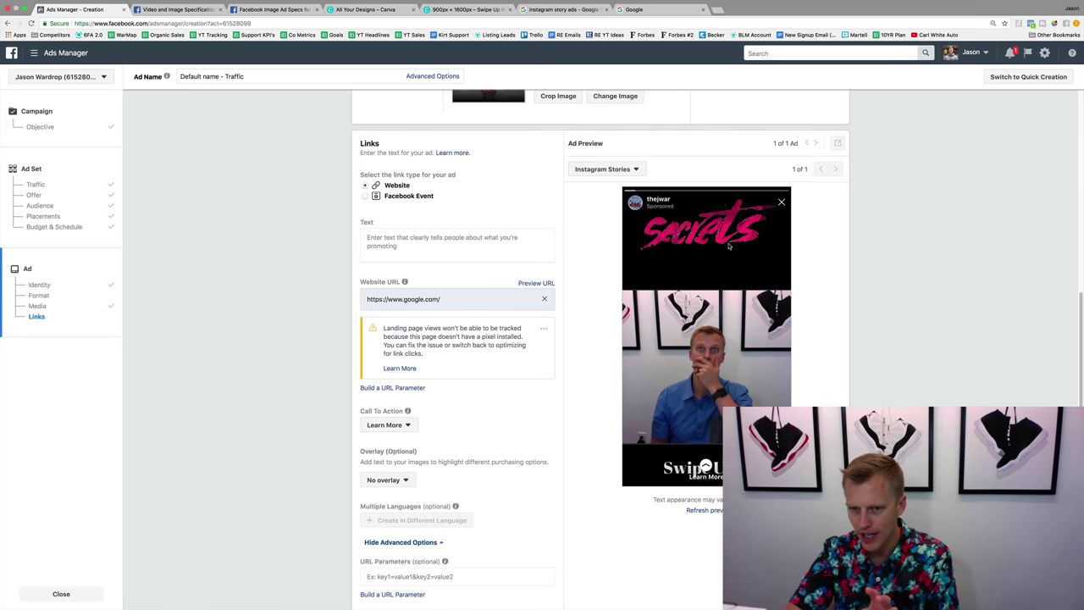
scroll(729, 246, down, 2)
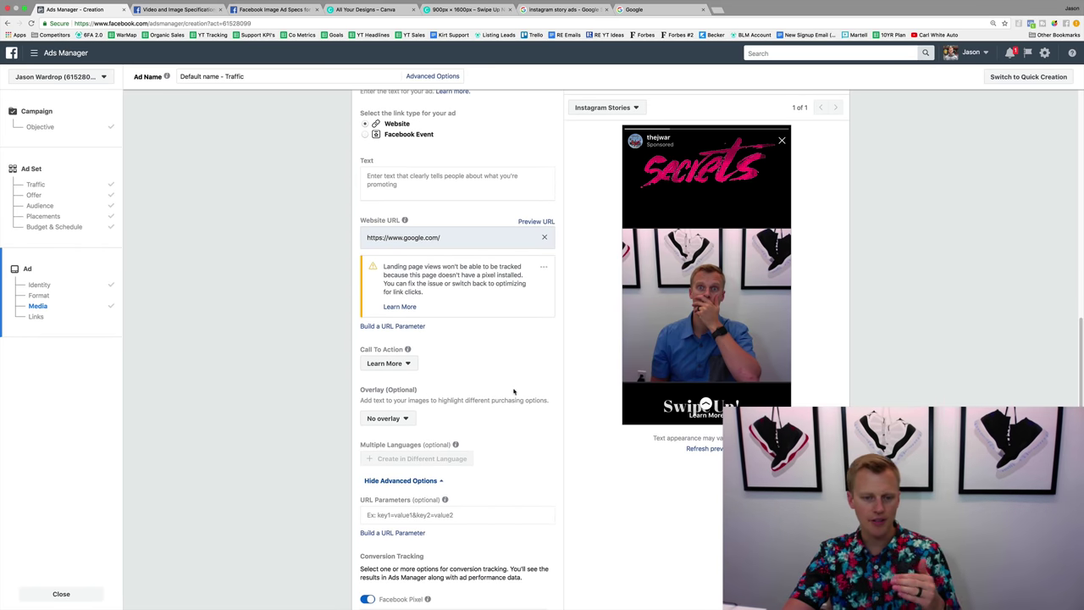
scroll(520, 395, down, 5)
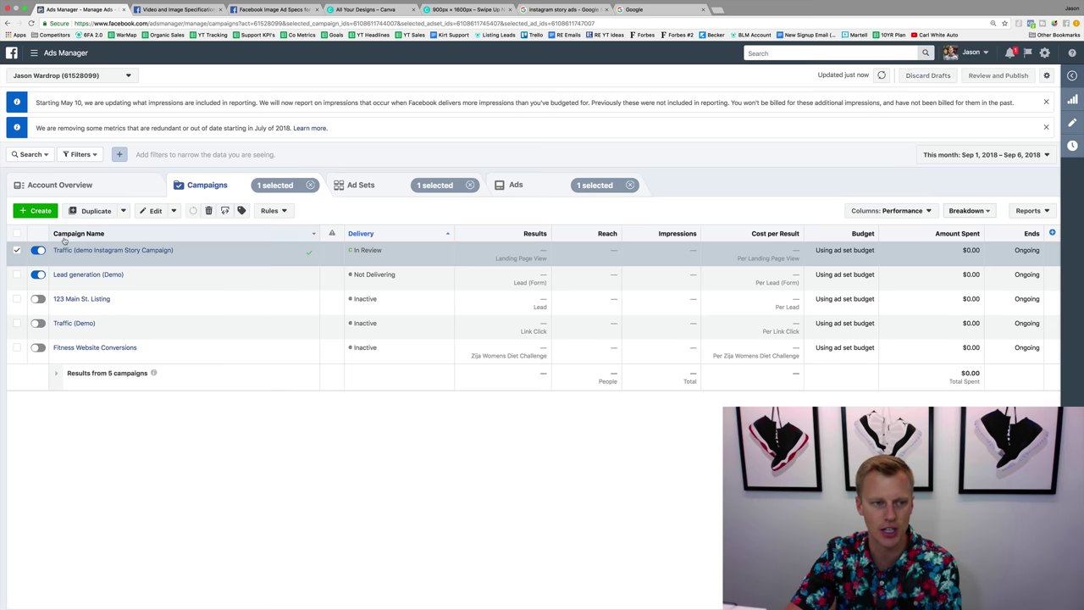
Turn off the Traffic (demo Instagram Story Campaign) campaign and check the column presets available for its ad sets
click(38, 251)
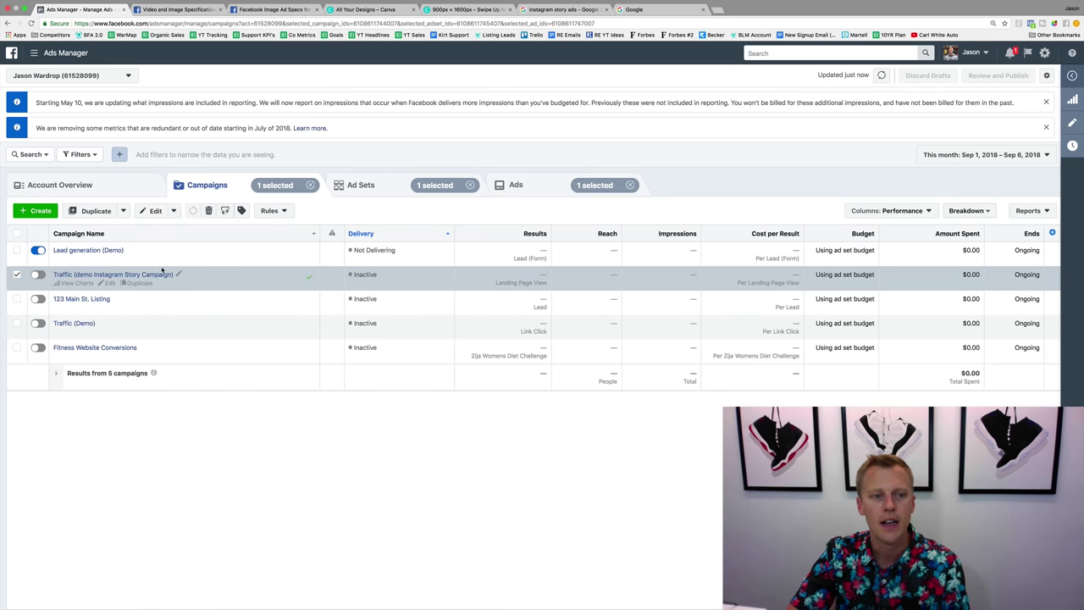
click(113, 275)
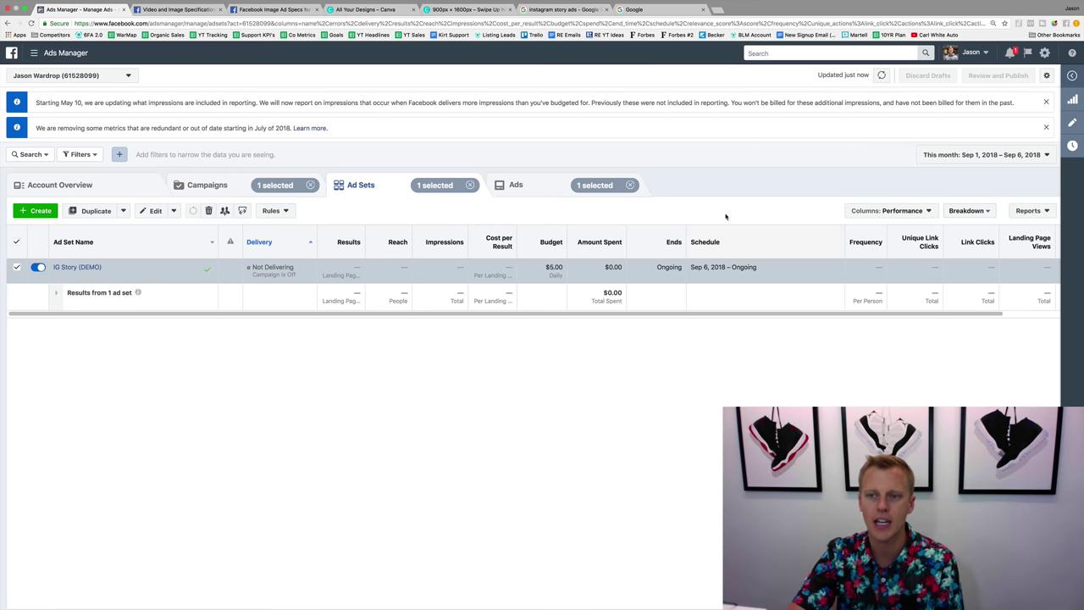
click(932, 211)
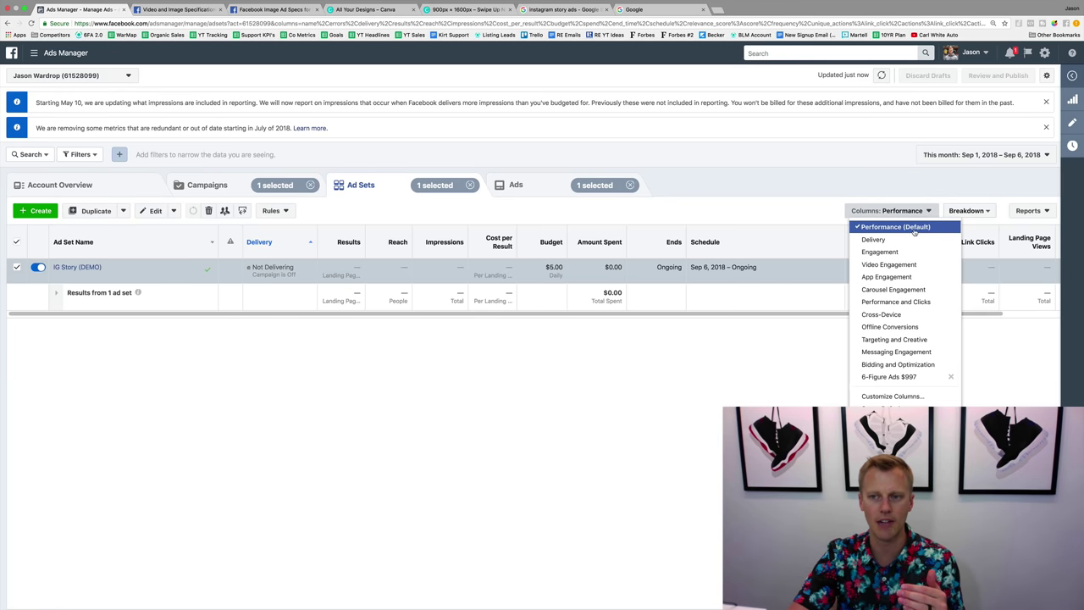
click(714, 338)
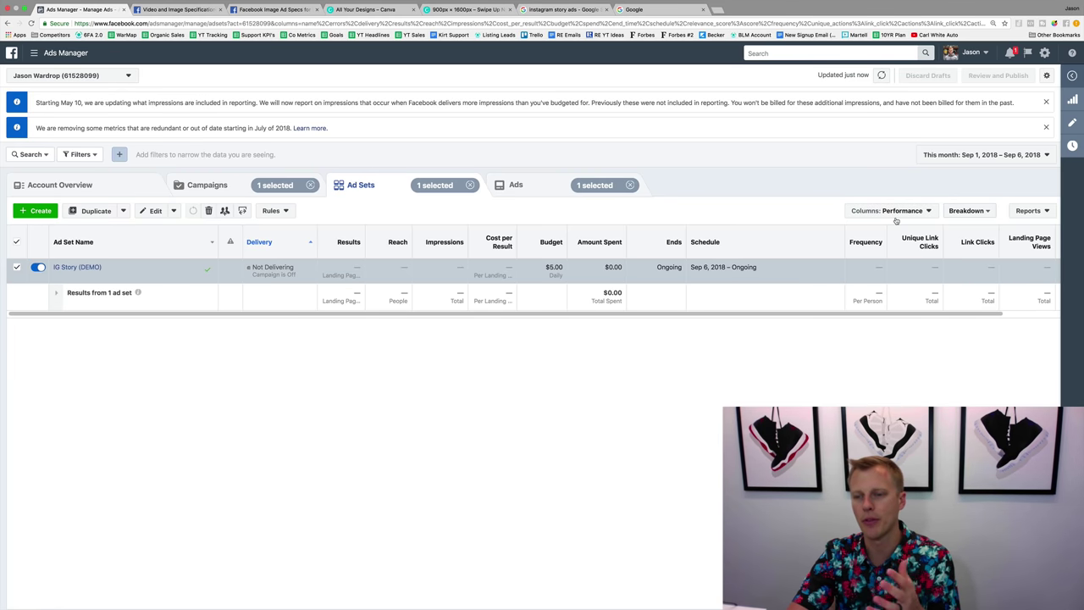
Duplicate the ad in the IG Story (DEMO) ad set once, into the same campaign and ad set, and close the copy's editor
click(64, 267)
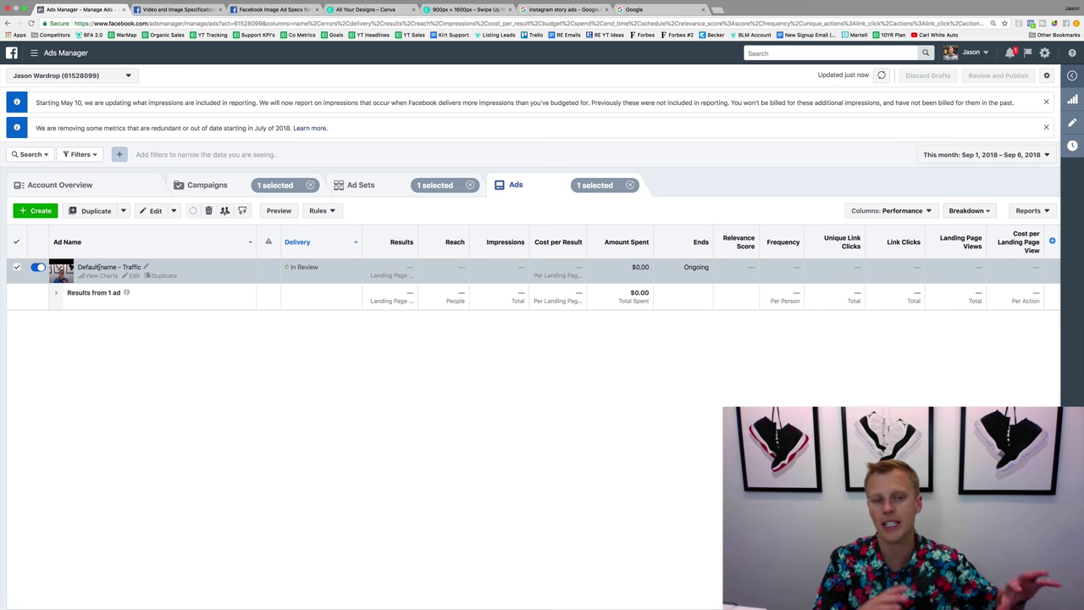
click(162, 276)
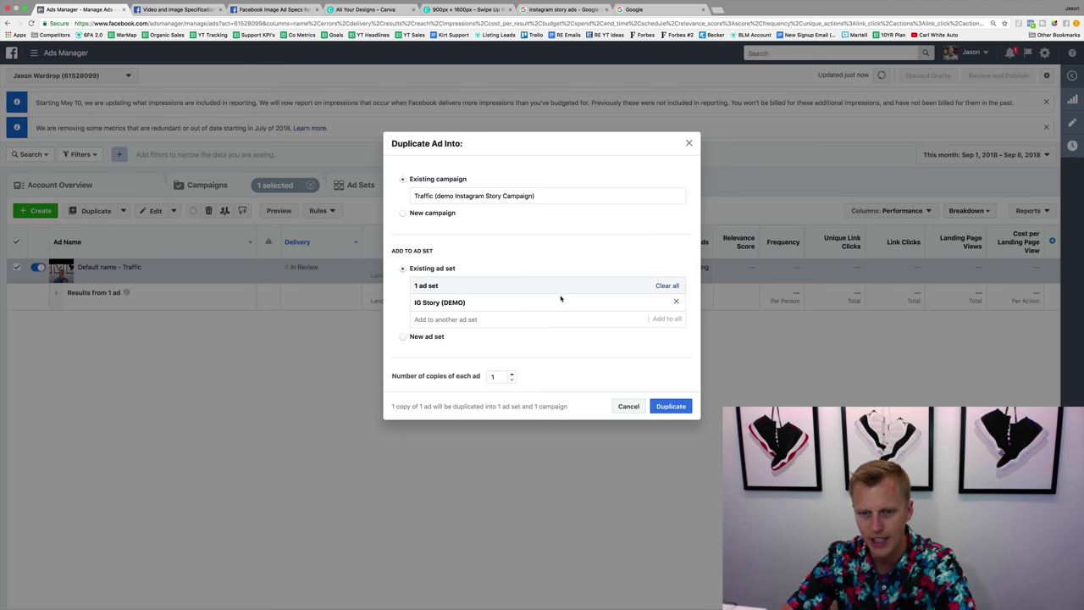
click(671, 407)
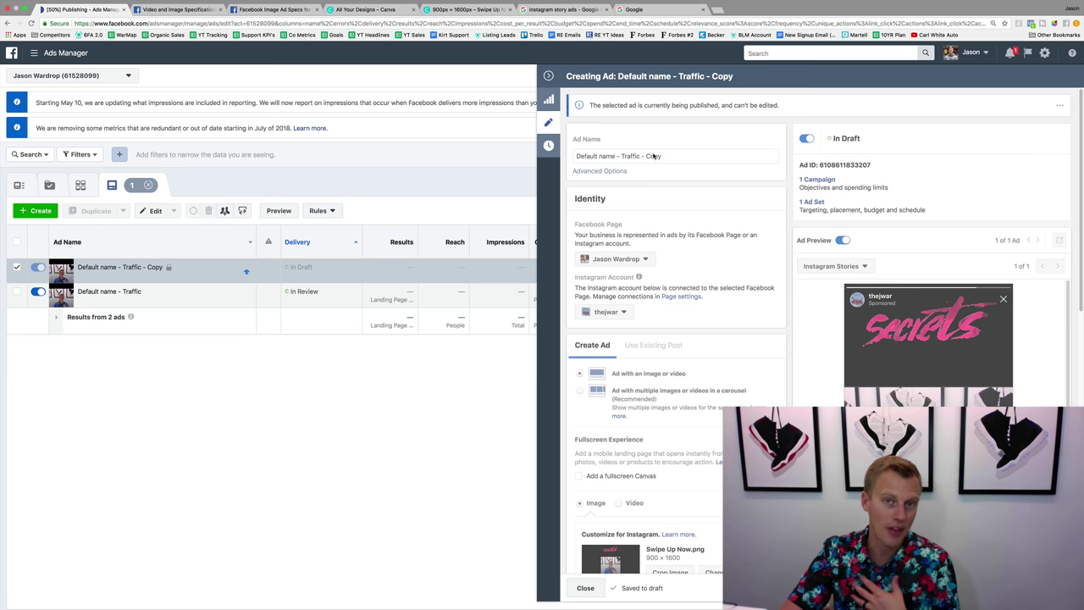
click(585, 587)
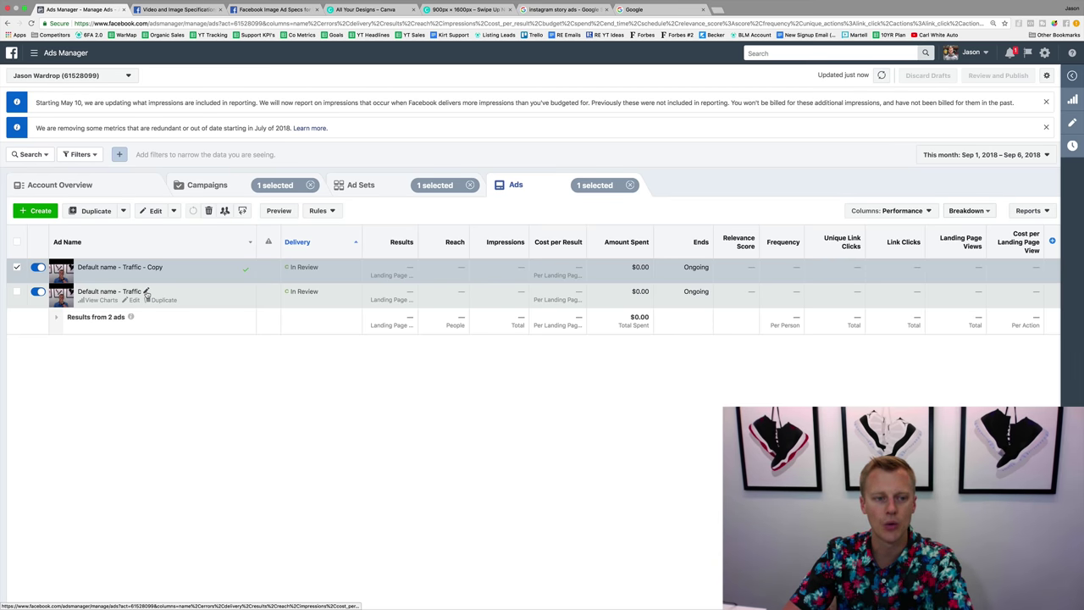
Rename the original ad, Default name - Traffic, as "V.1 -" and publish the change
click(145, 291)
key(super+a)
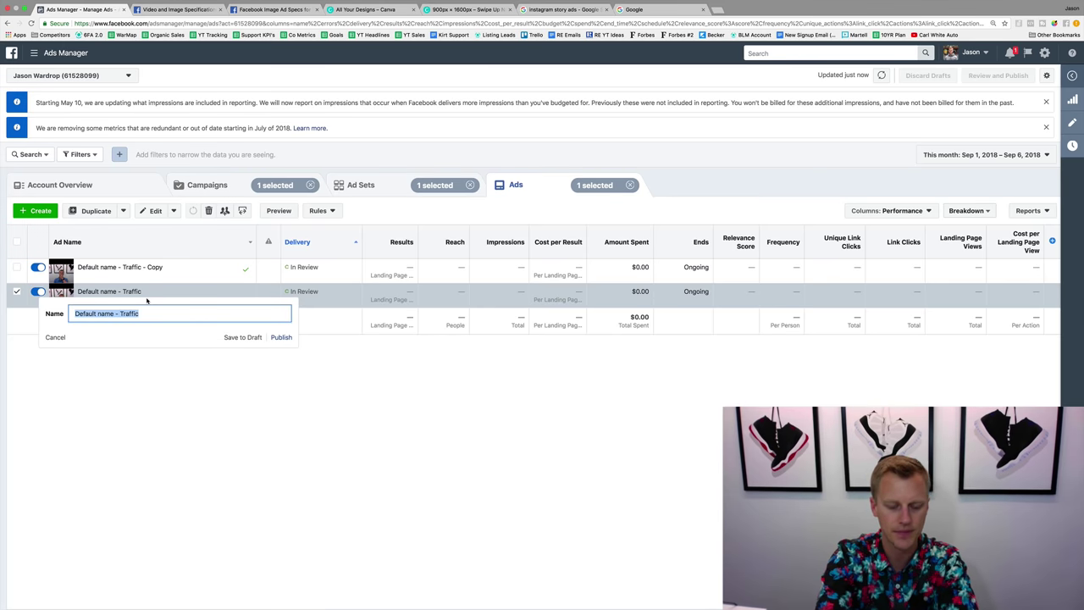
text(V.1)
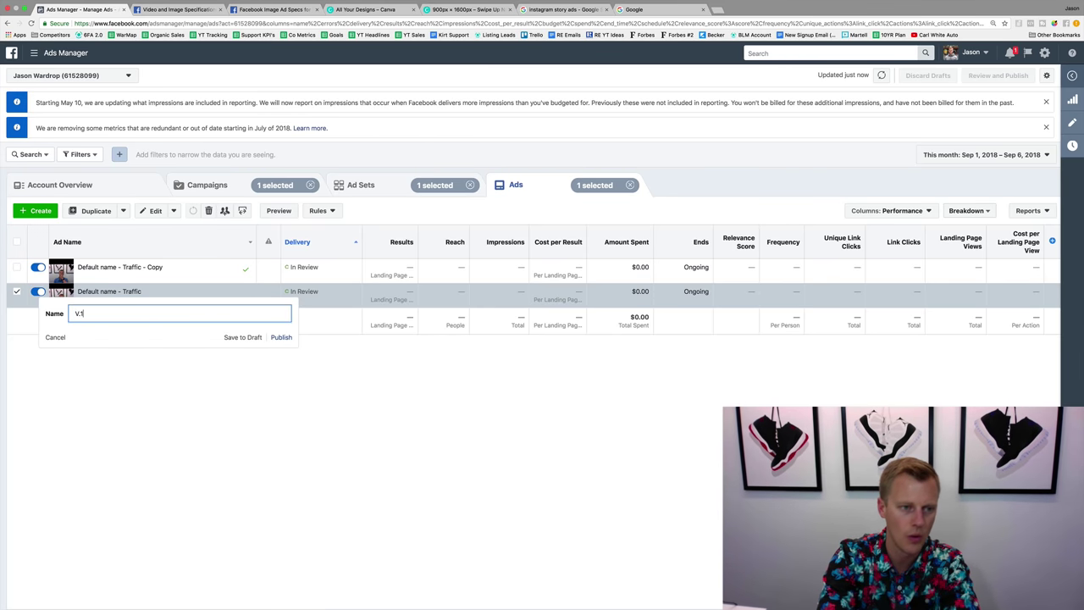
text( -)
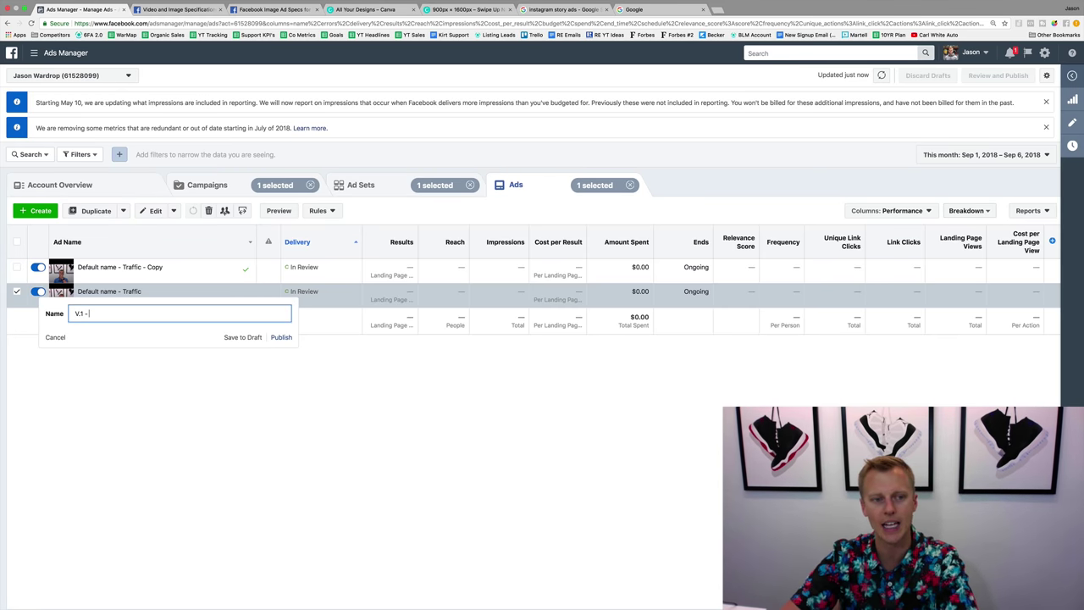
click(281, 337)
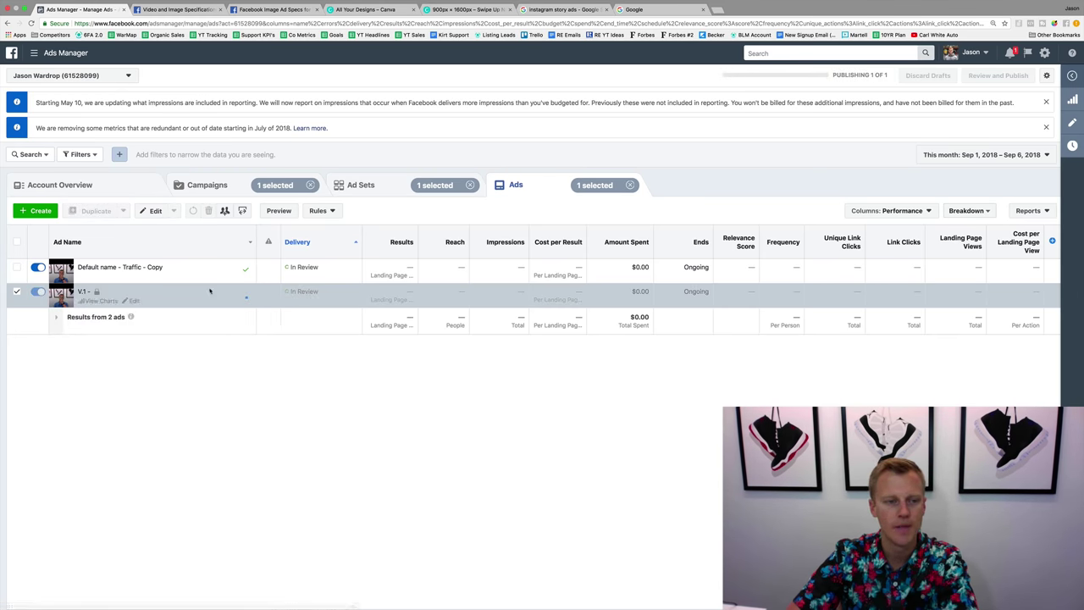
Rename the duplicated ad, Default name - Traffic - Copy, as V.2 and publish the change
click(167, 266)
triple_click(162, 289)
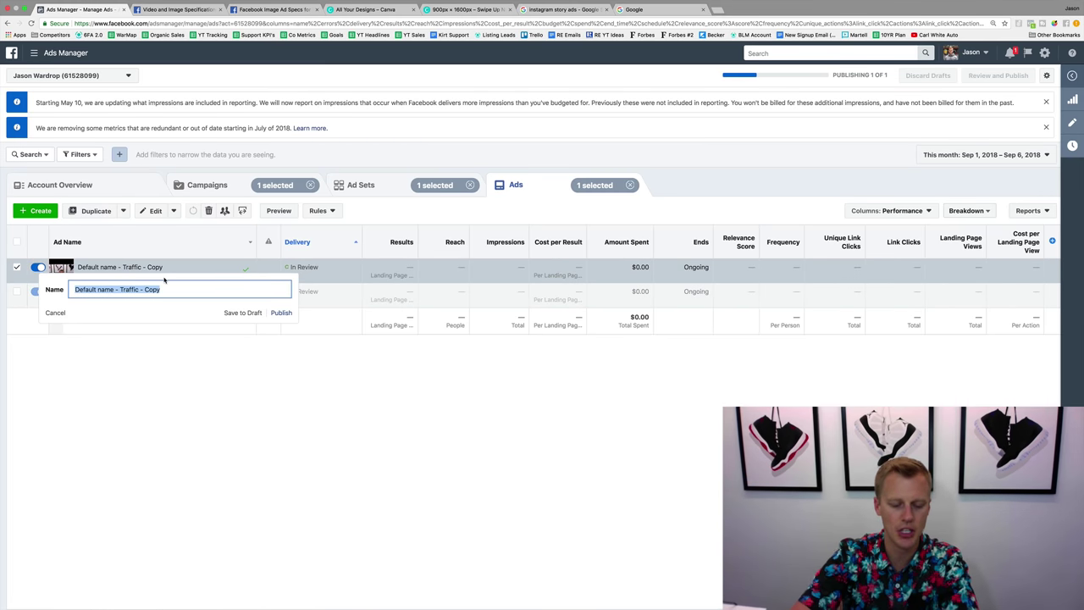
text(V)
text(.2)
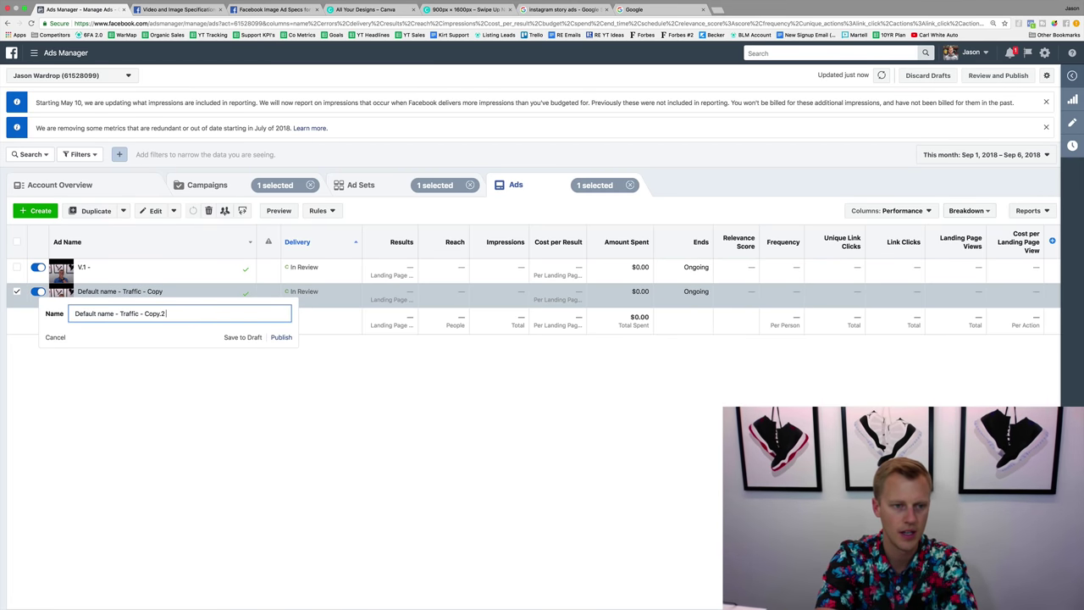
key(super+a)
text(V.2)
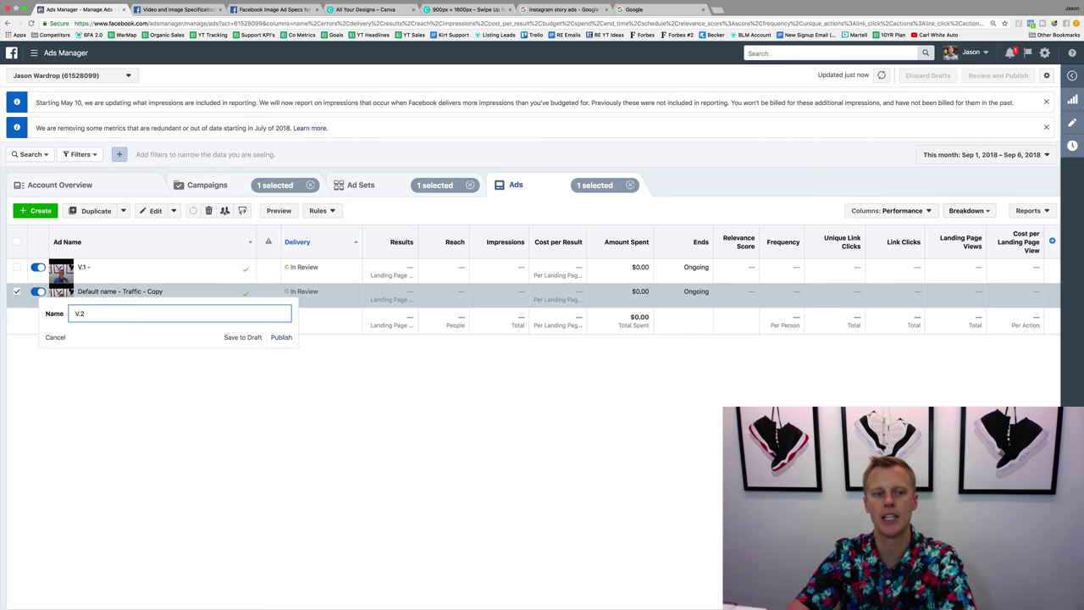
click(282, 338)
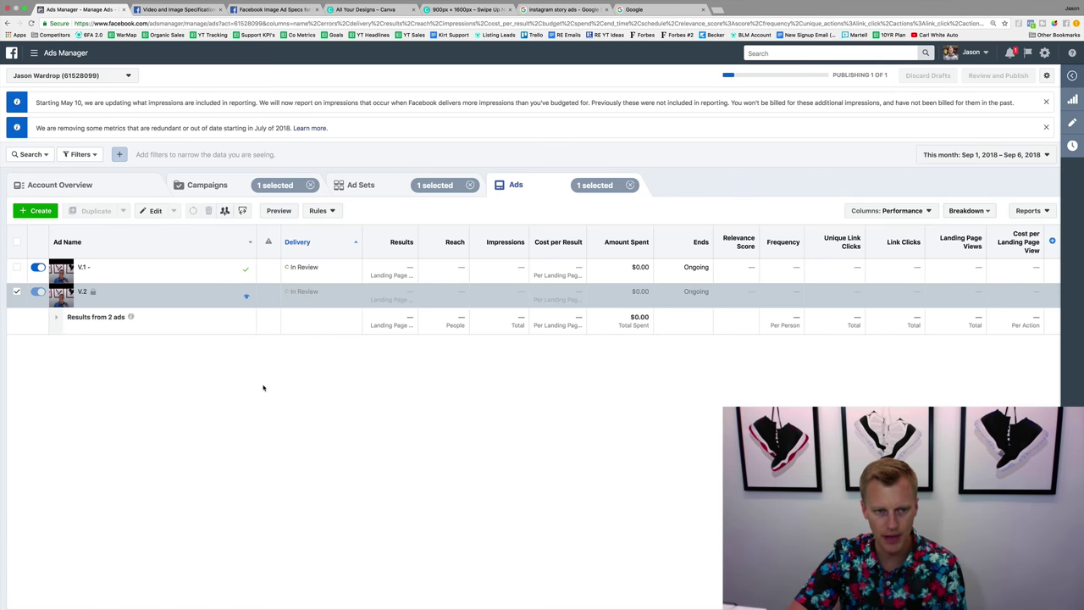